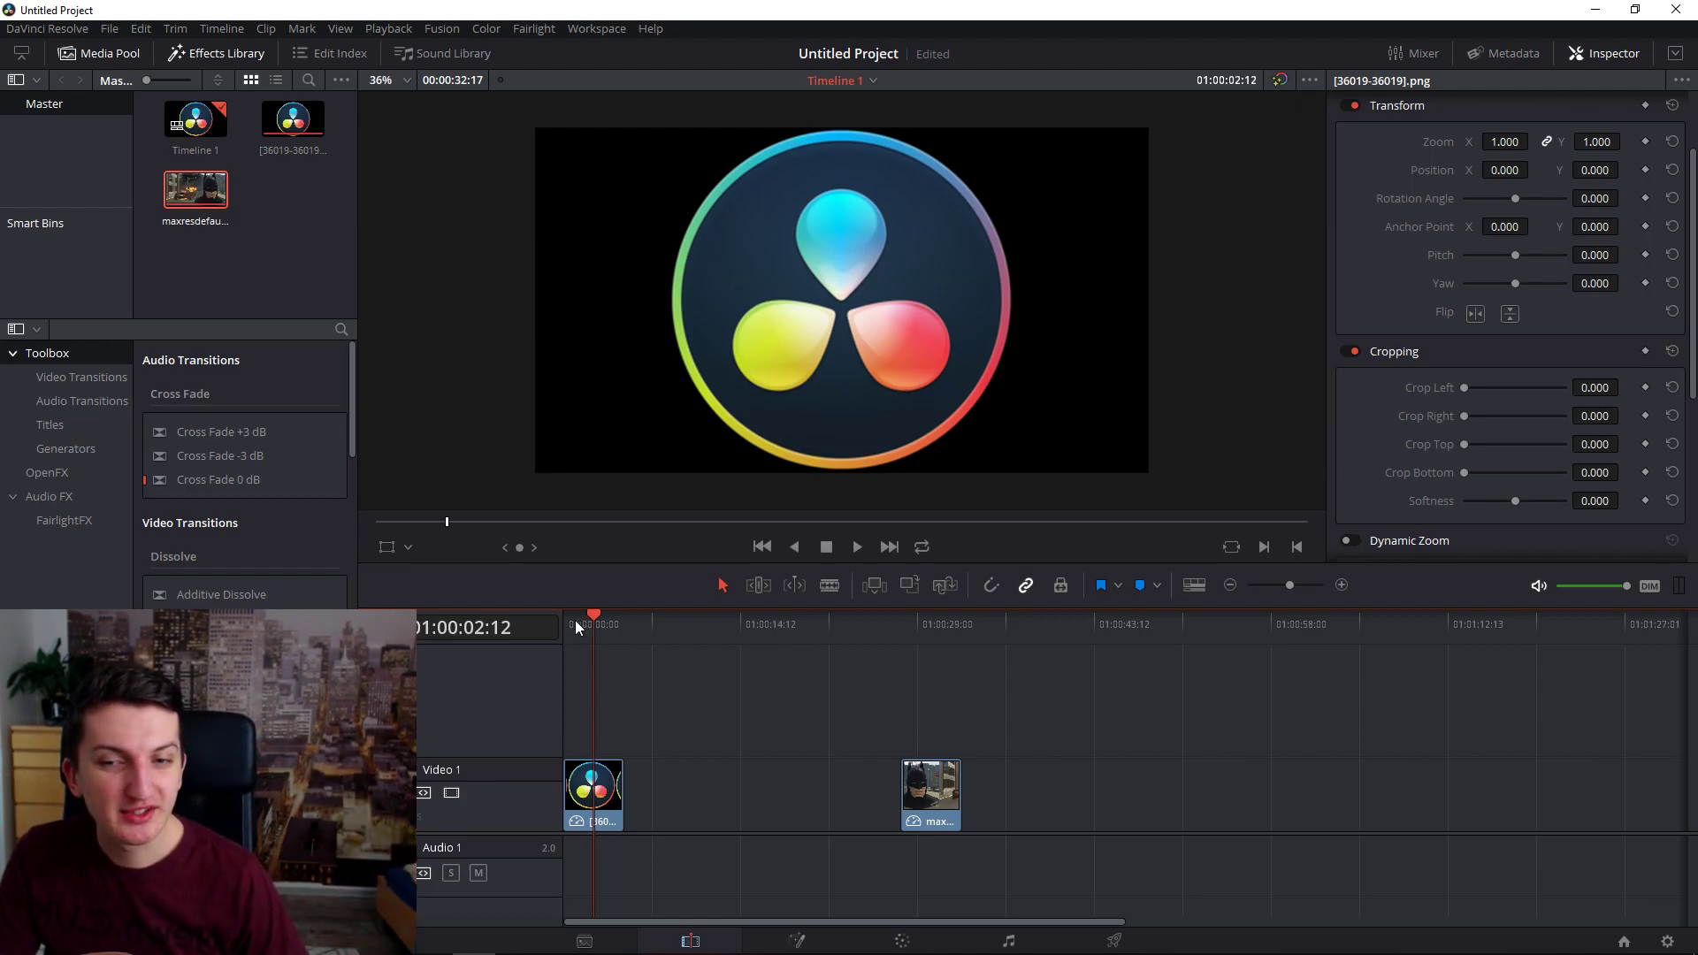
# Select the logo clip, park the playhead near its start, and scrub Zoom to 1.180.
pyautogui.click(585, 780)
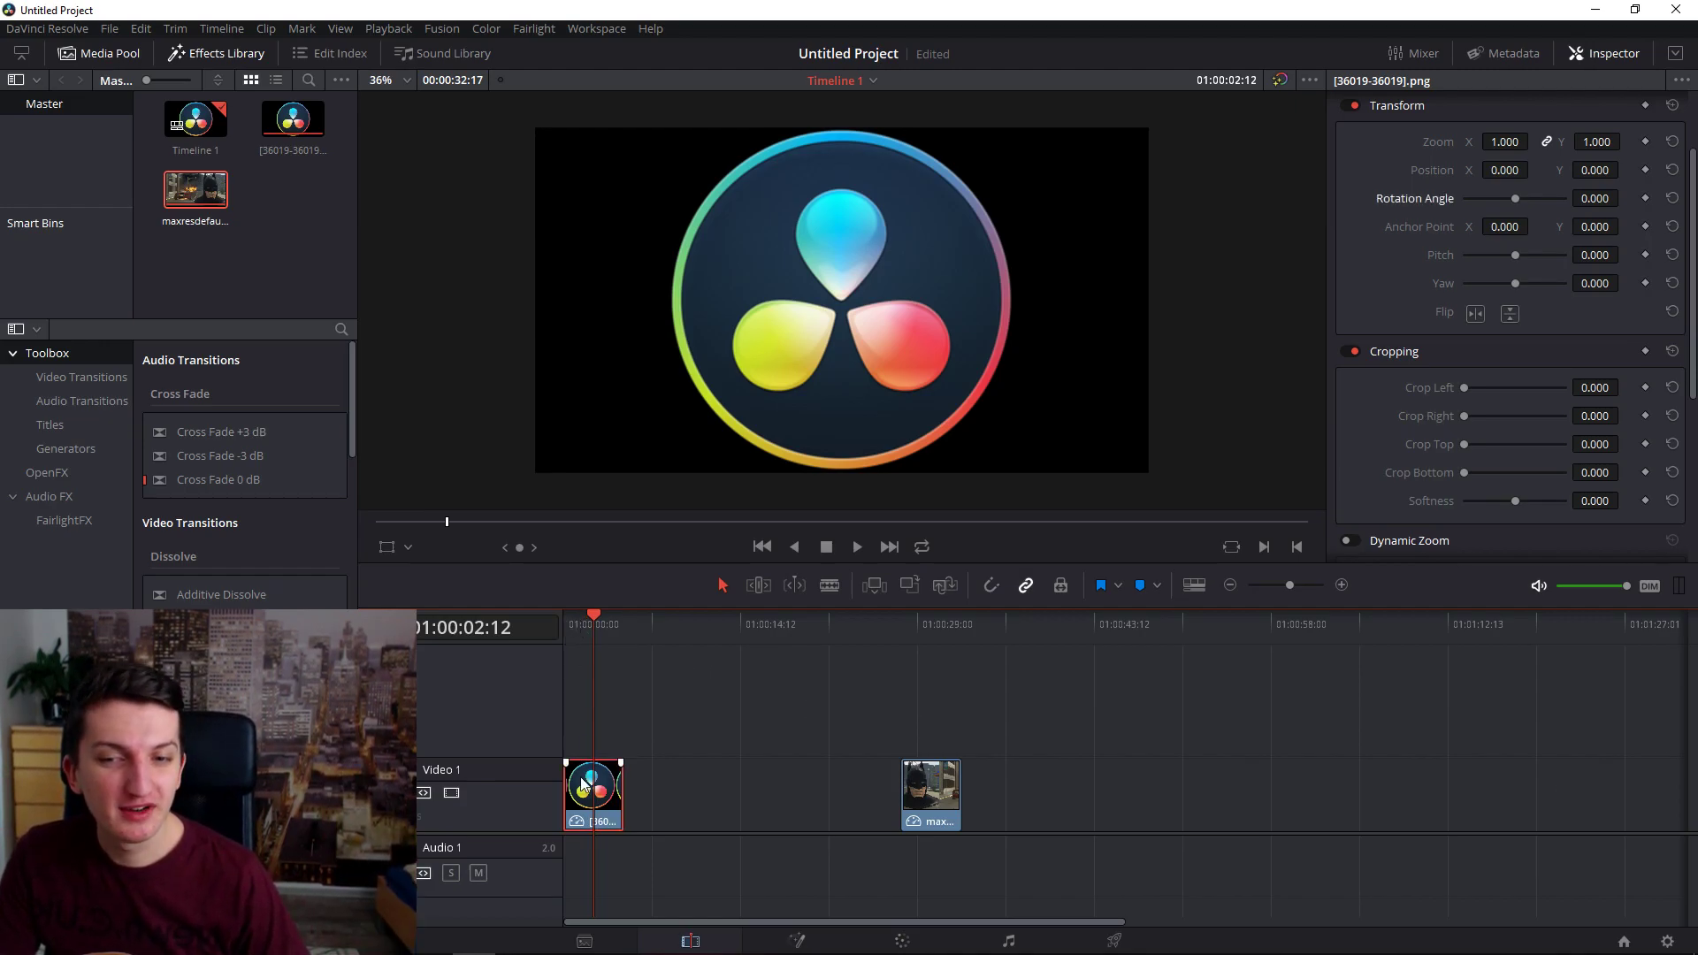
pyautogui.click(571, 629)
pyautogui.moveTo(598, 630); pyautogui.dragTo(566, 621)
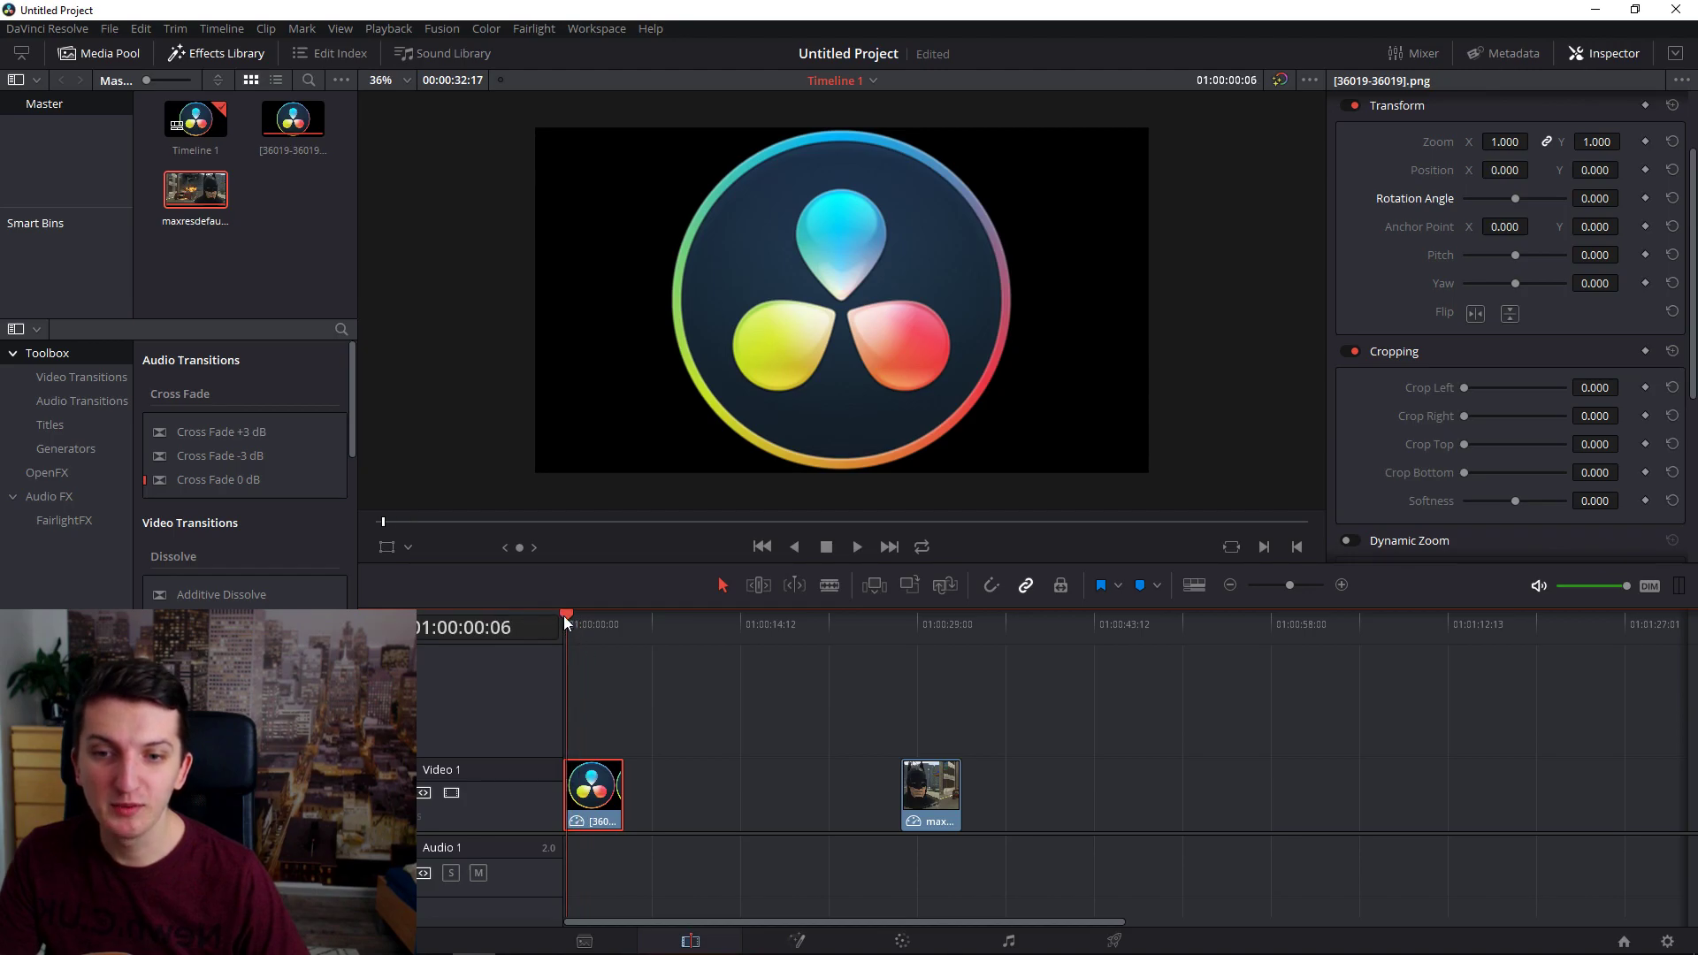
pyautogui.scroll(2, 1694, 237)
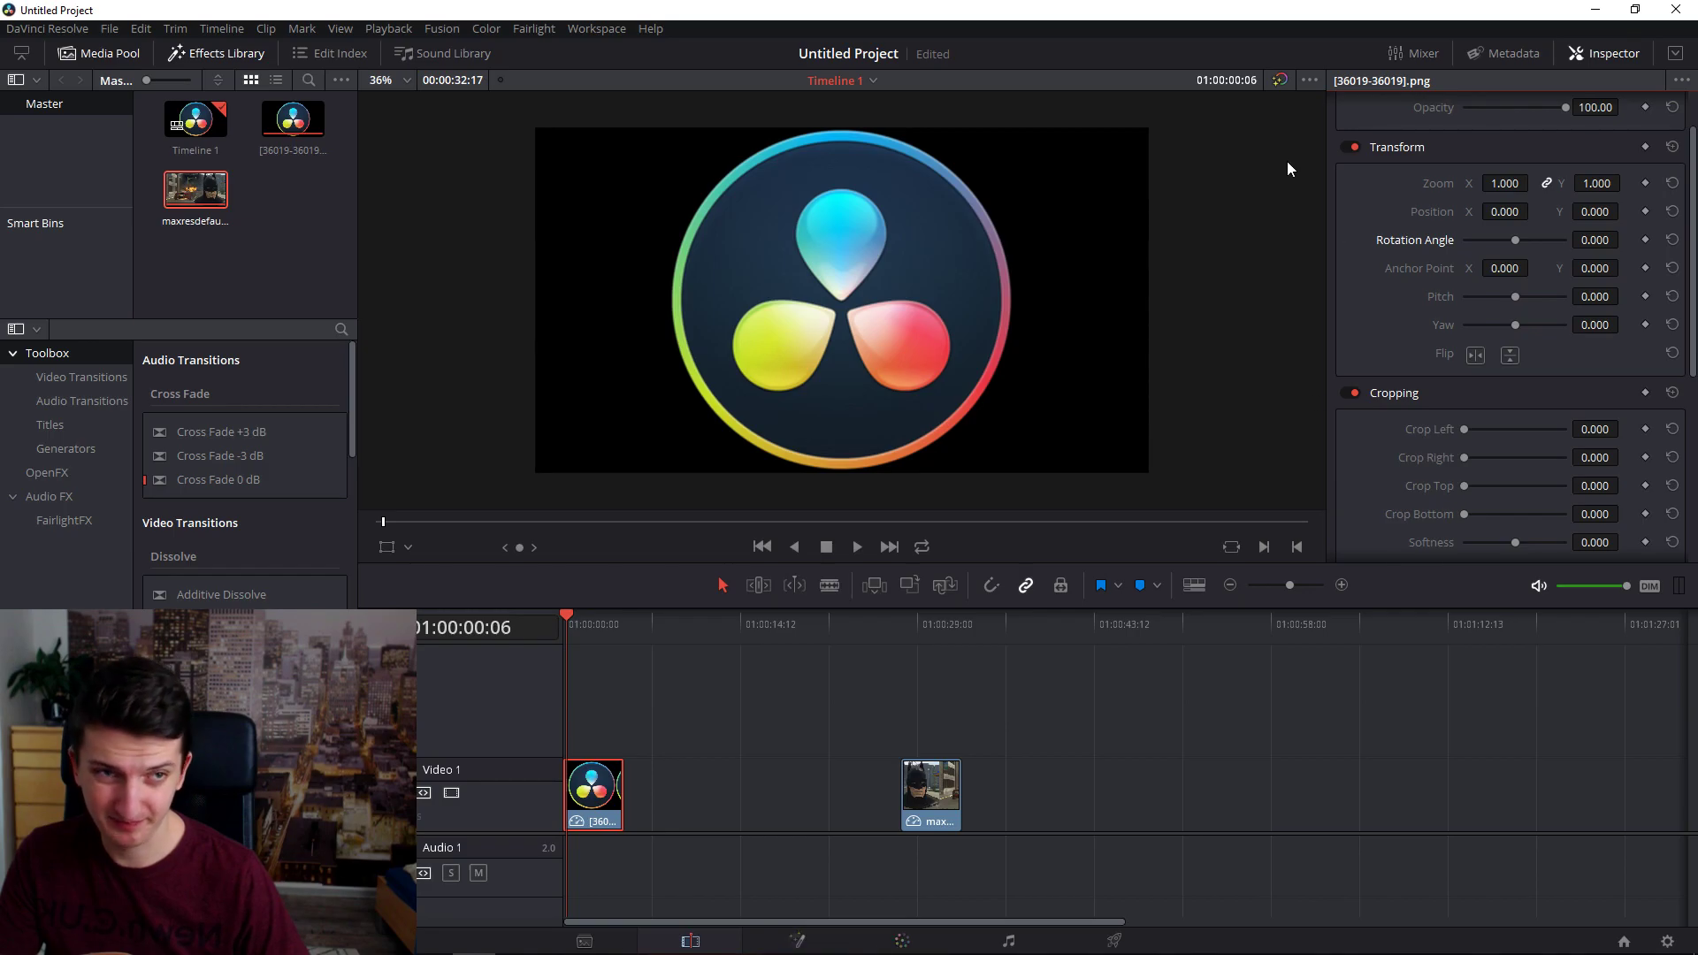
pyautogui.scroll(-5, 1482, 310)
pyautogui.scroll(8, 1360, 263)
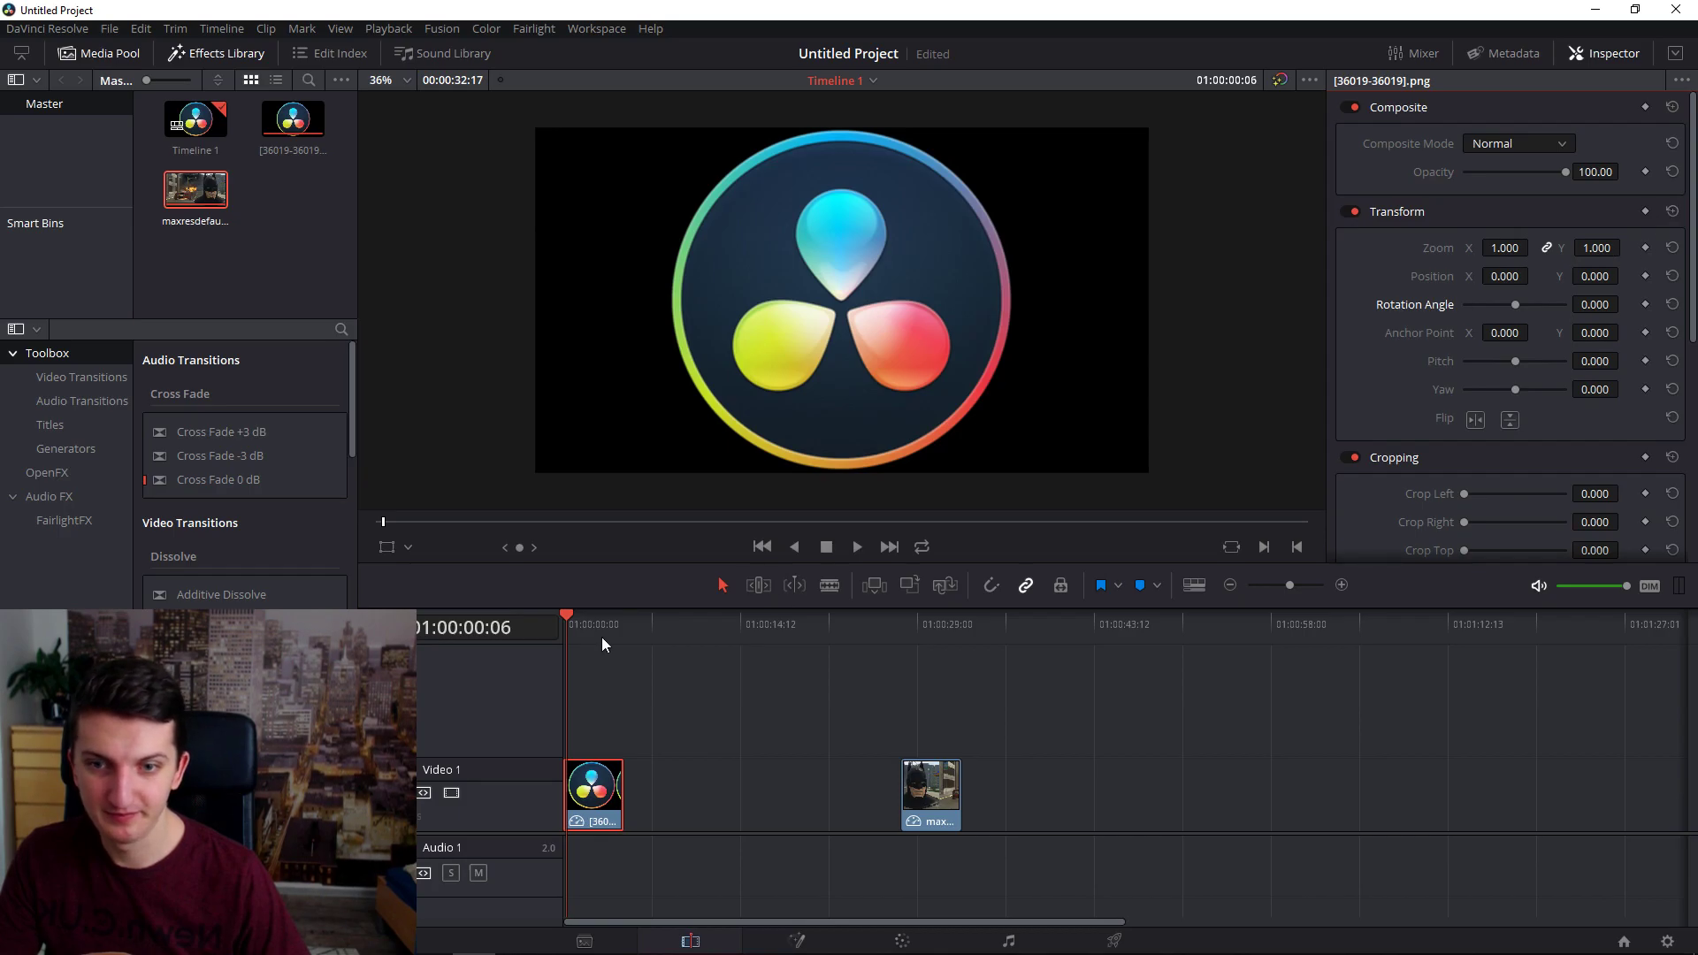
pyautogui.press('Right')
pyautogui.press('Right')
pyautogui.press('Right')
# Set the logo's Zoom to 0.400 and keyframe it at 01:00:04:11.
pyautogui.moveTo(1596, 247); pyautogui.dragTo(1137, 491)
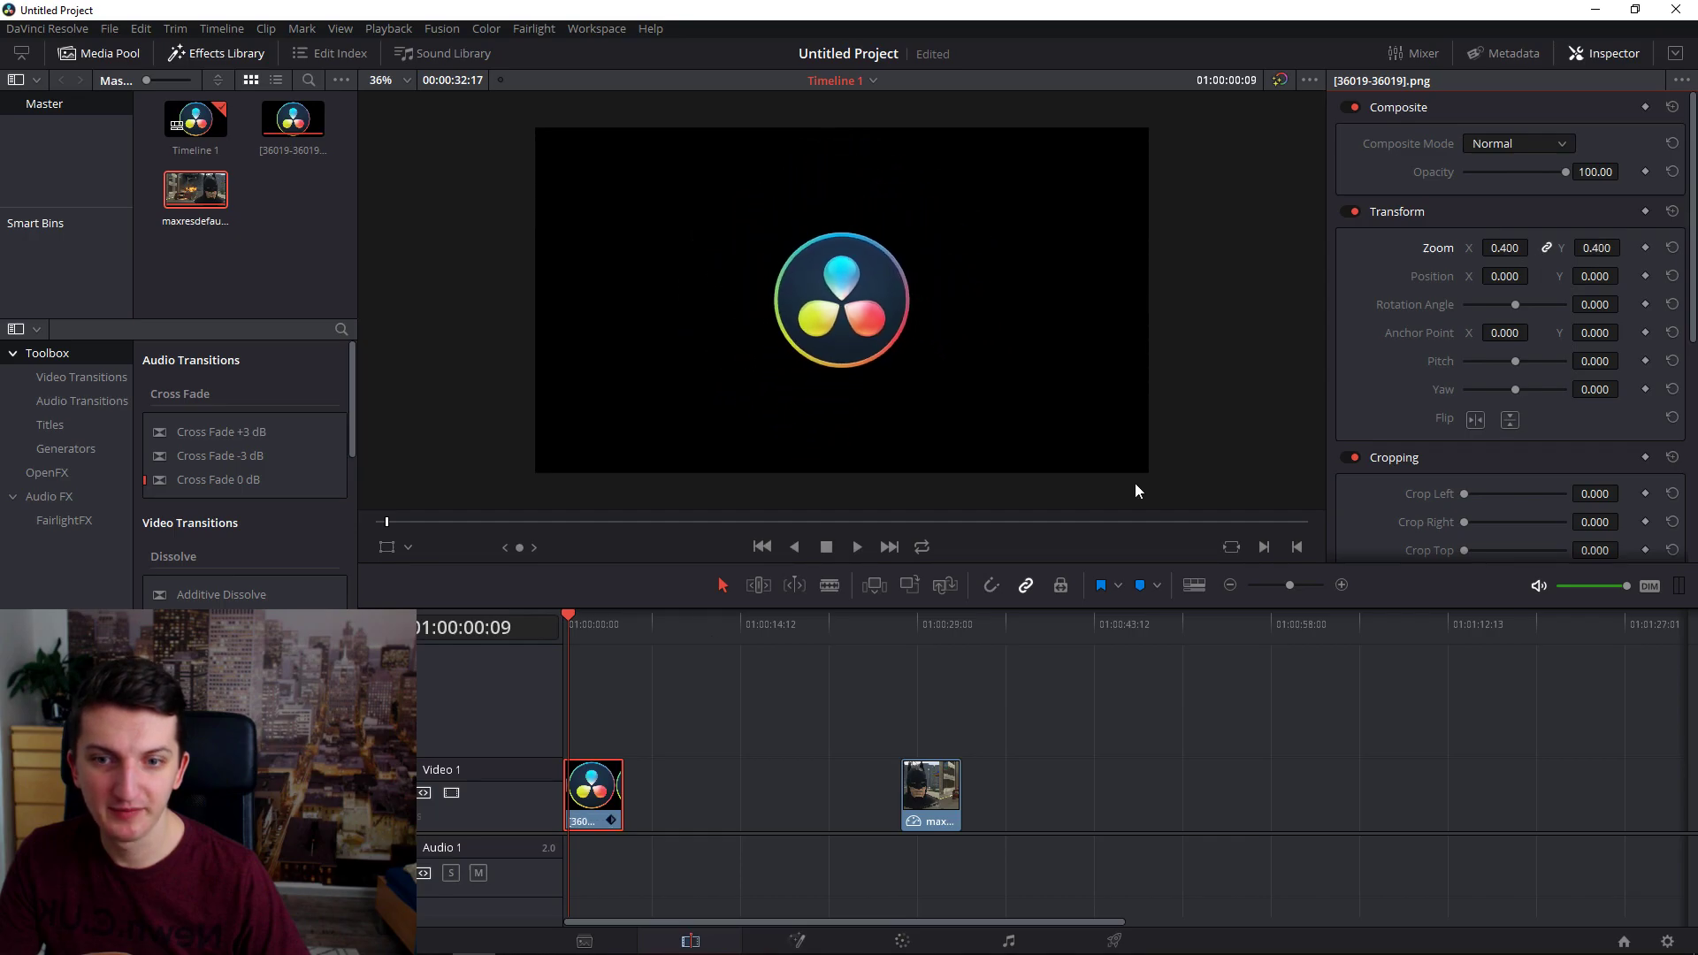
pyautogui.click(619, 634)
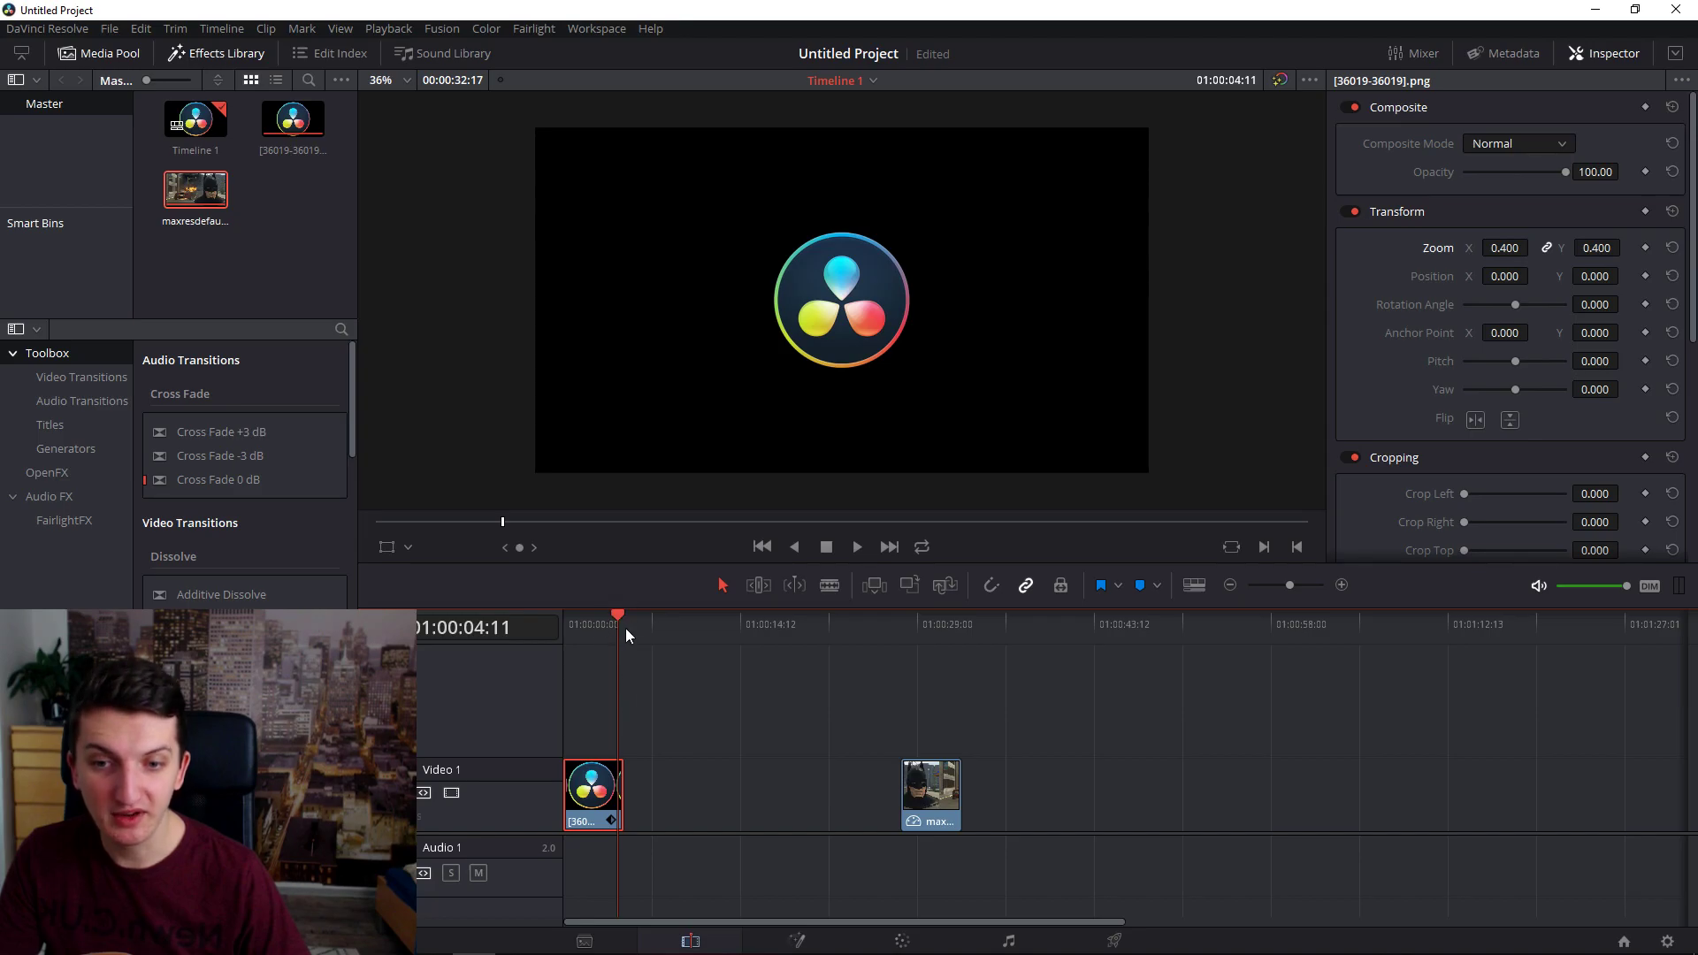
pyautogui.click(1646, 249)
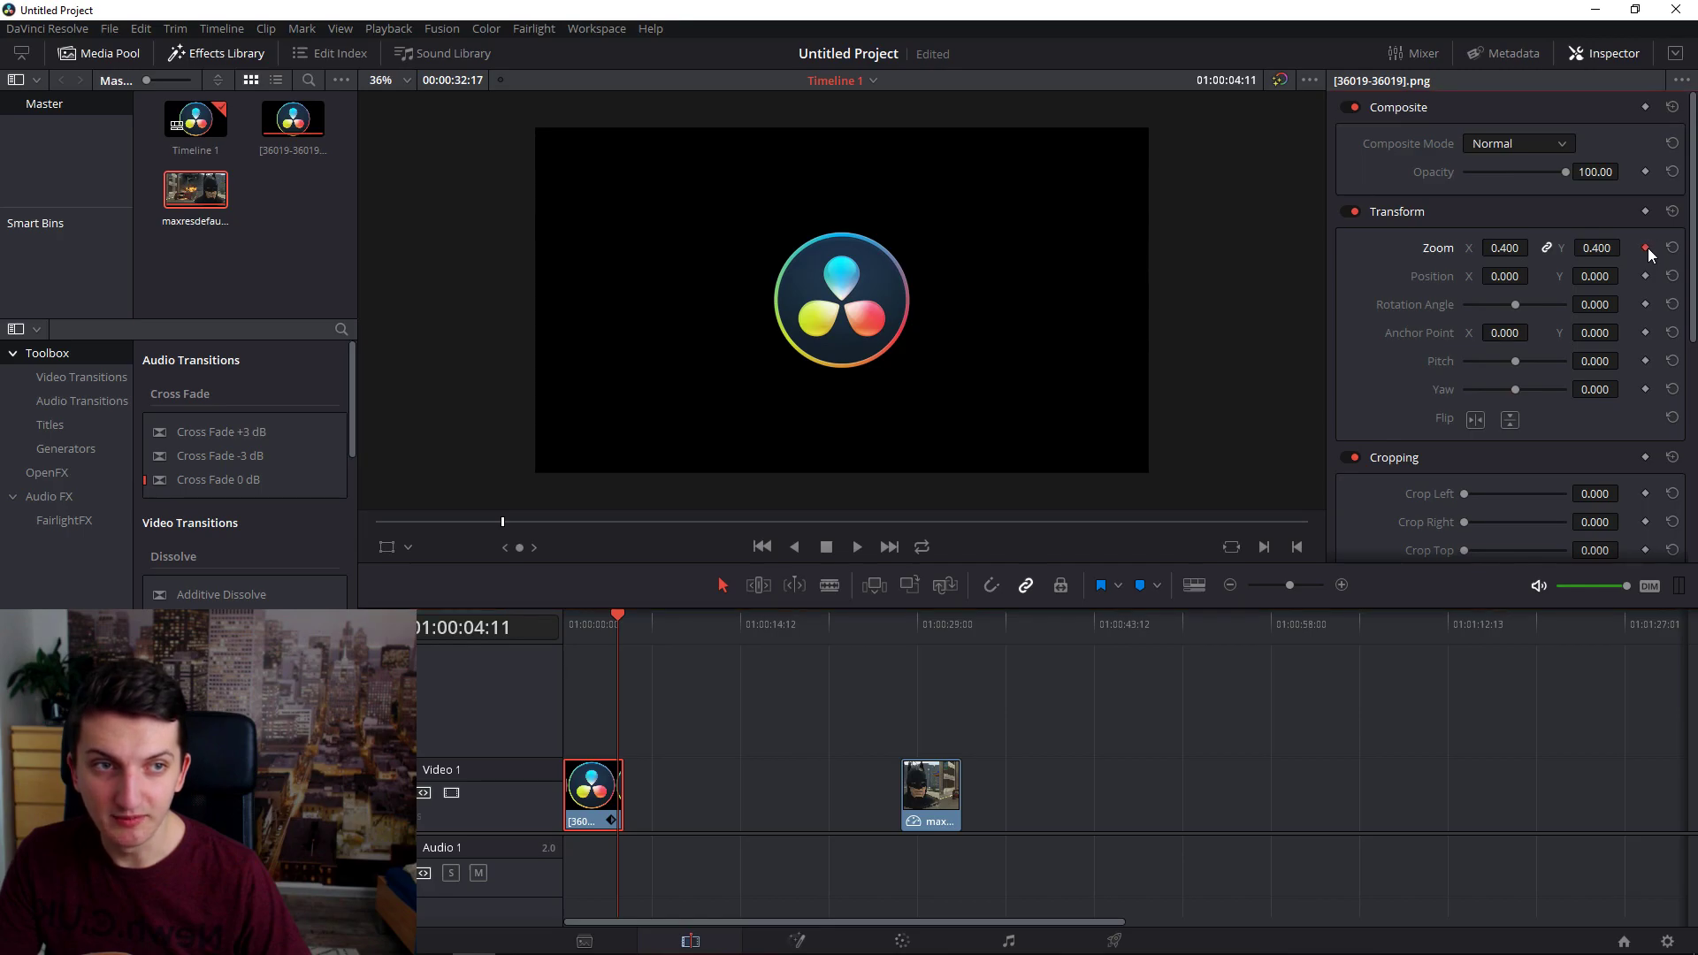
# At the clip's start, set the starting Zoom keyframe to 0.910.
pyautogui.click(570, 631)
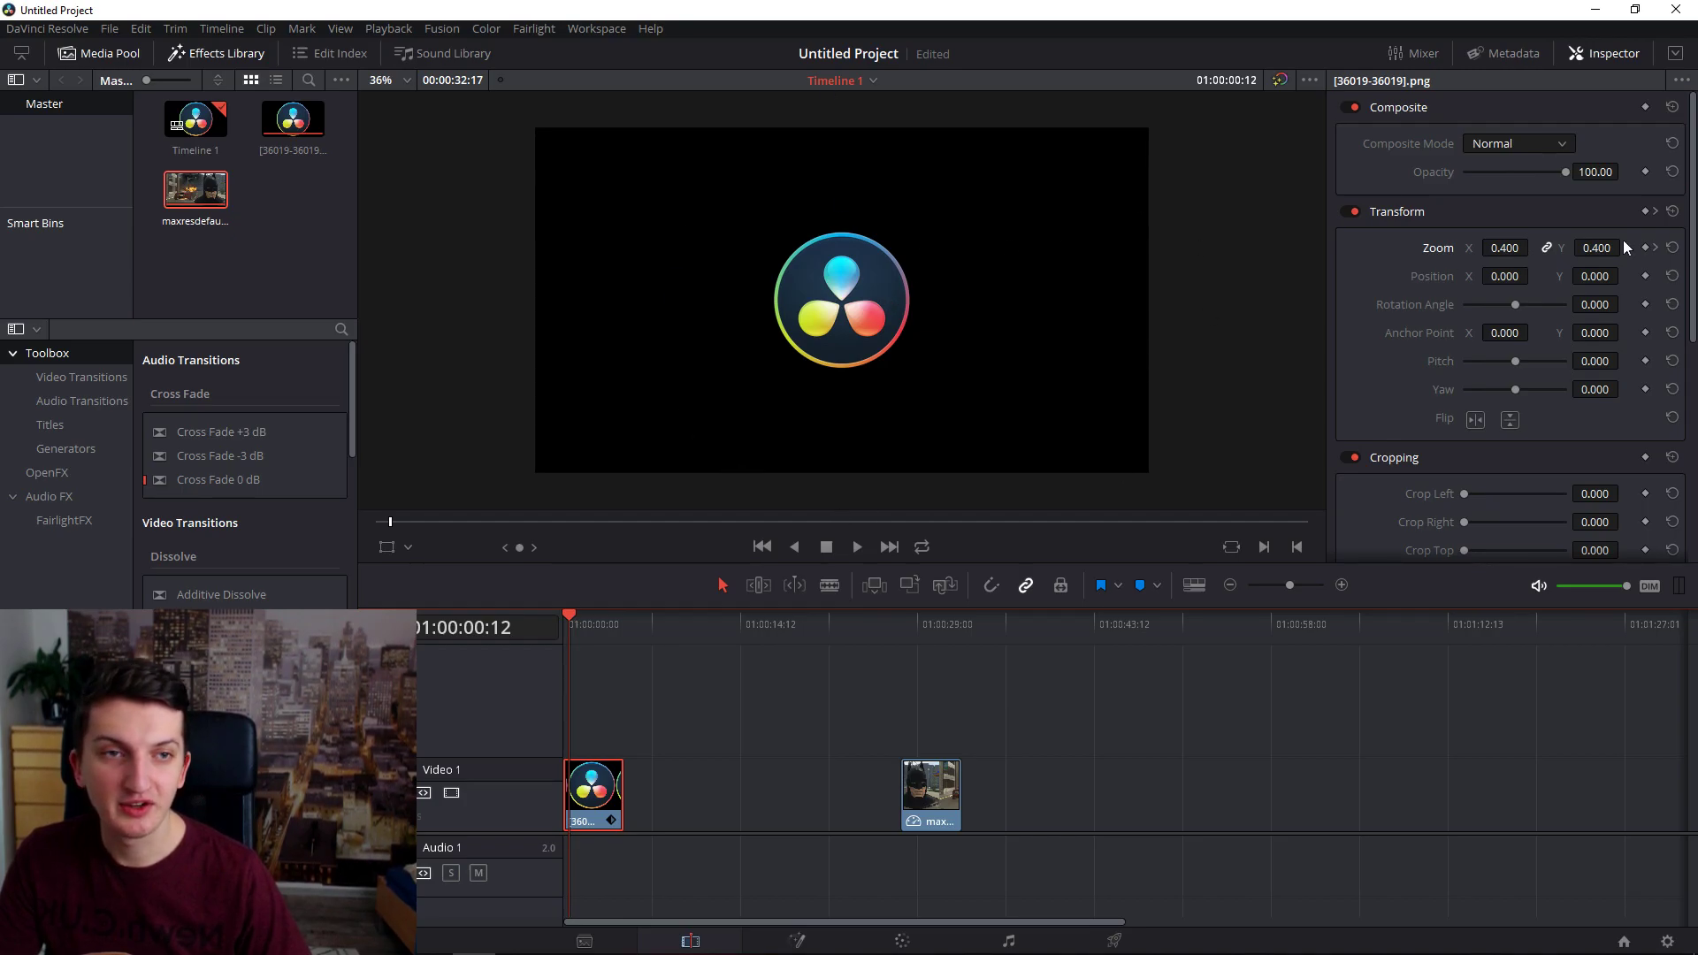
pyautogui.moveTo(1509, 250); pyautogui.dragTo(1534, 248)
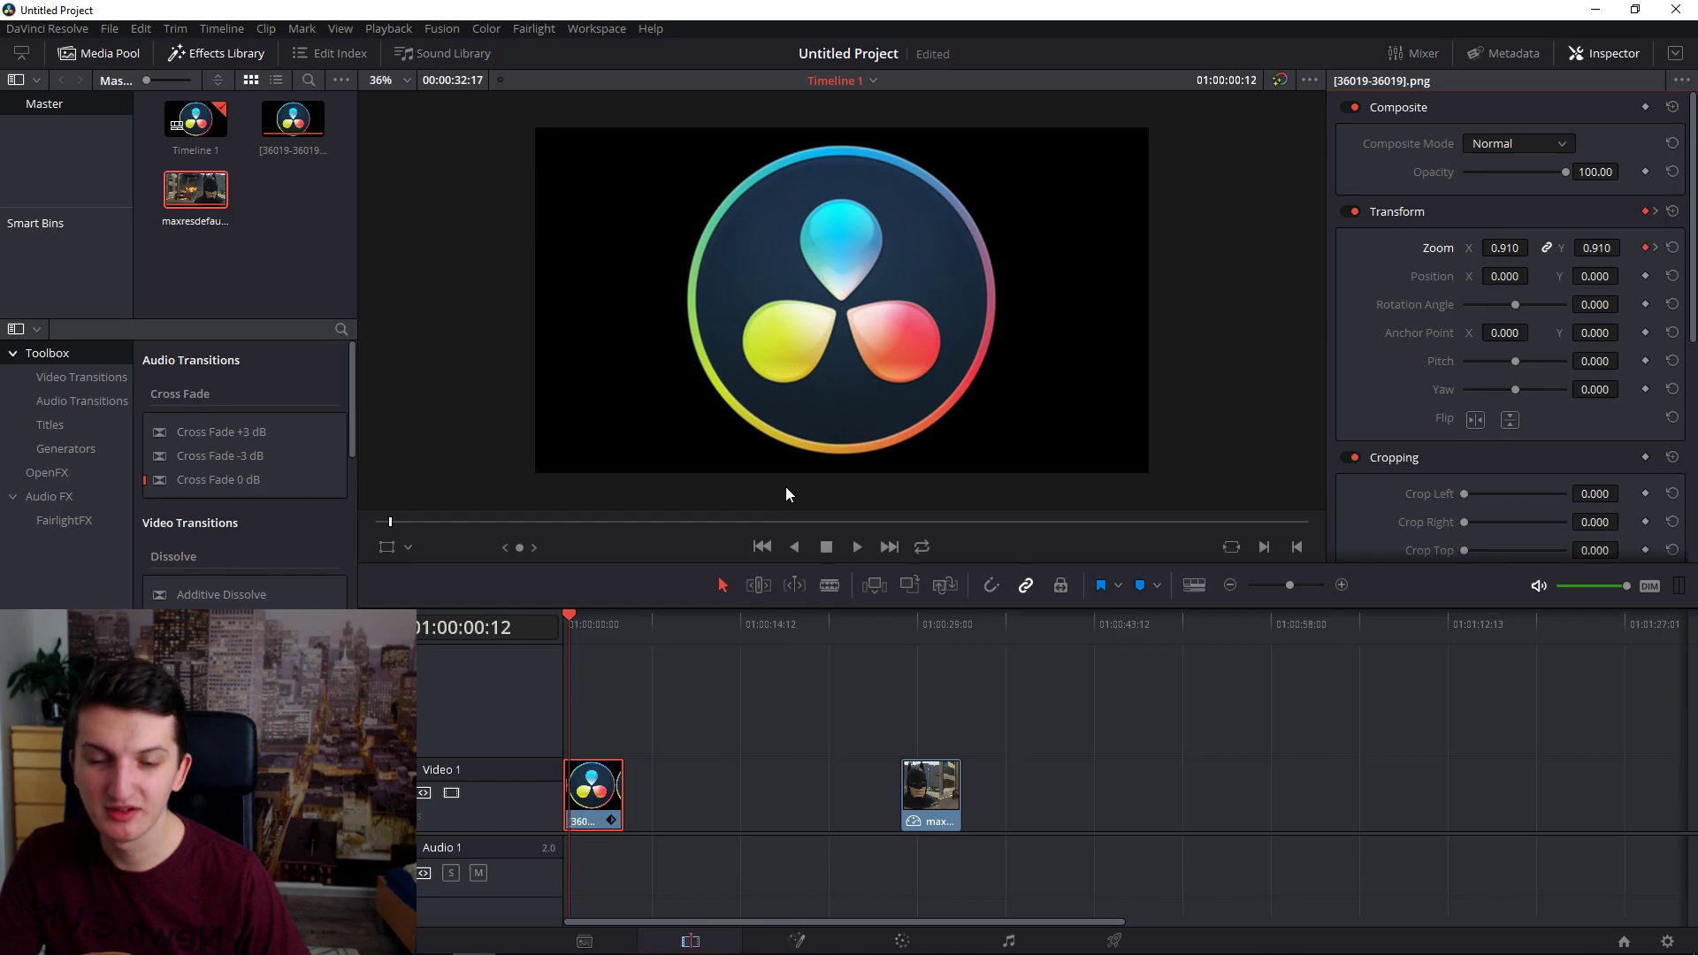
pyautogui.click(568, 629)
pyautogui.press('space')
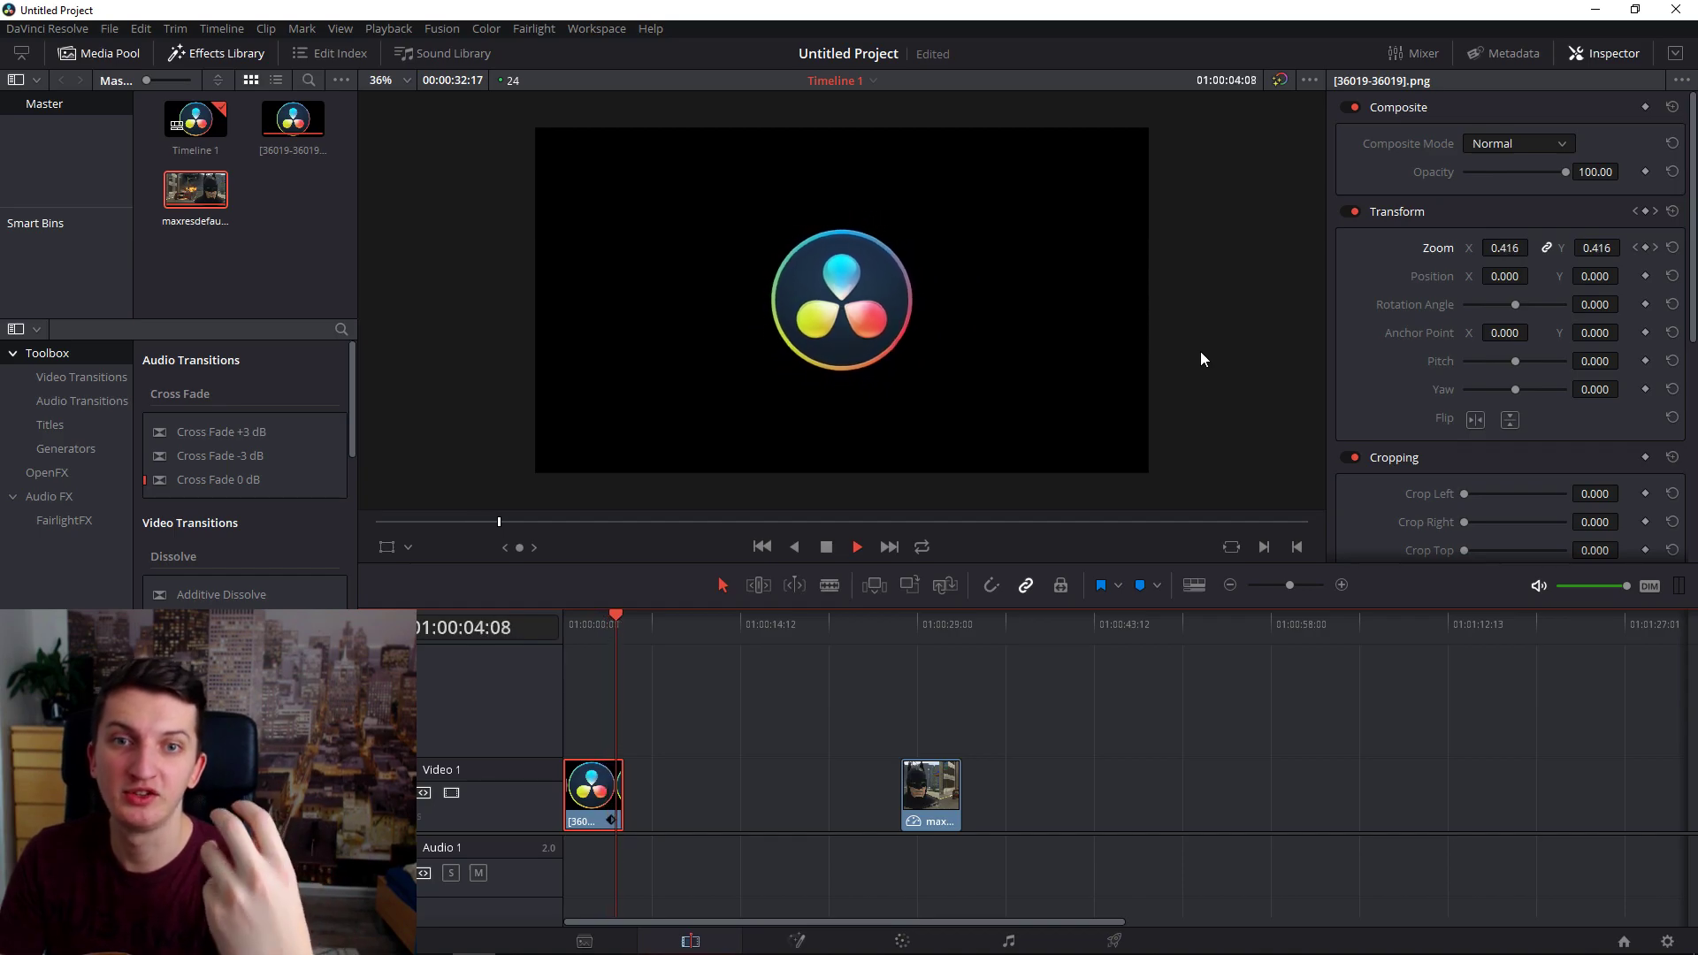
pyautogui.press('space')
pyautogui.click(570, 626)
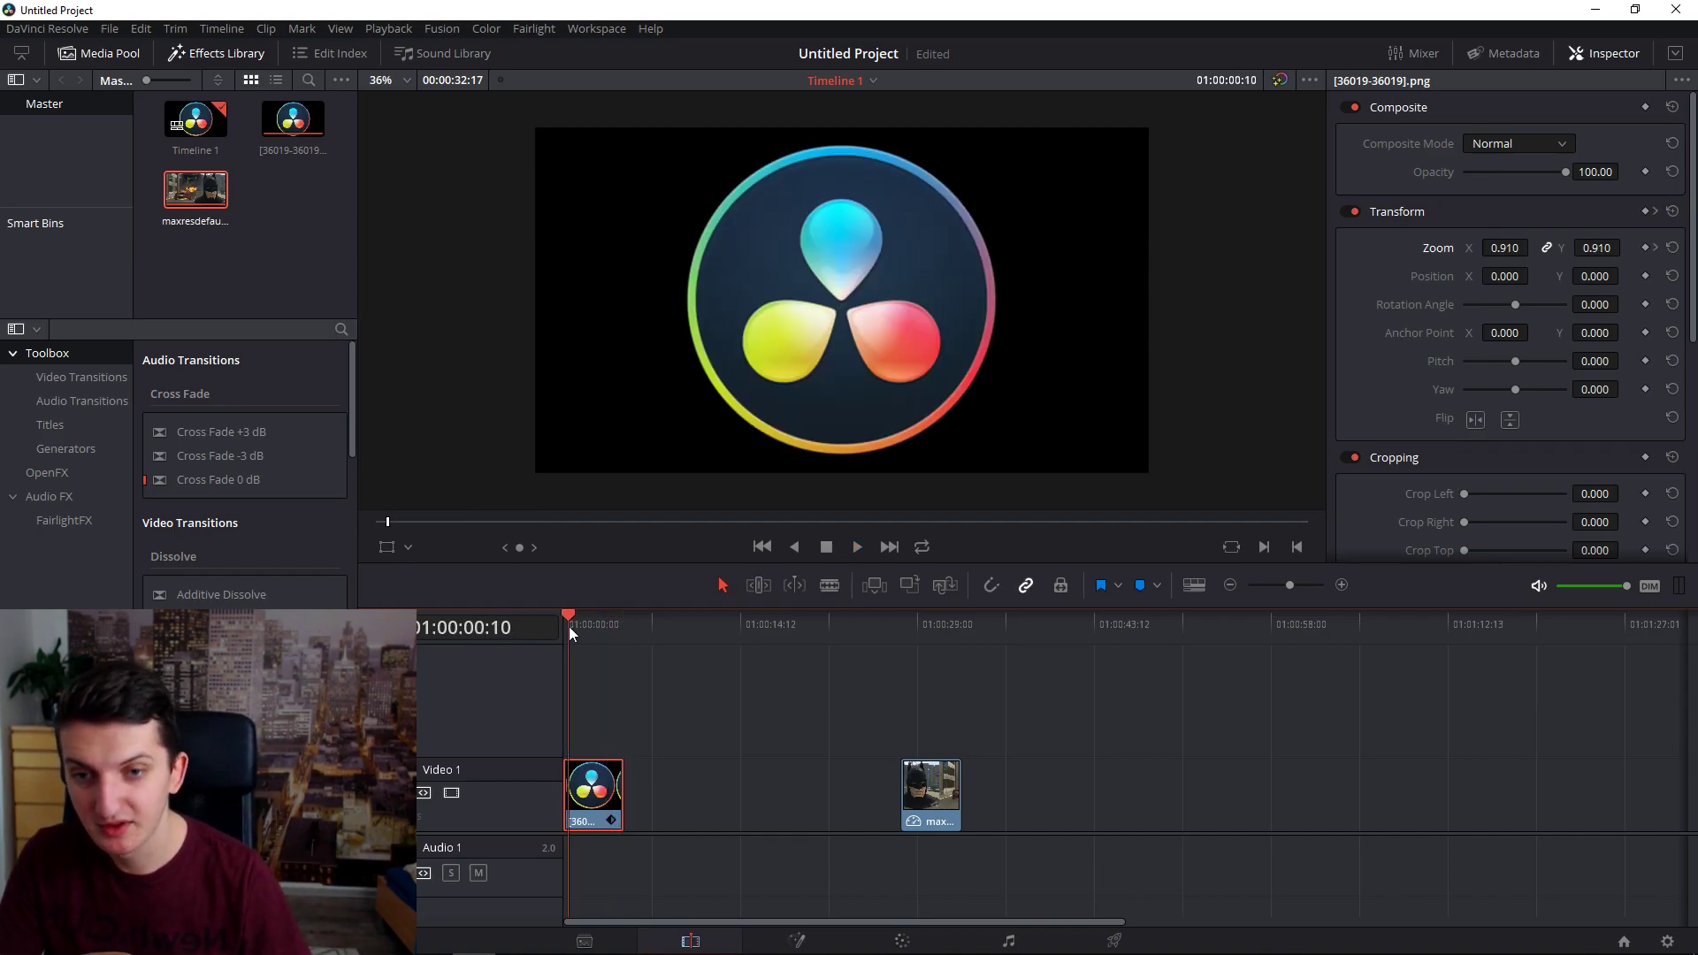
pyautogui.click(615, 626)
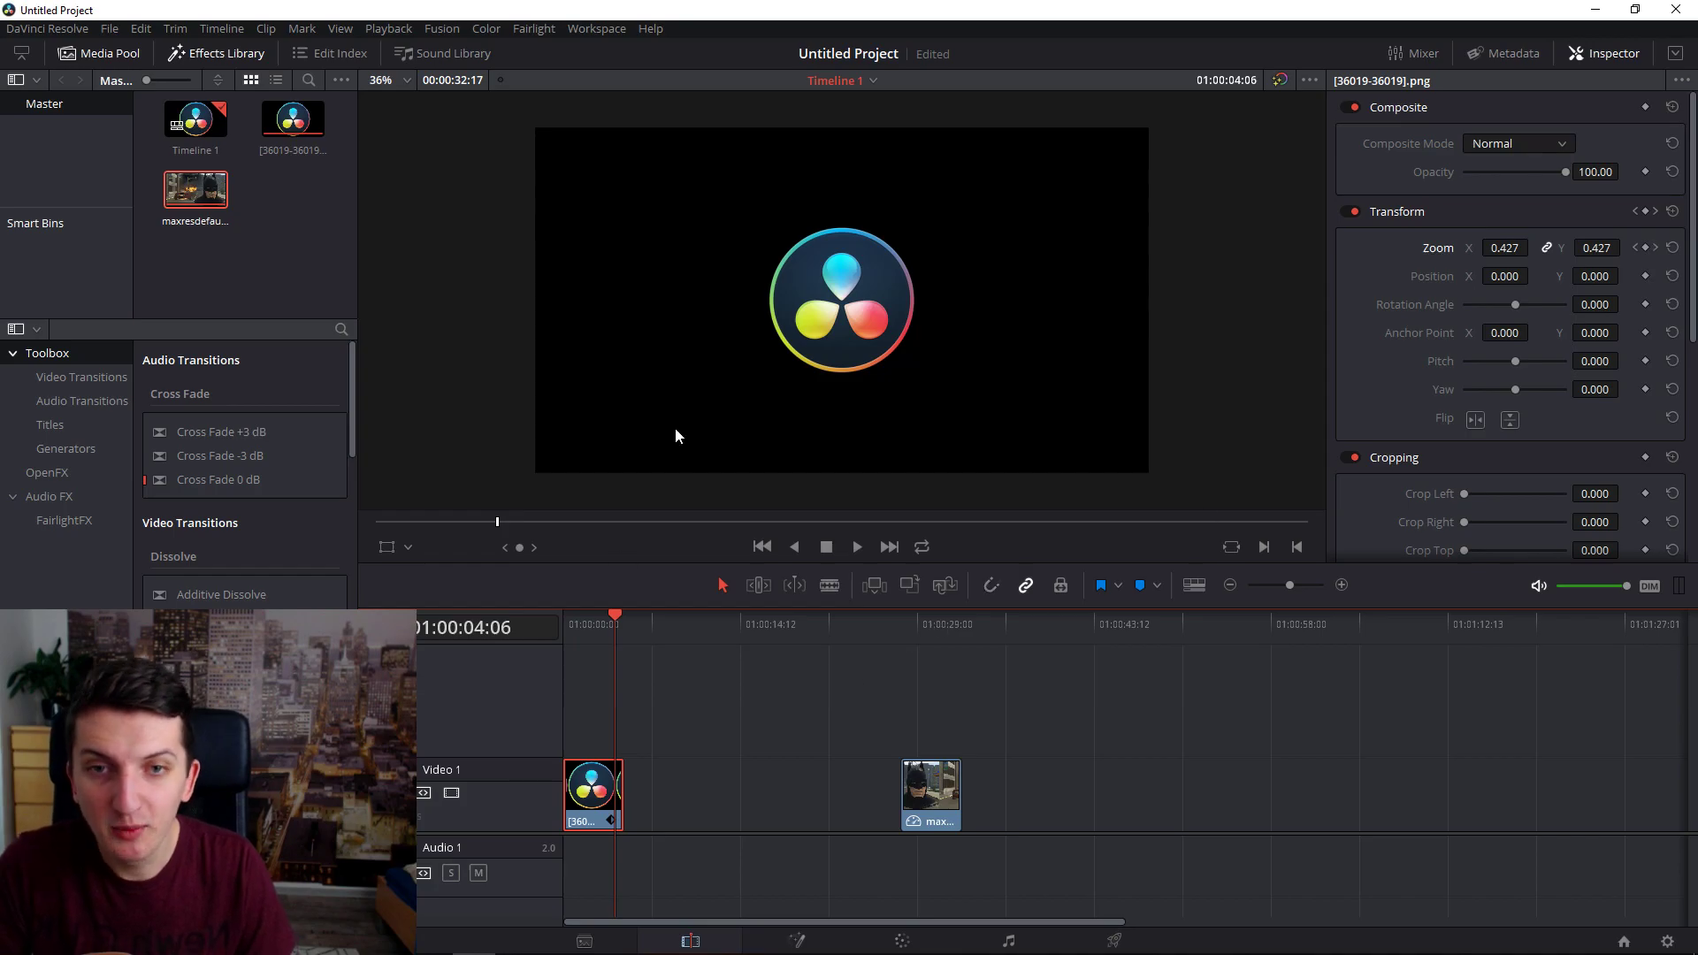
pyautogui.click(570, 632)
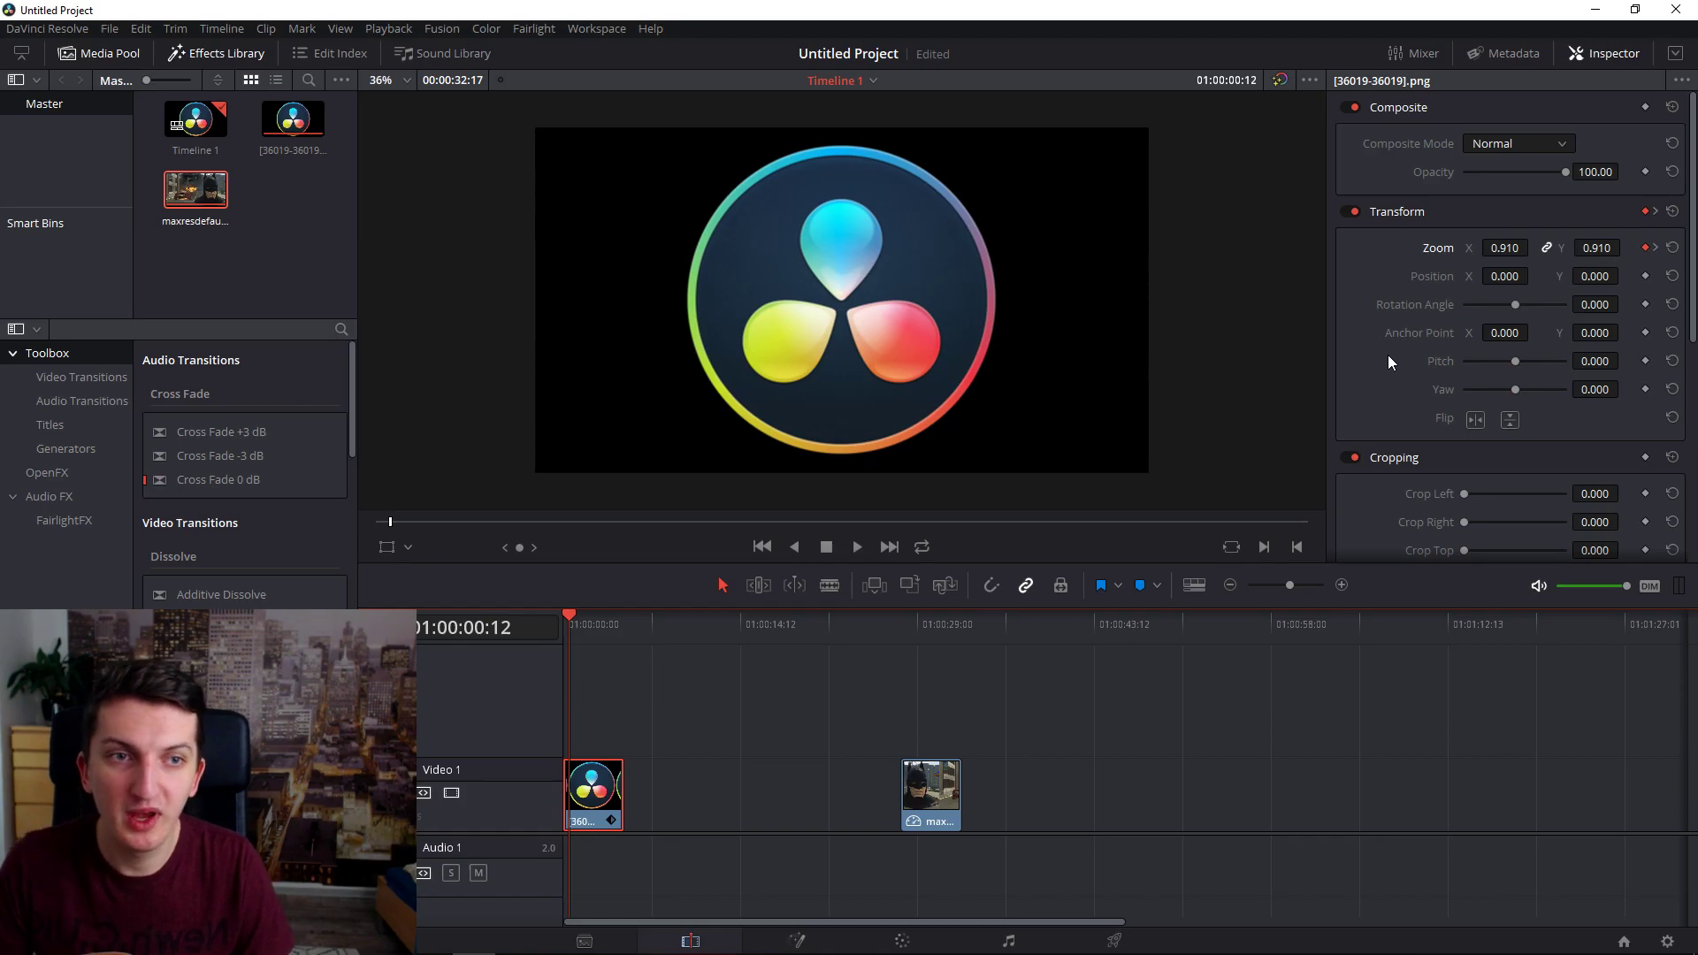
# Review the zoom animation, then set Rotation Angle to 360 at 01:00:04:15.
pyautogui.press('space')
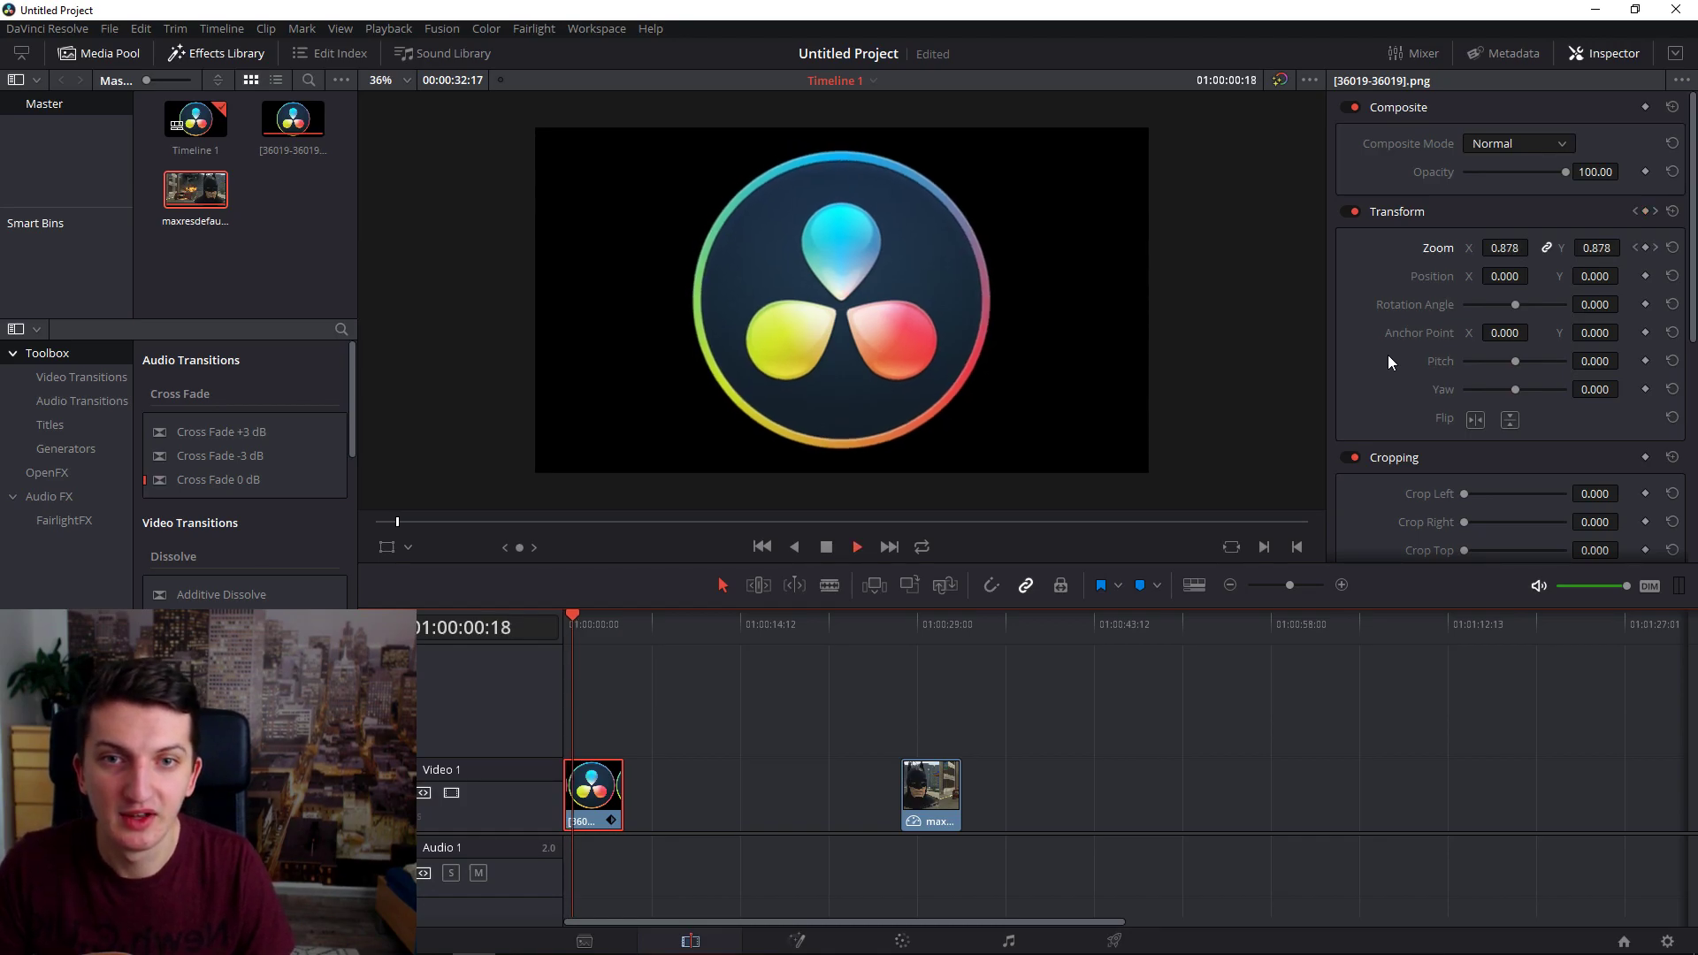
pyautogui.click(570, 624)
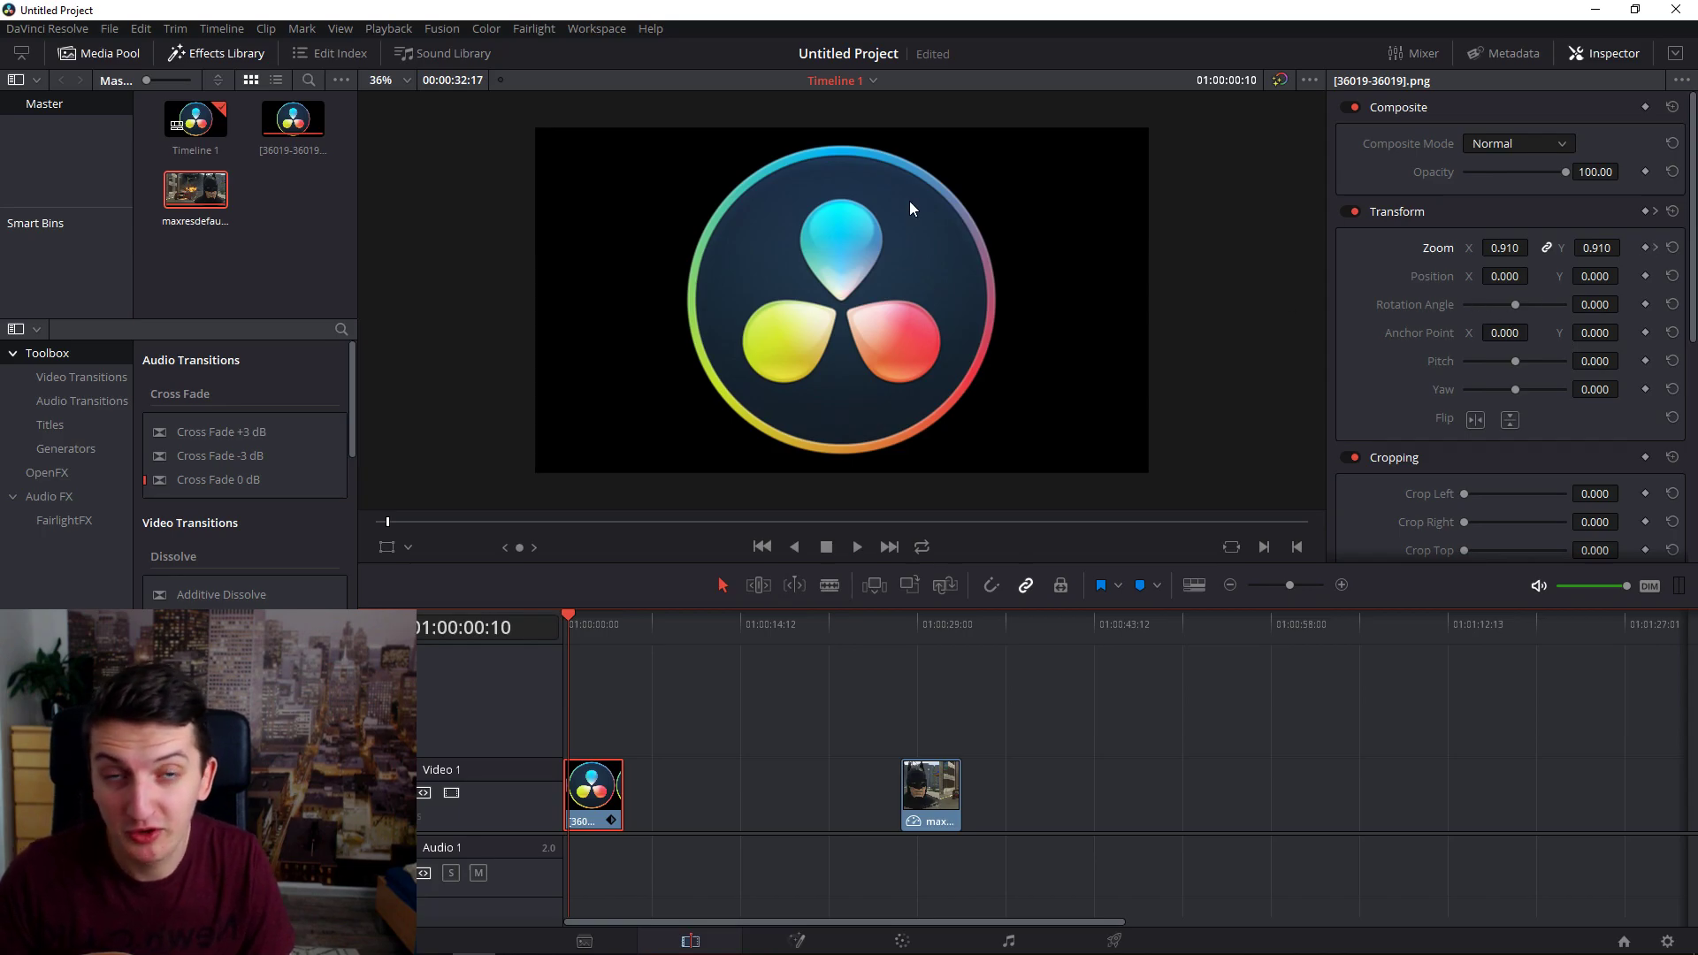
pyautogui.click(620, 631)
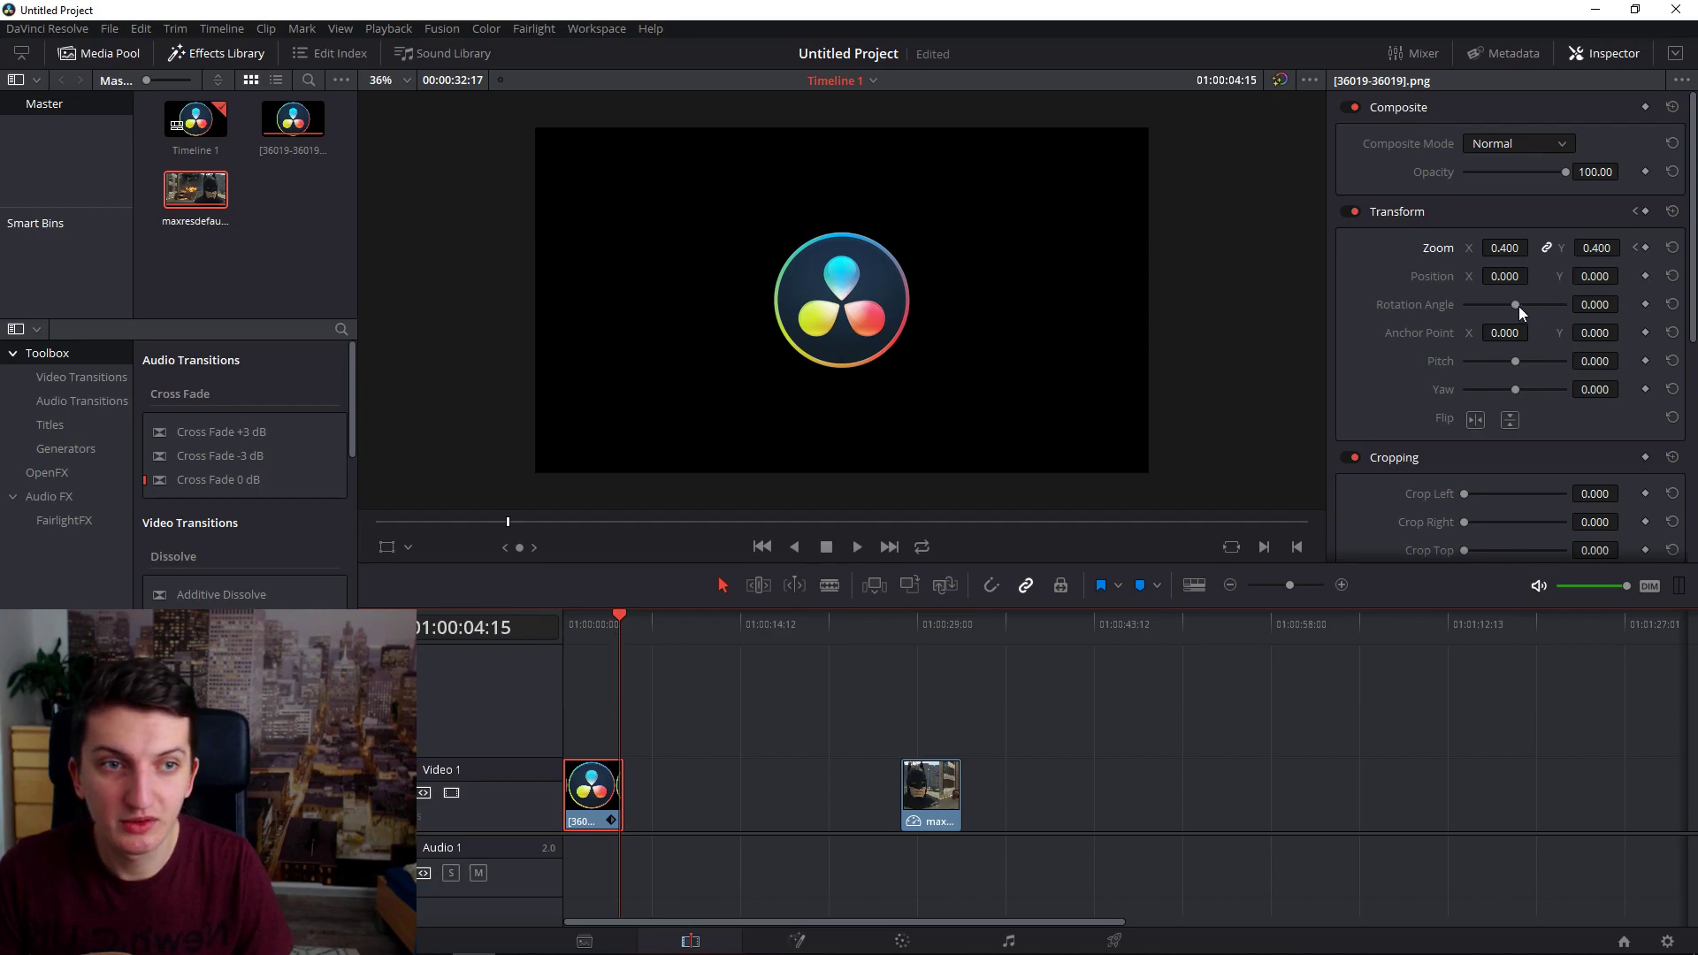
pyautogui.moveTo(1519, 306); pyautogui.dragTo(1578, 306)
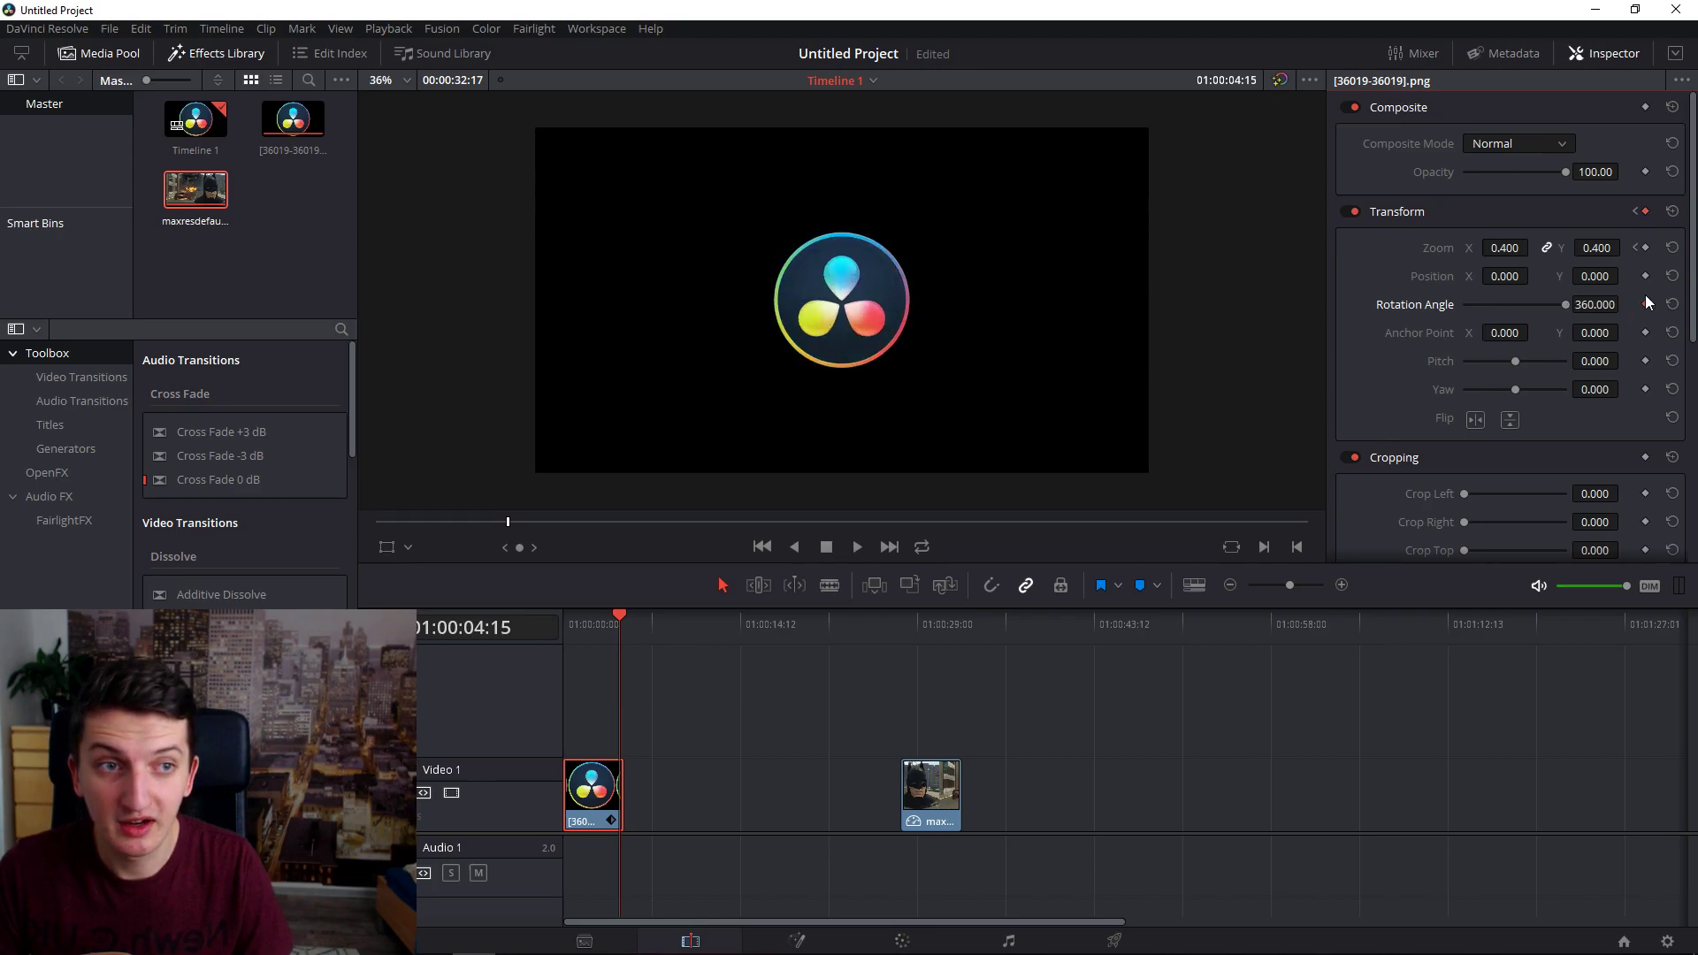
# Set the starting Rotation Angle to -360 and play back the spinning shrink.
pyautogui.click(568, 635)
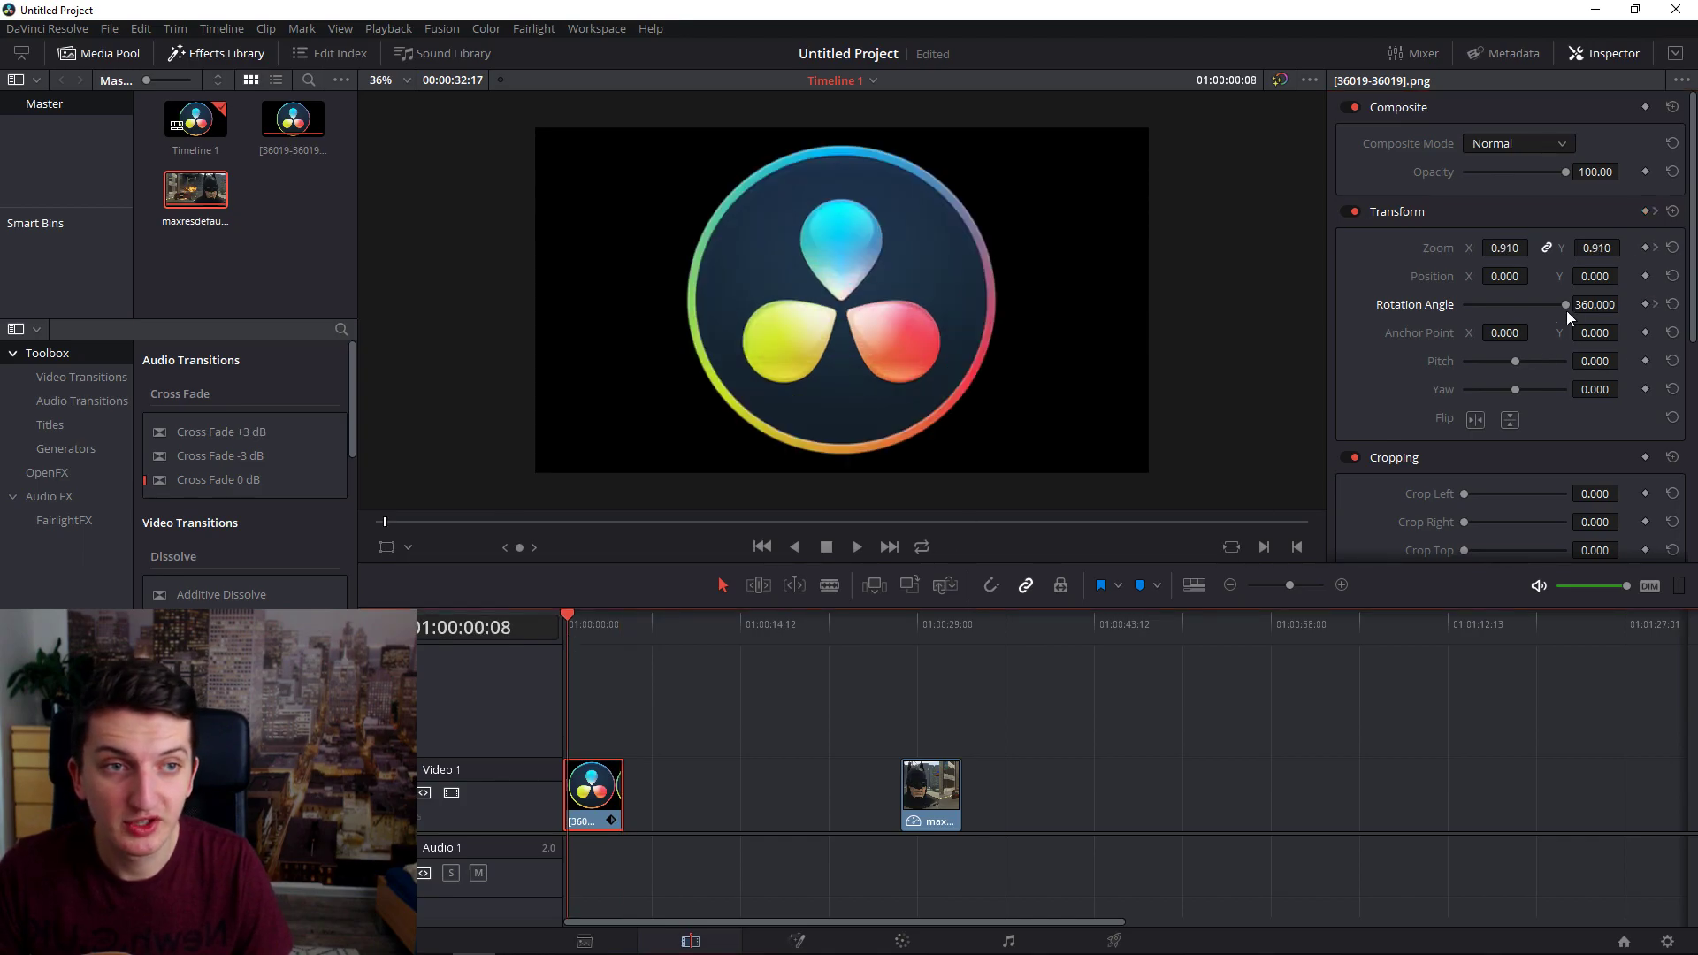
pyautogui.moveTo(1566, 305); pyautogui.dragTo(1403, 309)
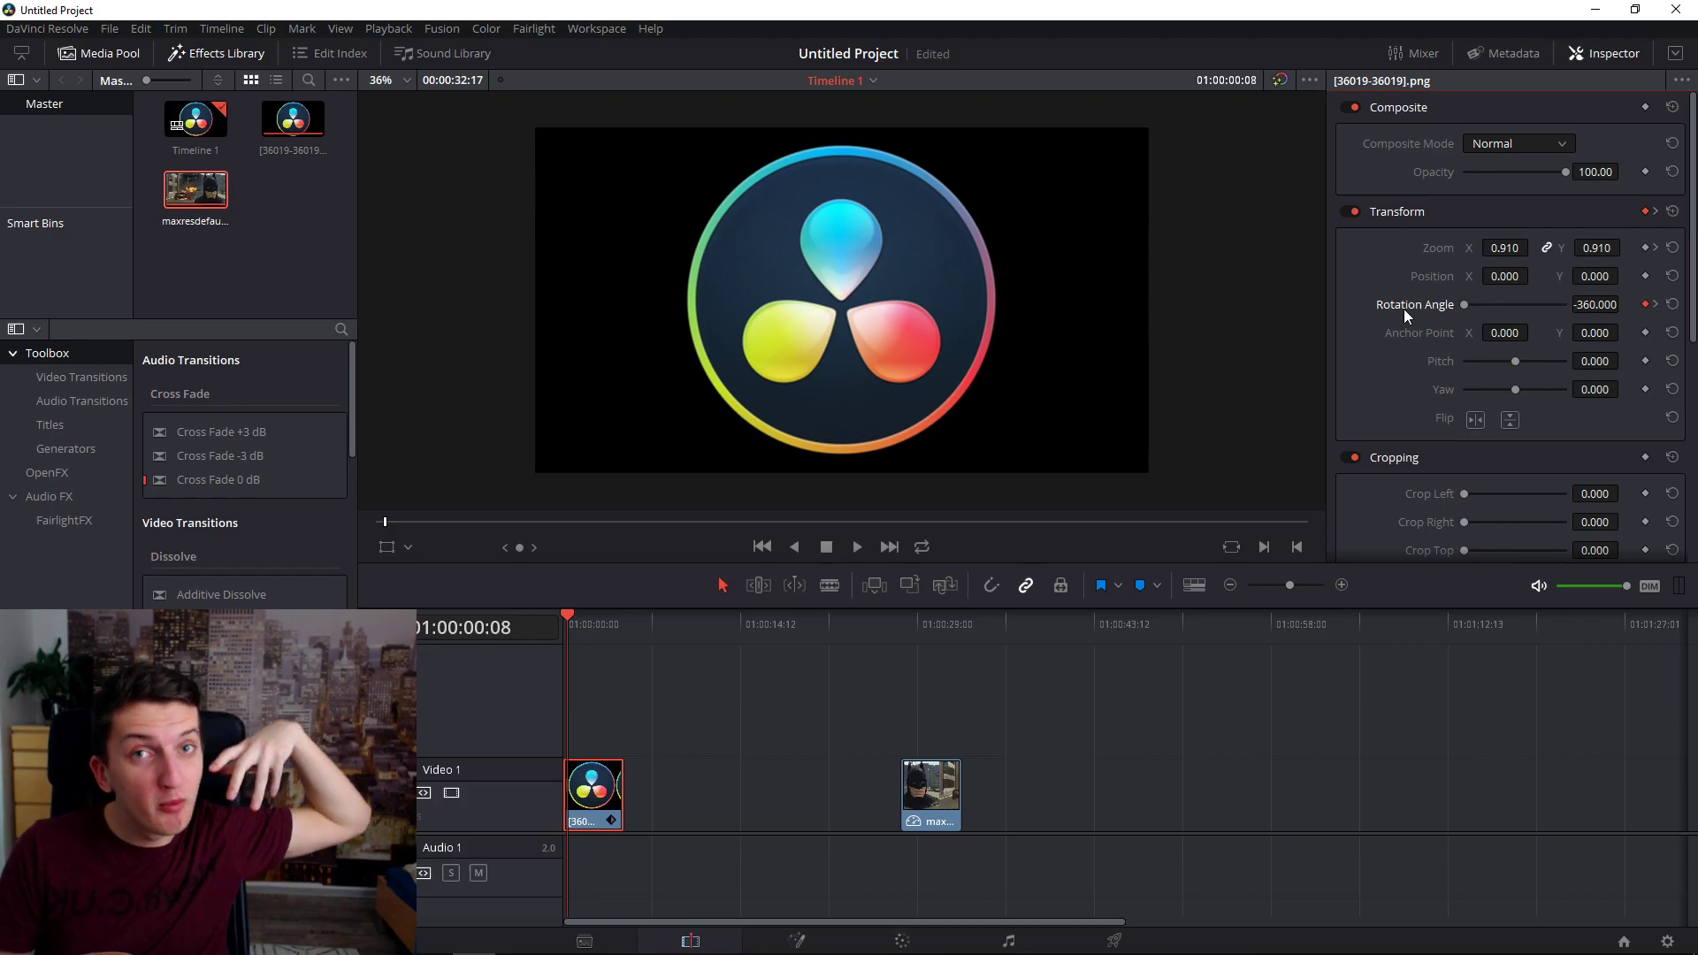
pyautogui.press('space')
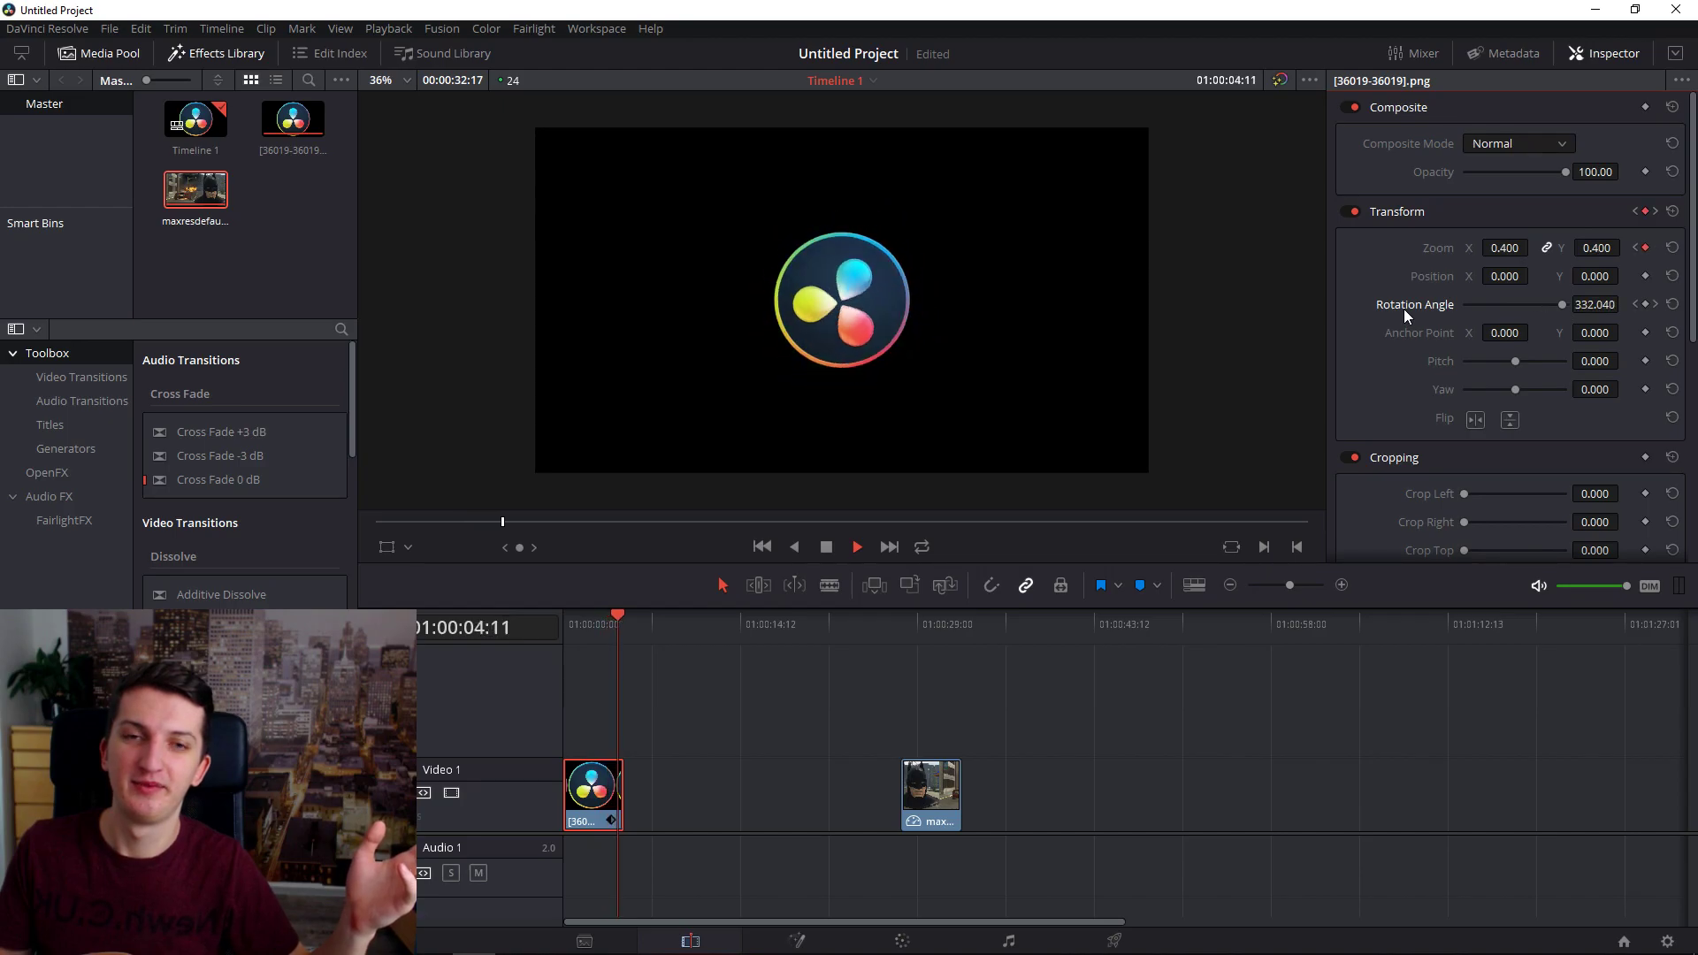
# Stop playback and reset the logo's Transform to zoom 1.000 and rotation 0.
pyautogui.press('space')
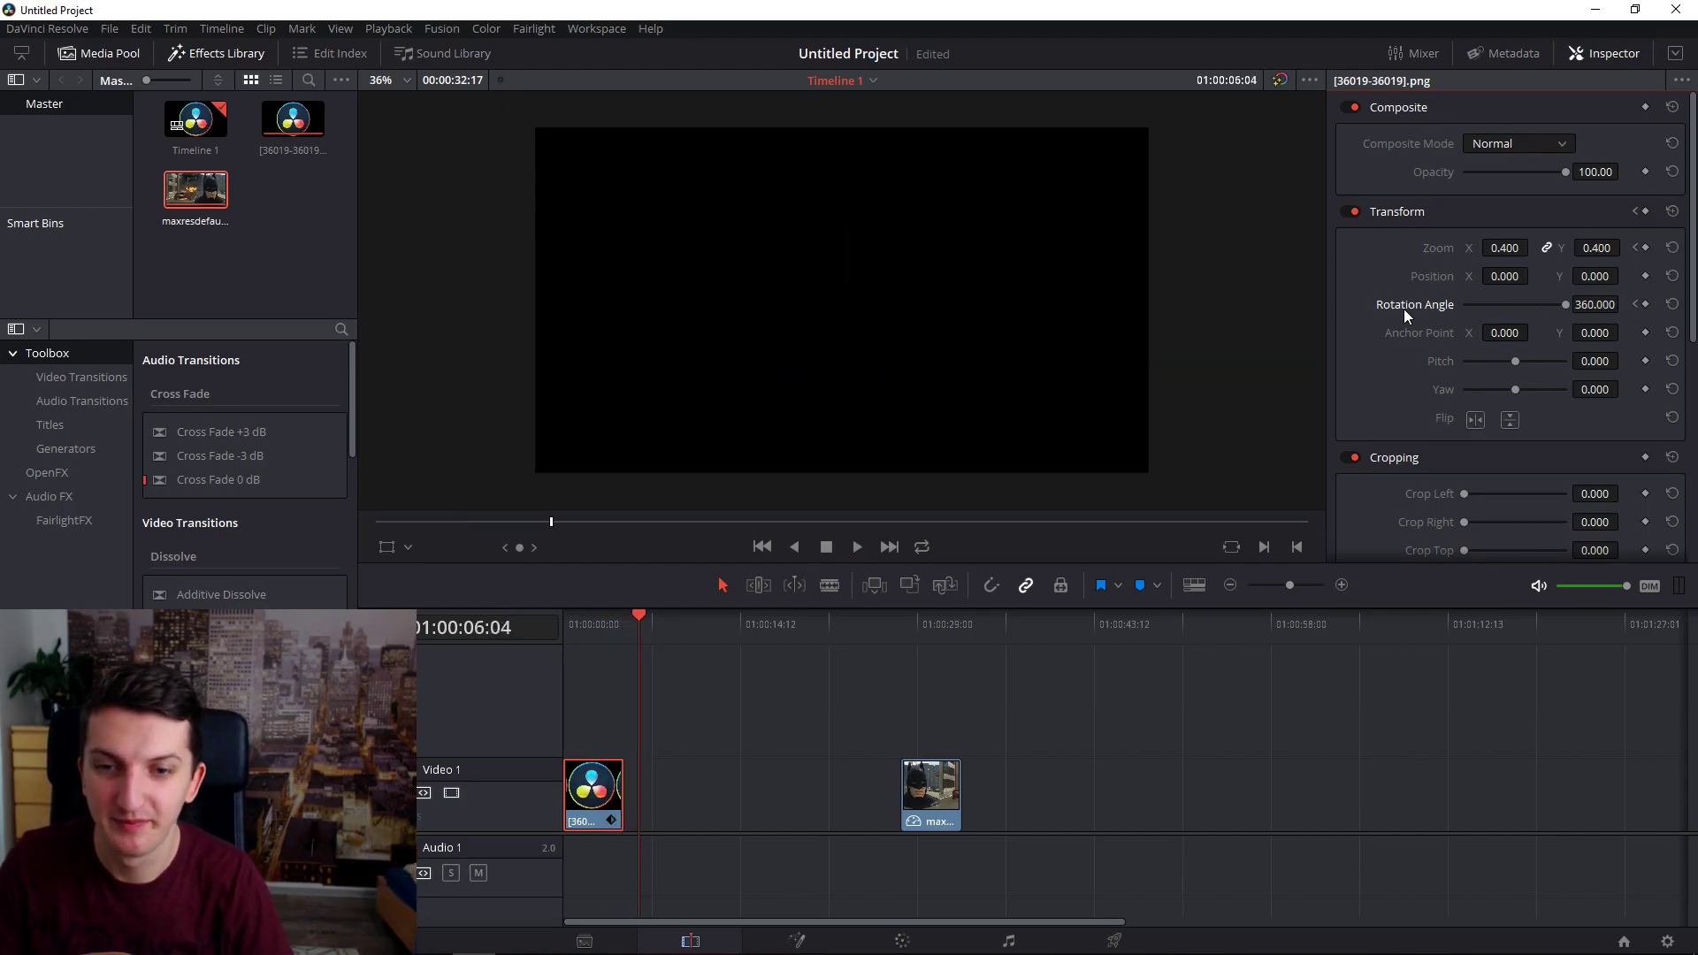
pyautogui.moveTo(590, 643); pyautogui.dragTo(564, 633)
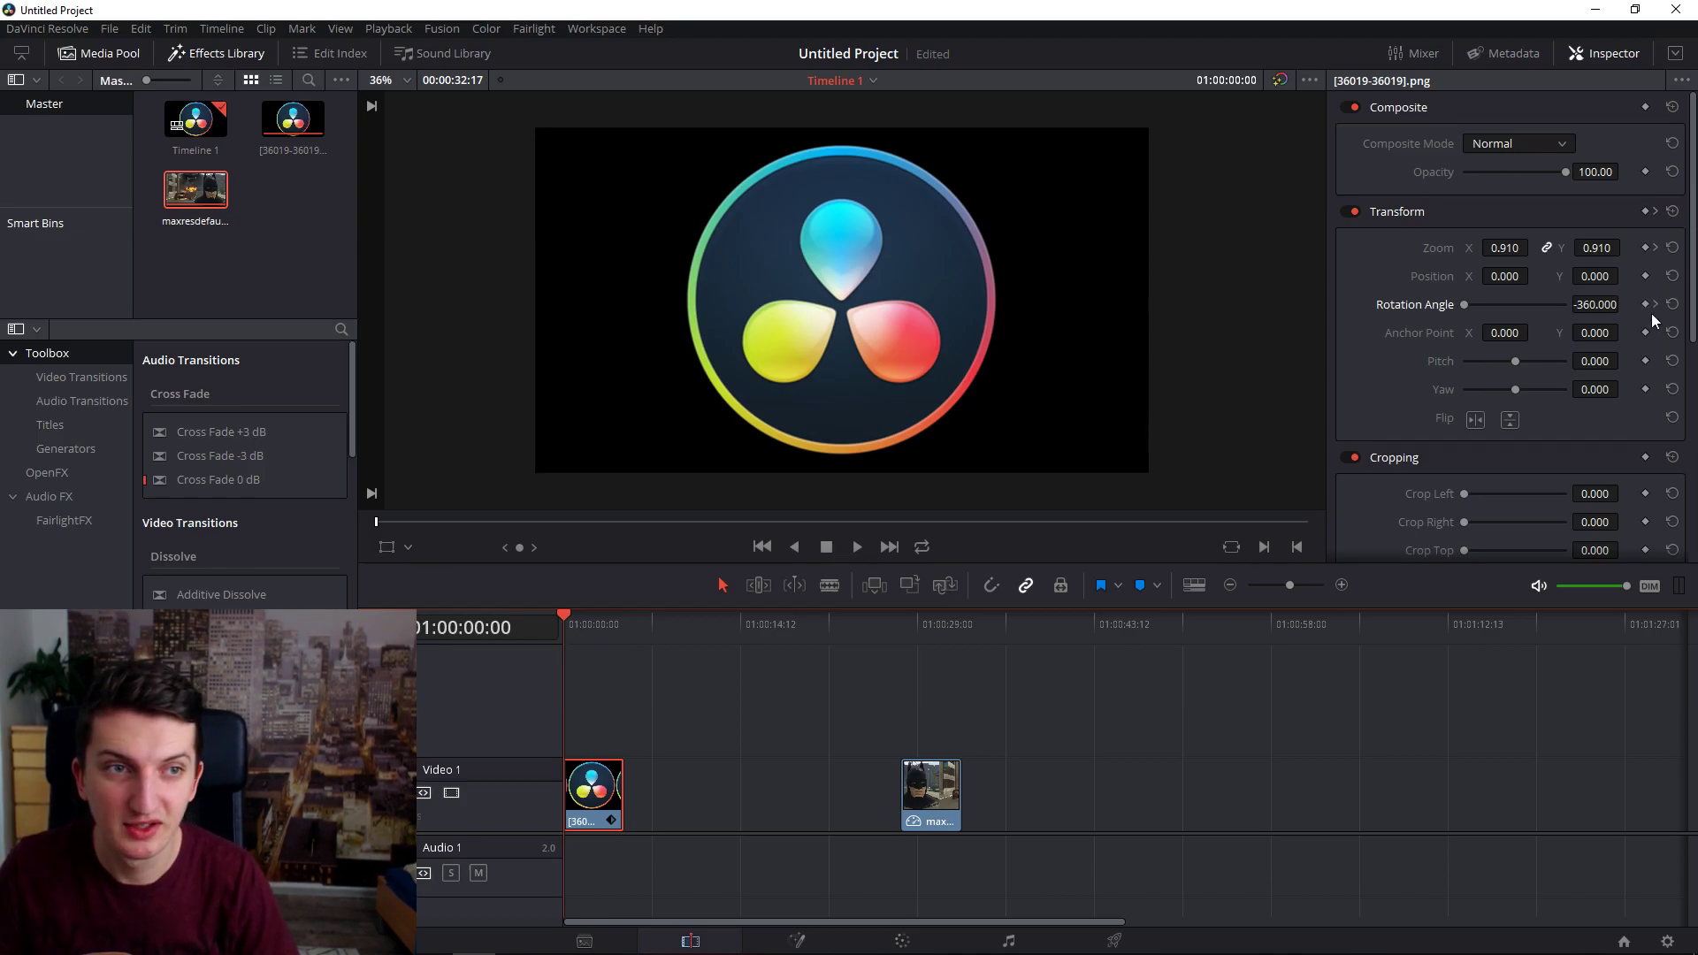
pyautogui.click(616, 635)
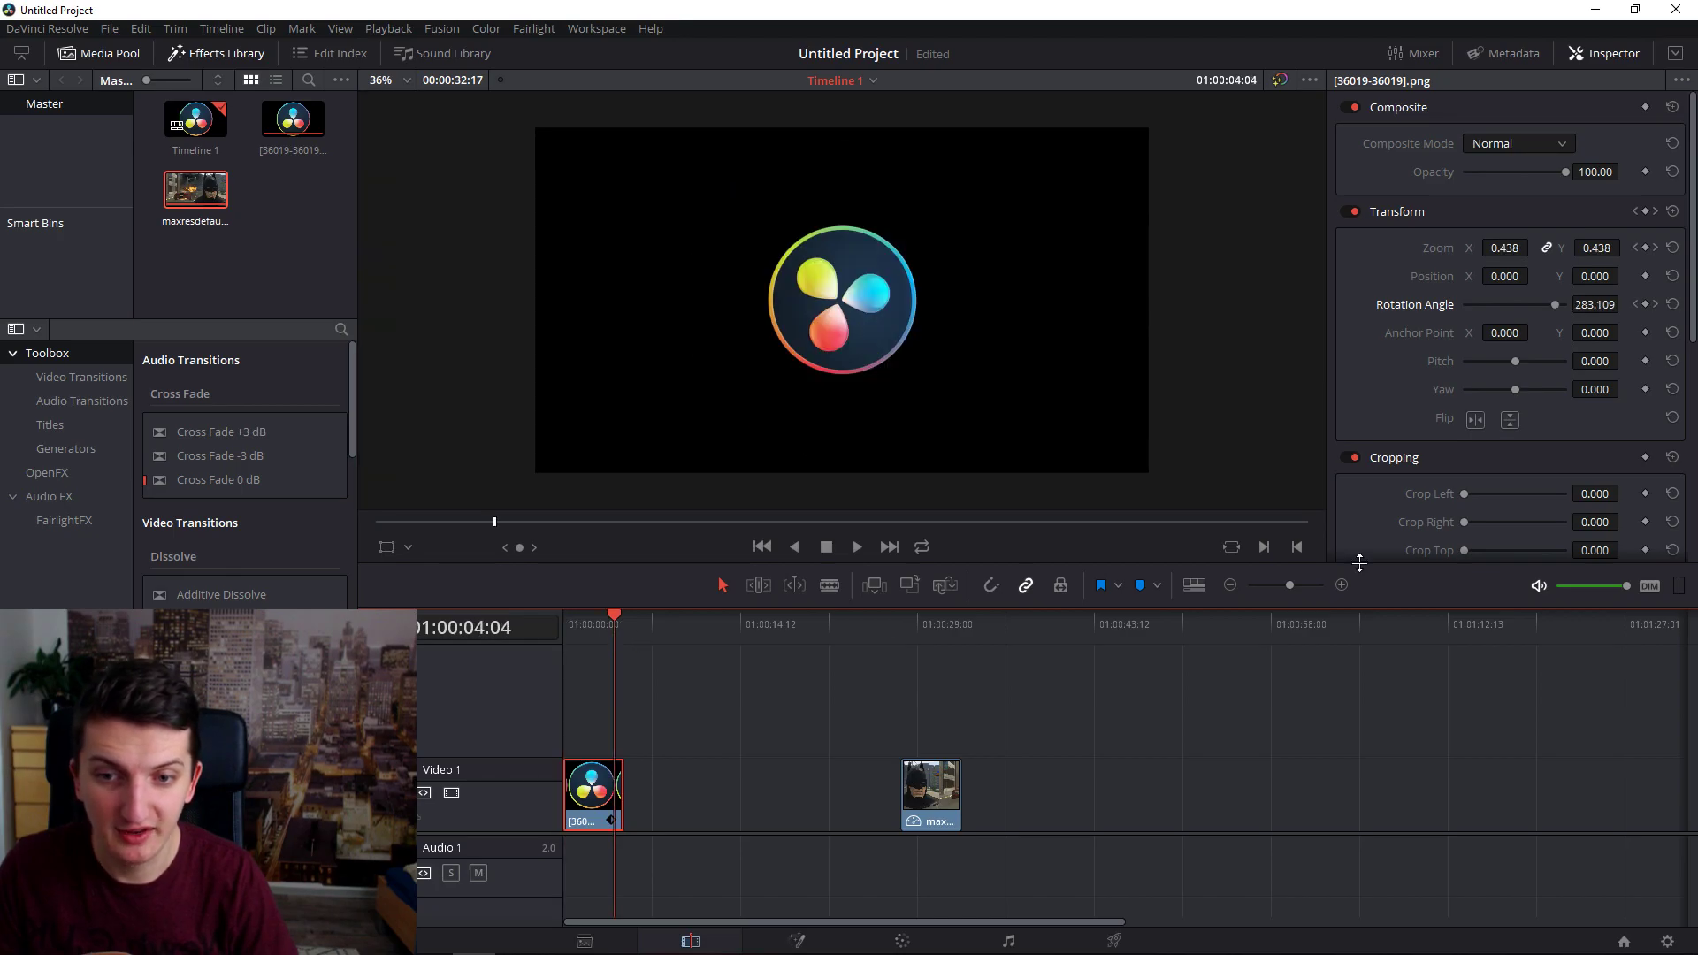
pyautogui.click(1677, 213)
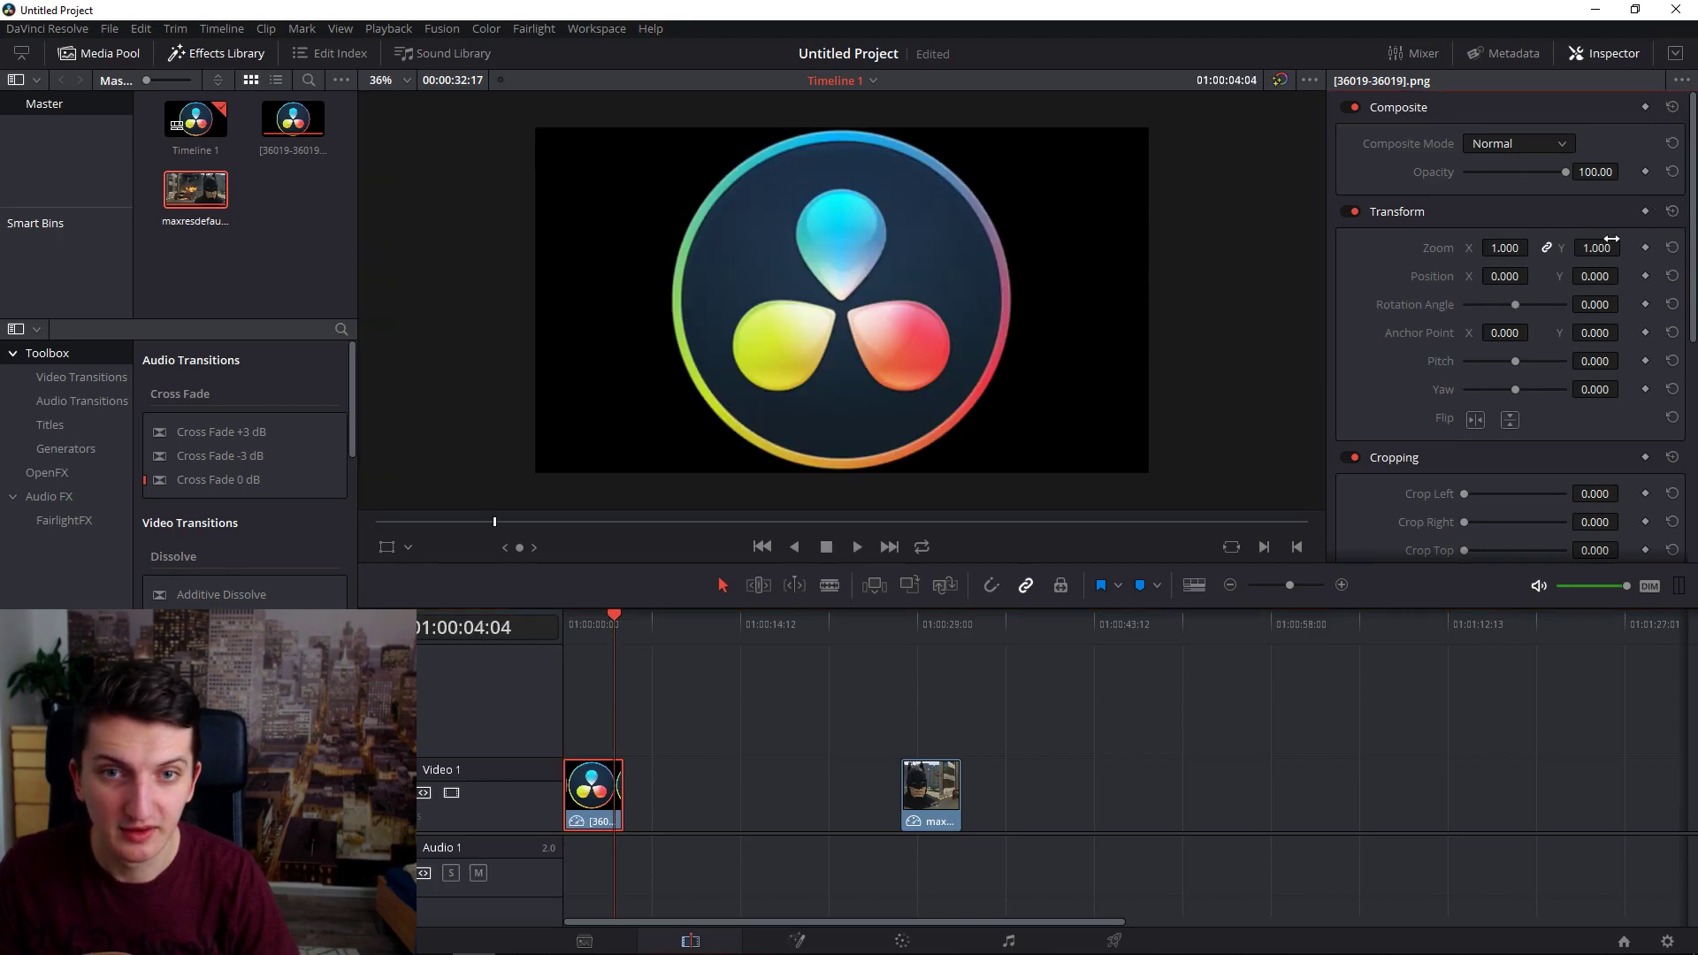
# Set the logo's Zoom to 0.52.
pyautogui.click(1504, 248)
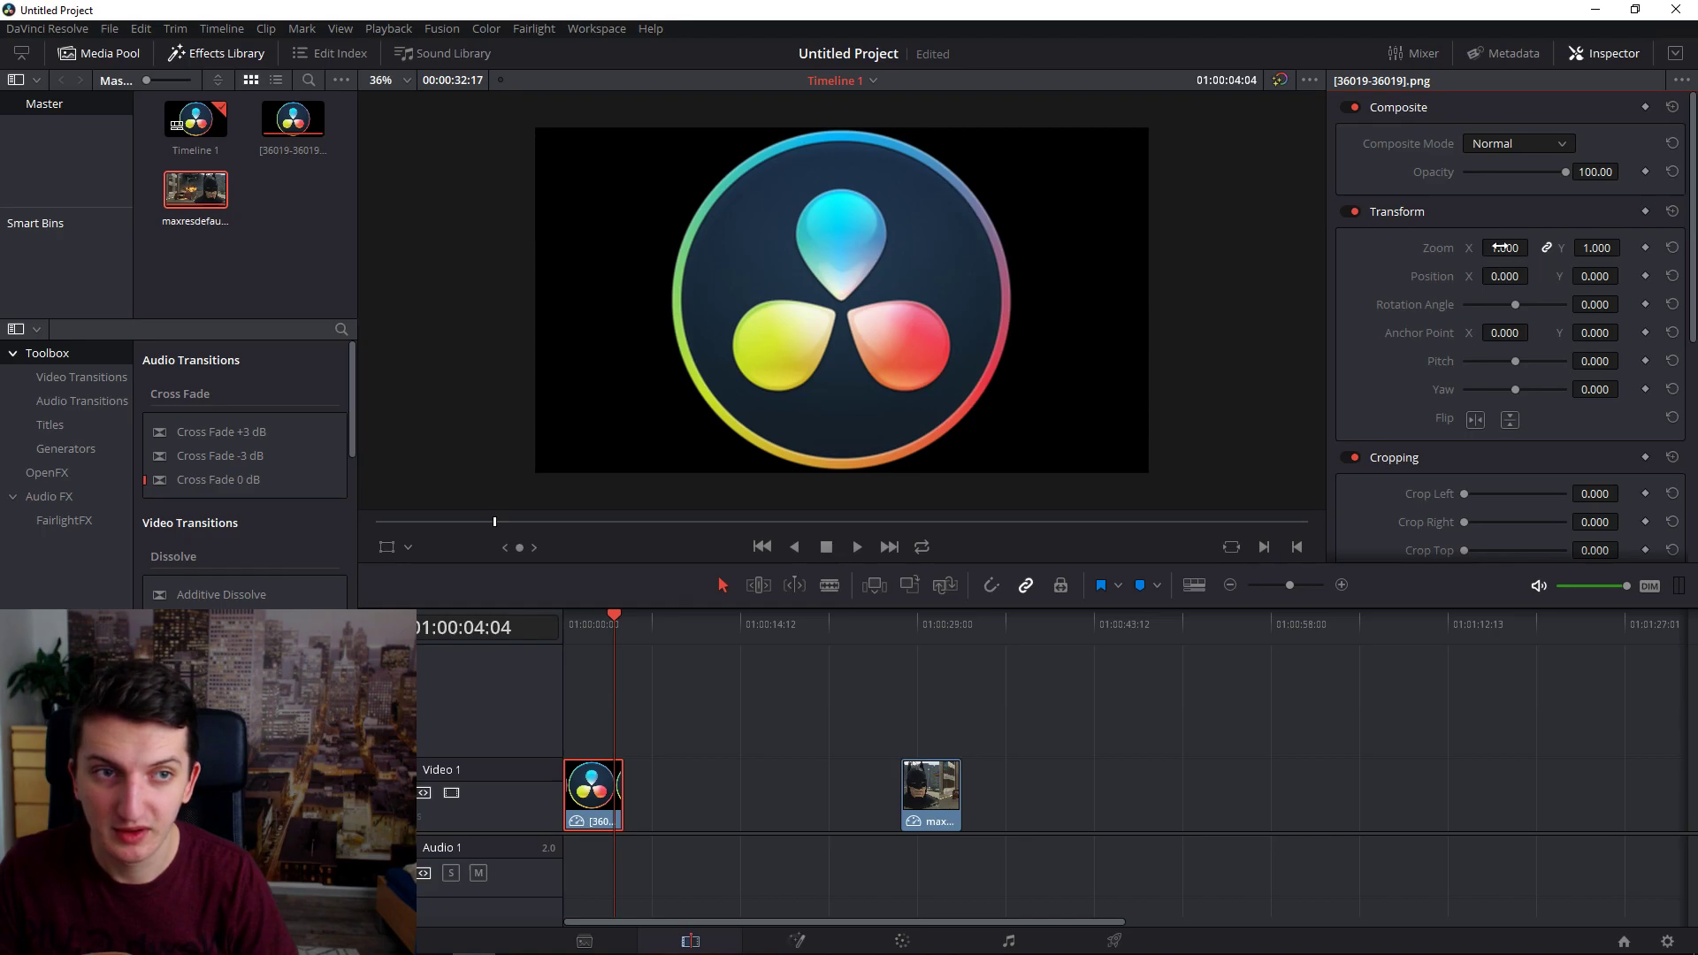
pyautogui.write('0.52')
pyautogui.press('Return')
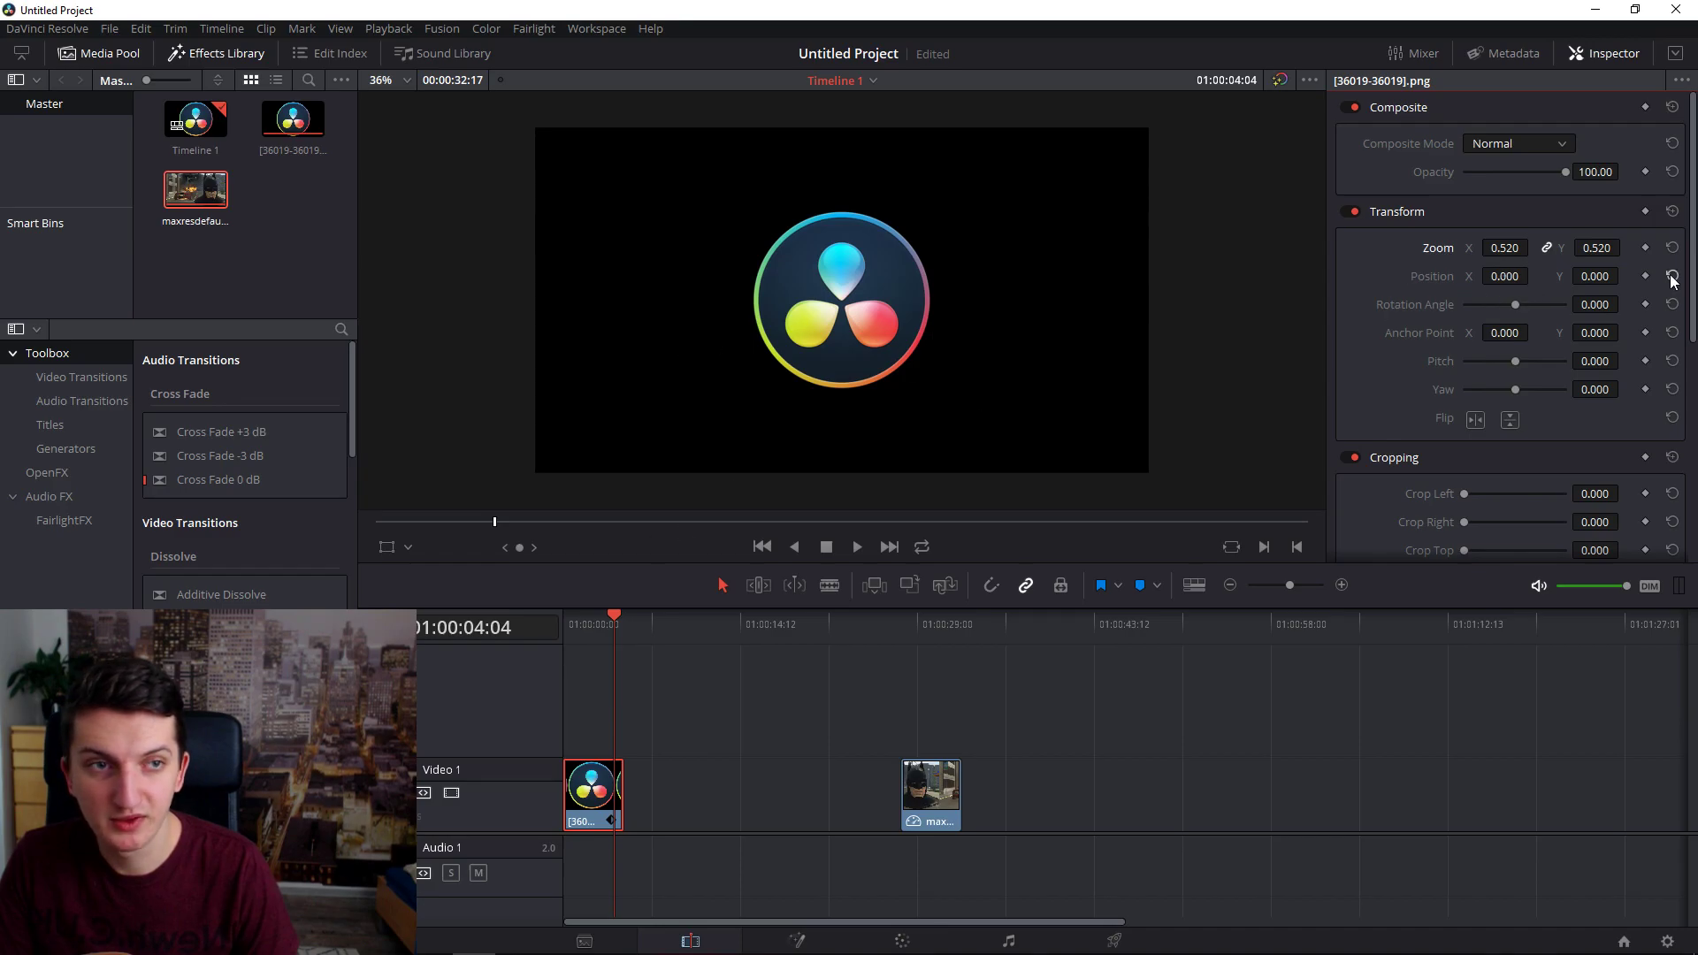
# Set Position Y to -150 and add a Position keyframe at 4 seconds.
pyautogui.moveTo(1587, 281); pyautogui.dragTo(1624, 276)
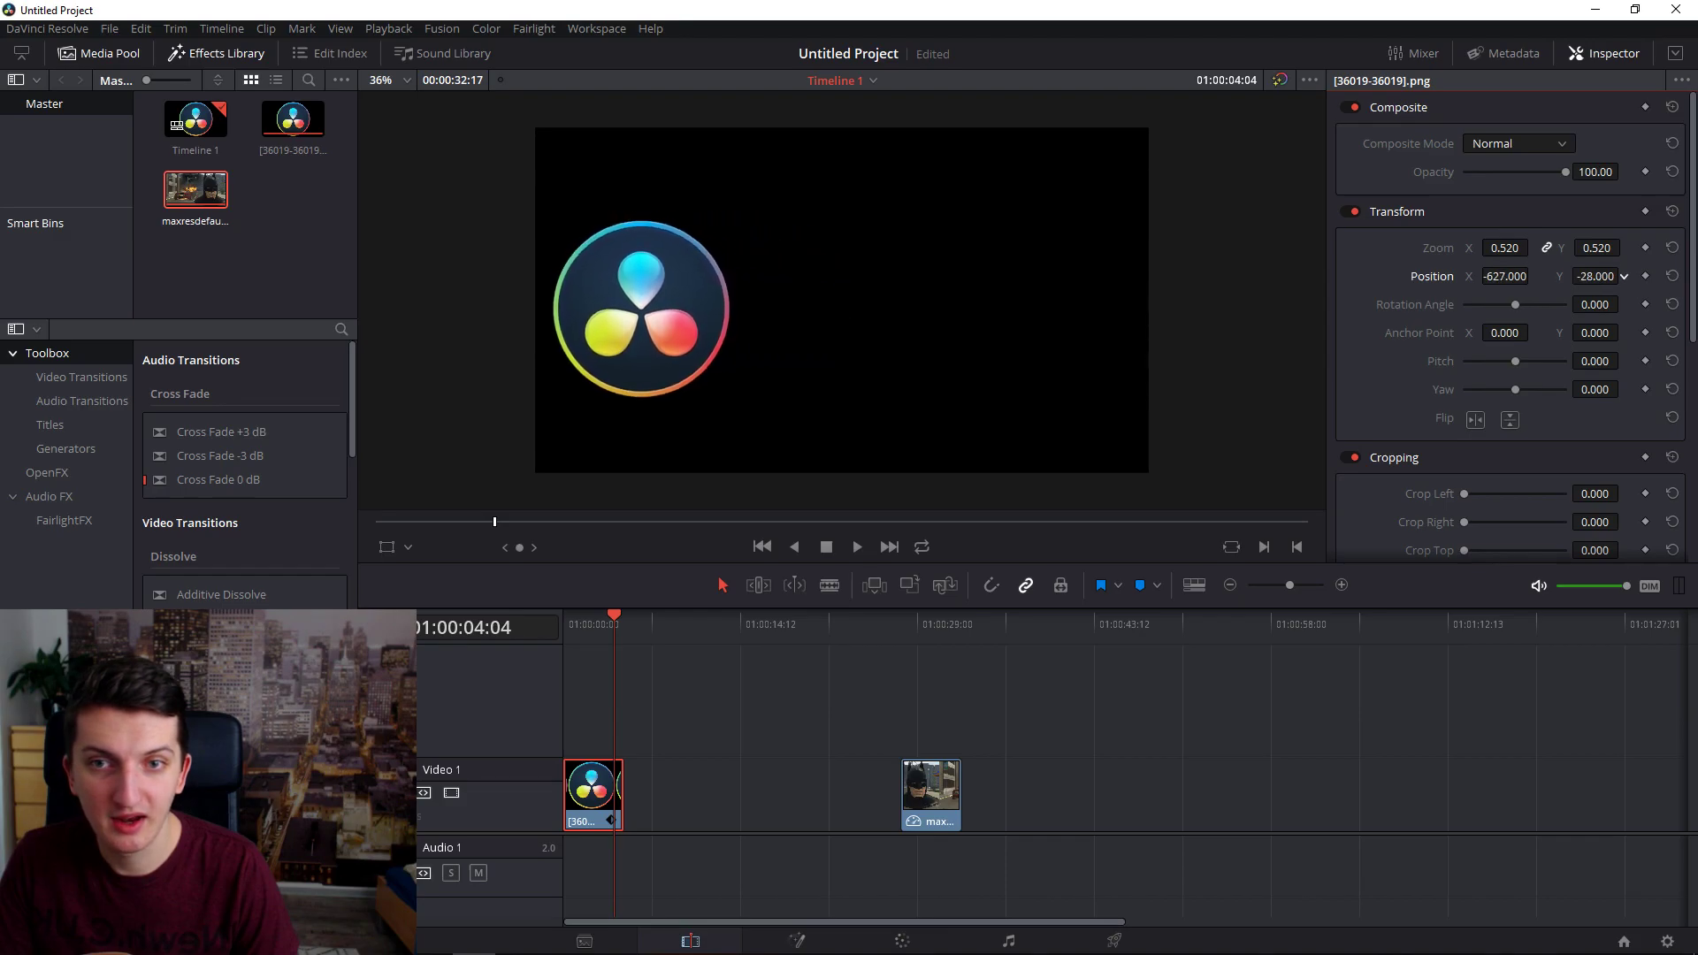
pyautogui.click(1587, 276)
pyautogui.press('BackSpace')
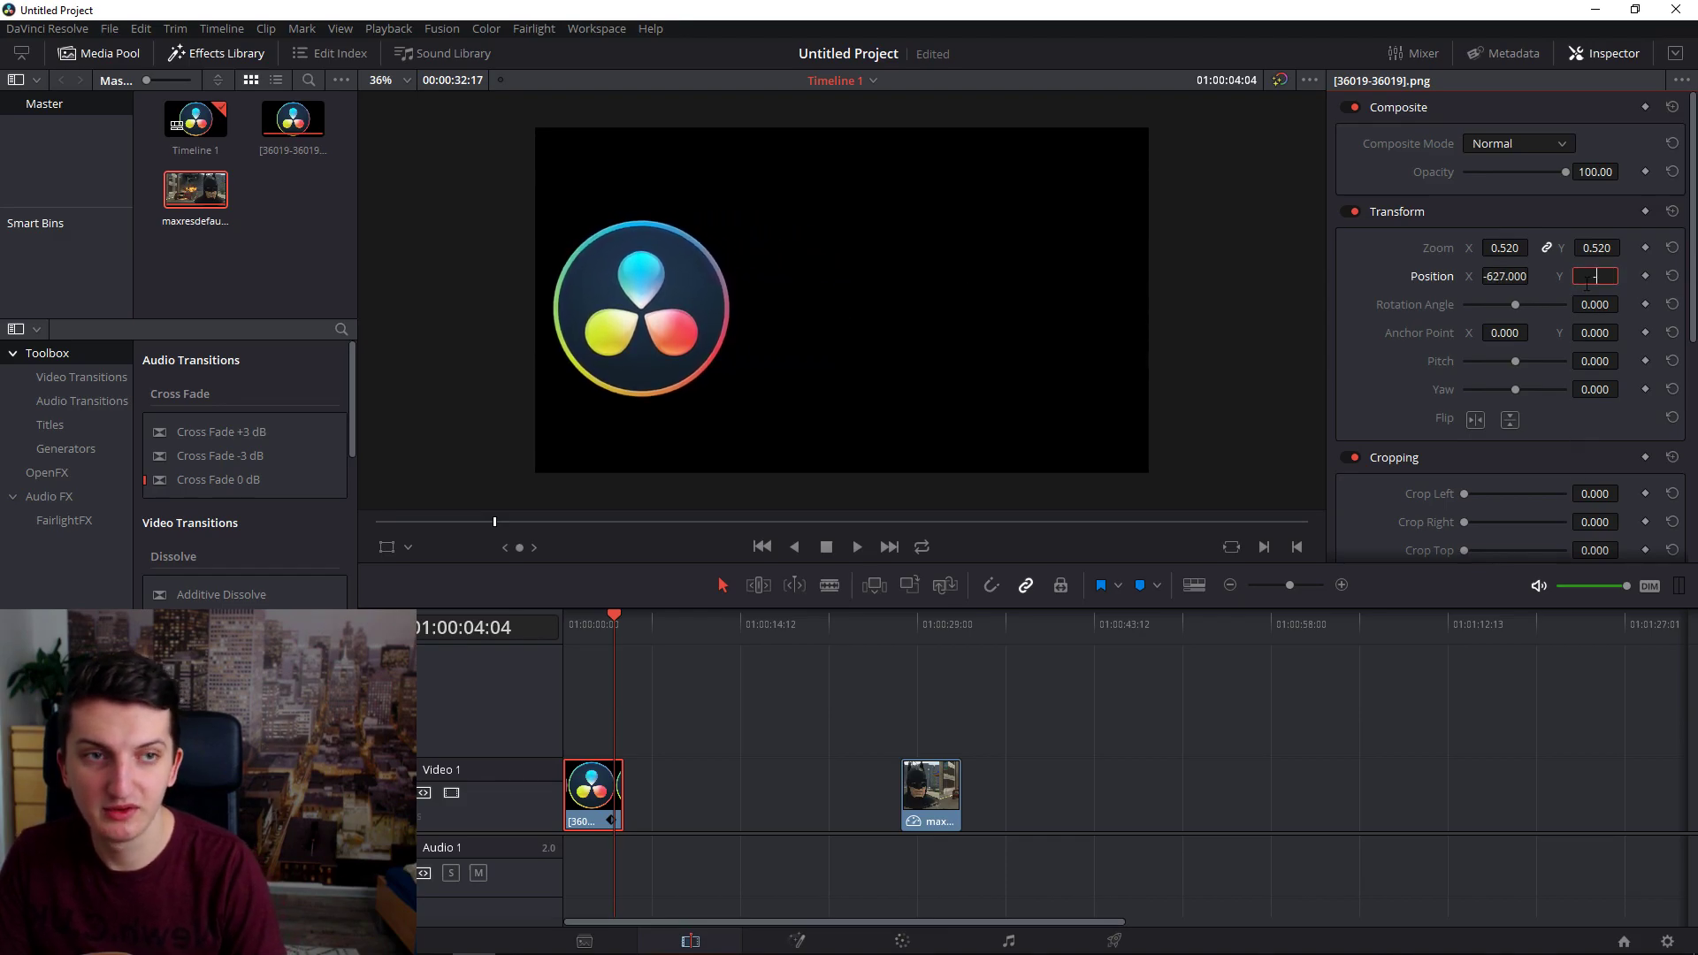
pyautogui.write('-150')
pyautogui.press('Return')
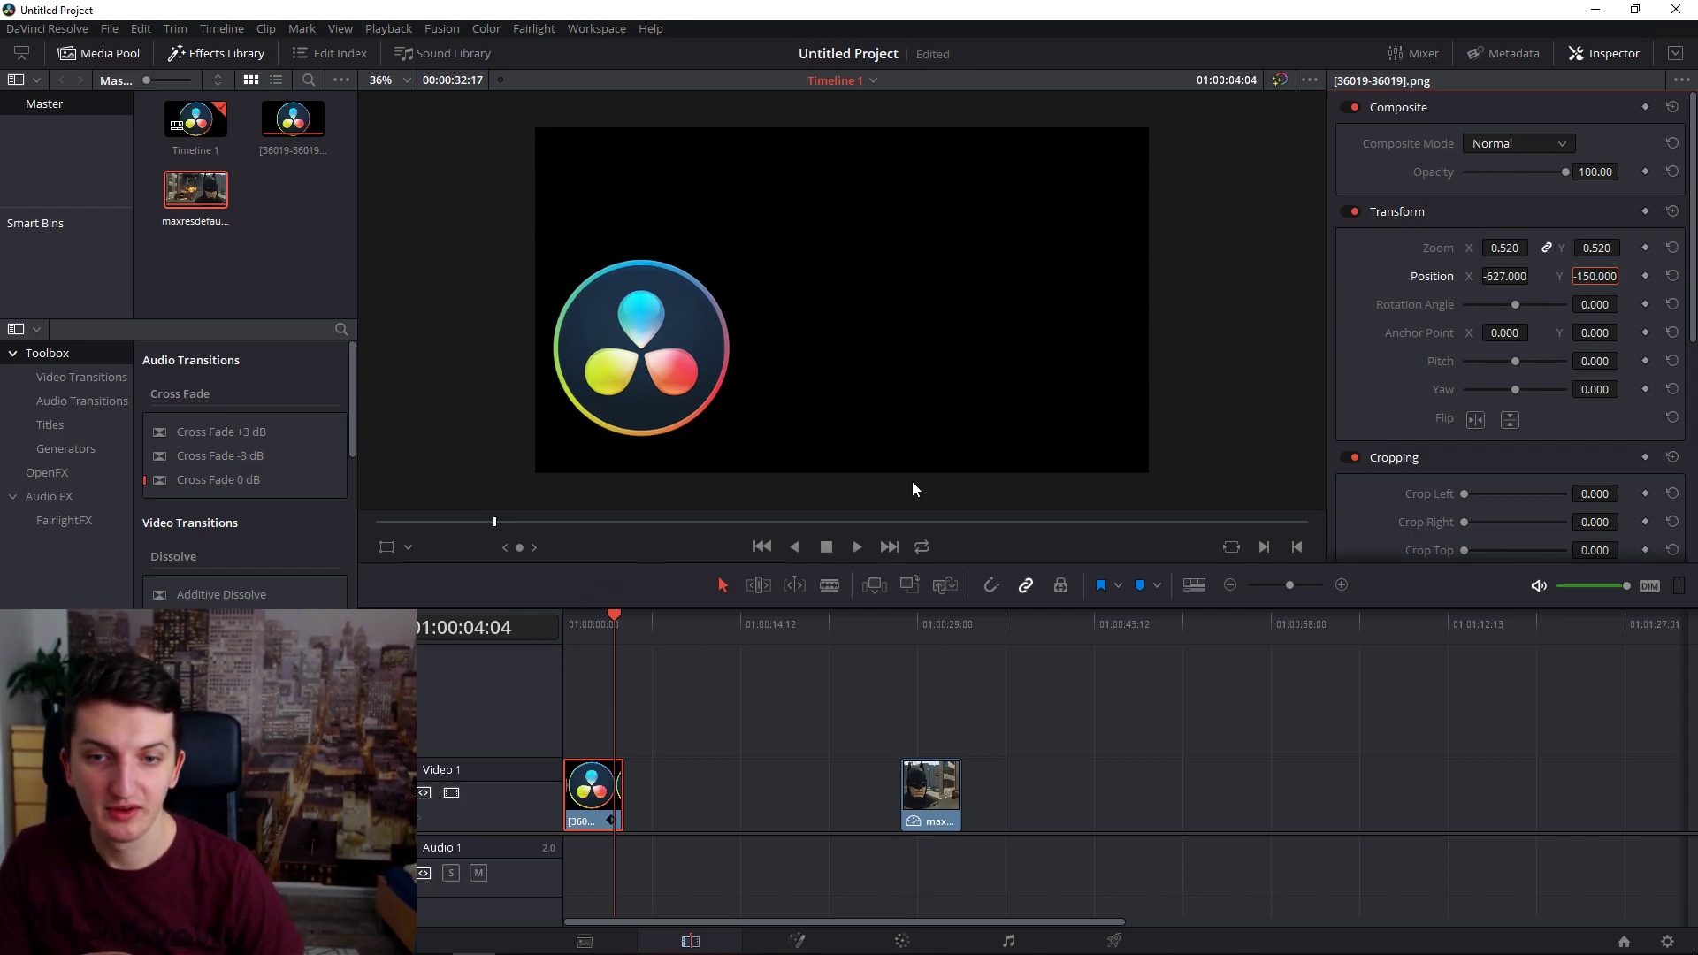
pyautogui.click(1645, 276)
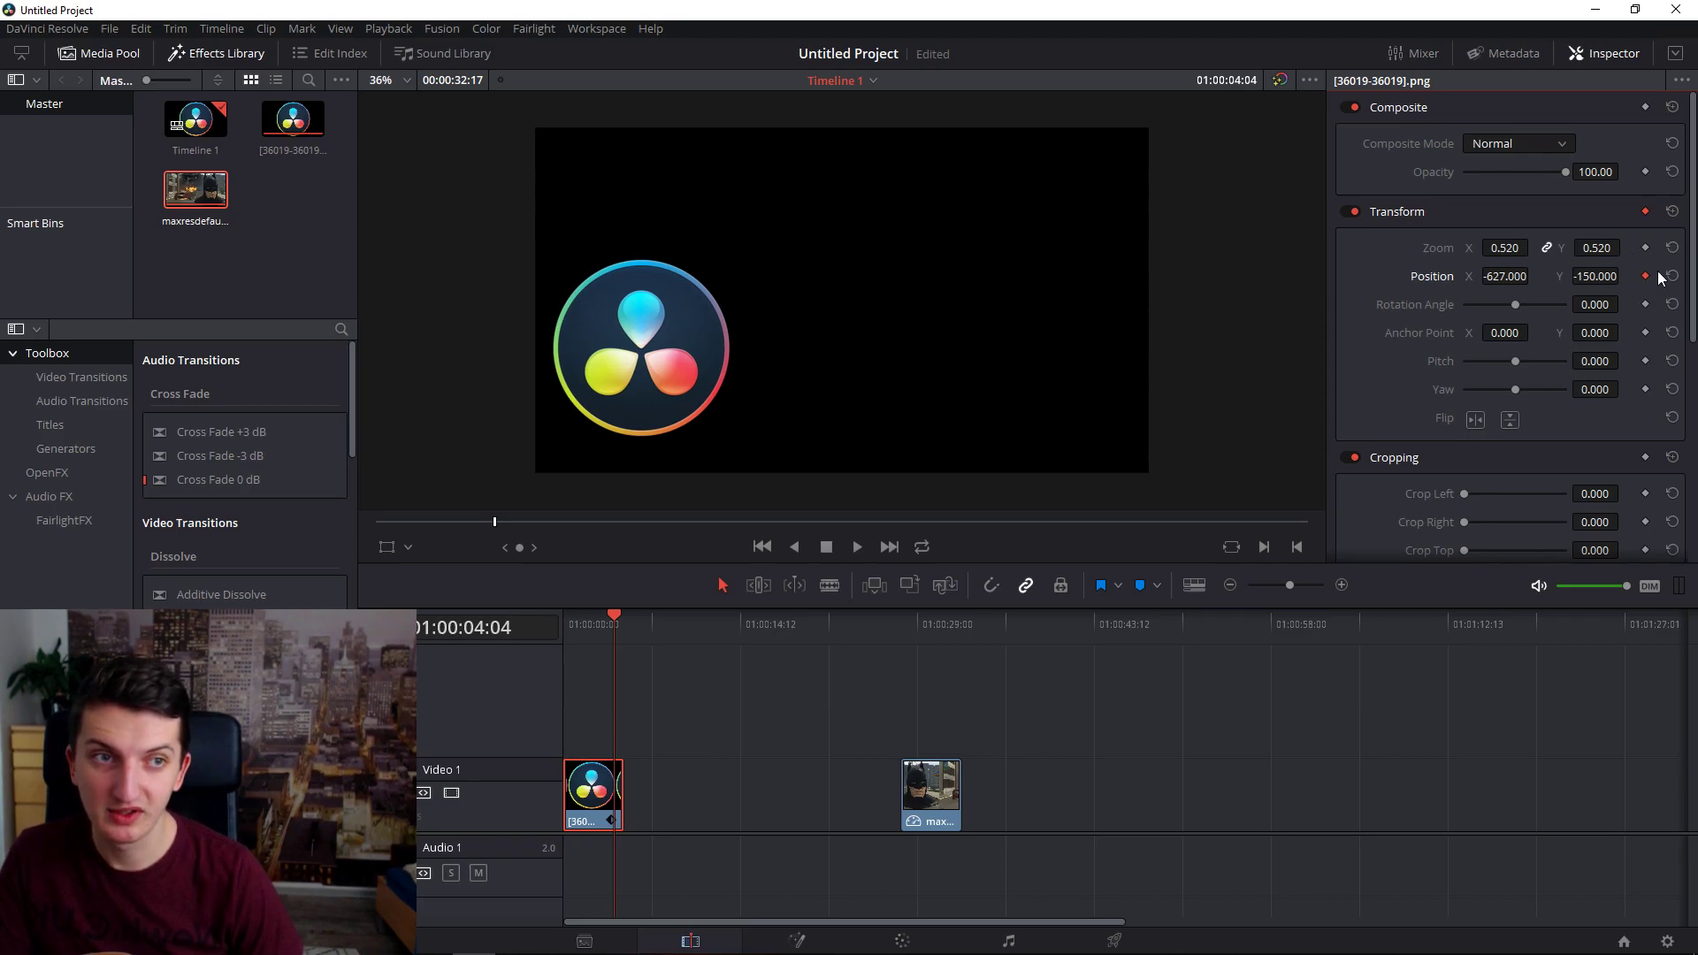
# Near the clip start, add a Position keyframe and set Position Y to 800.
pyautogui.click(572, 636)
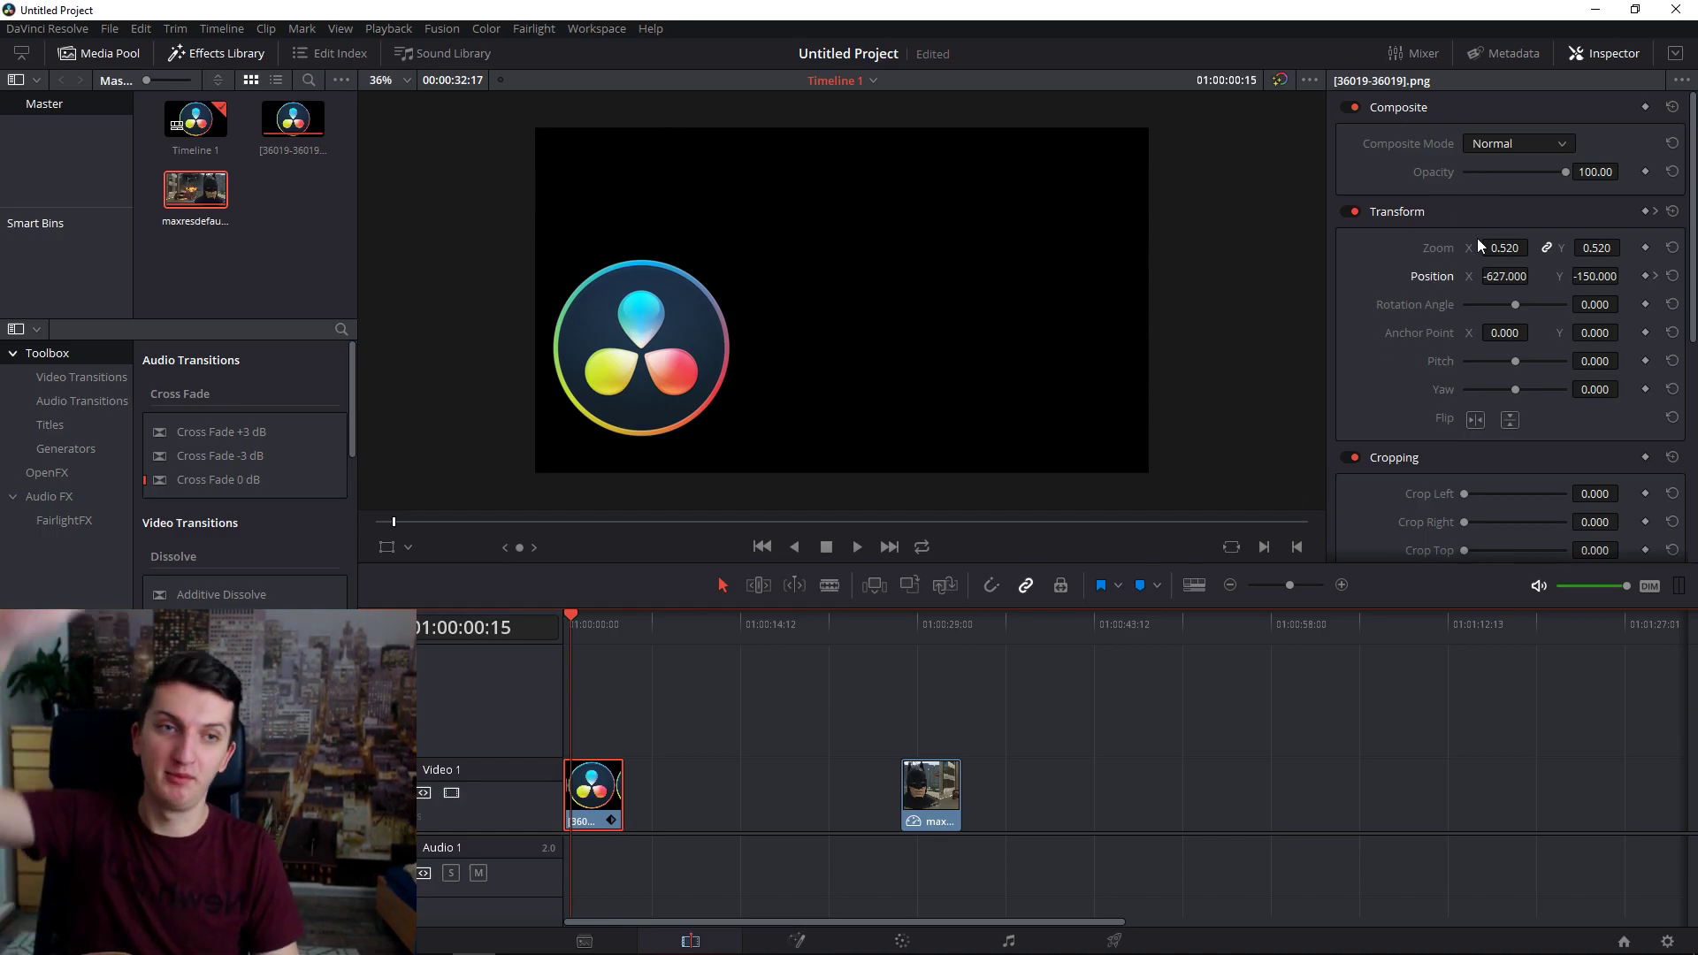
pyautogui.moveTo(1601, 276); pyautogui.dragTo(1623, 276)
pyautogui.click(1644, 276)
pyautogui.click(1597, 275)
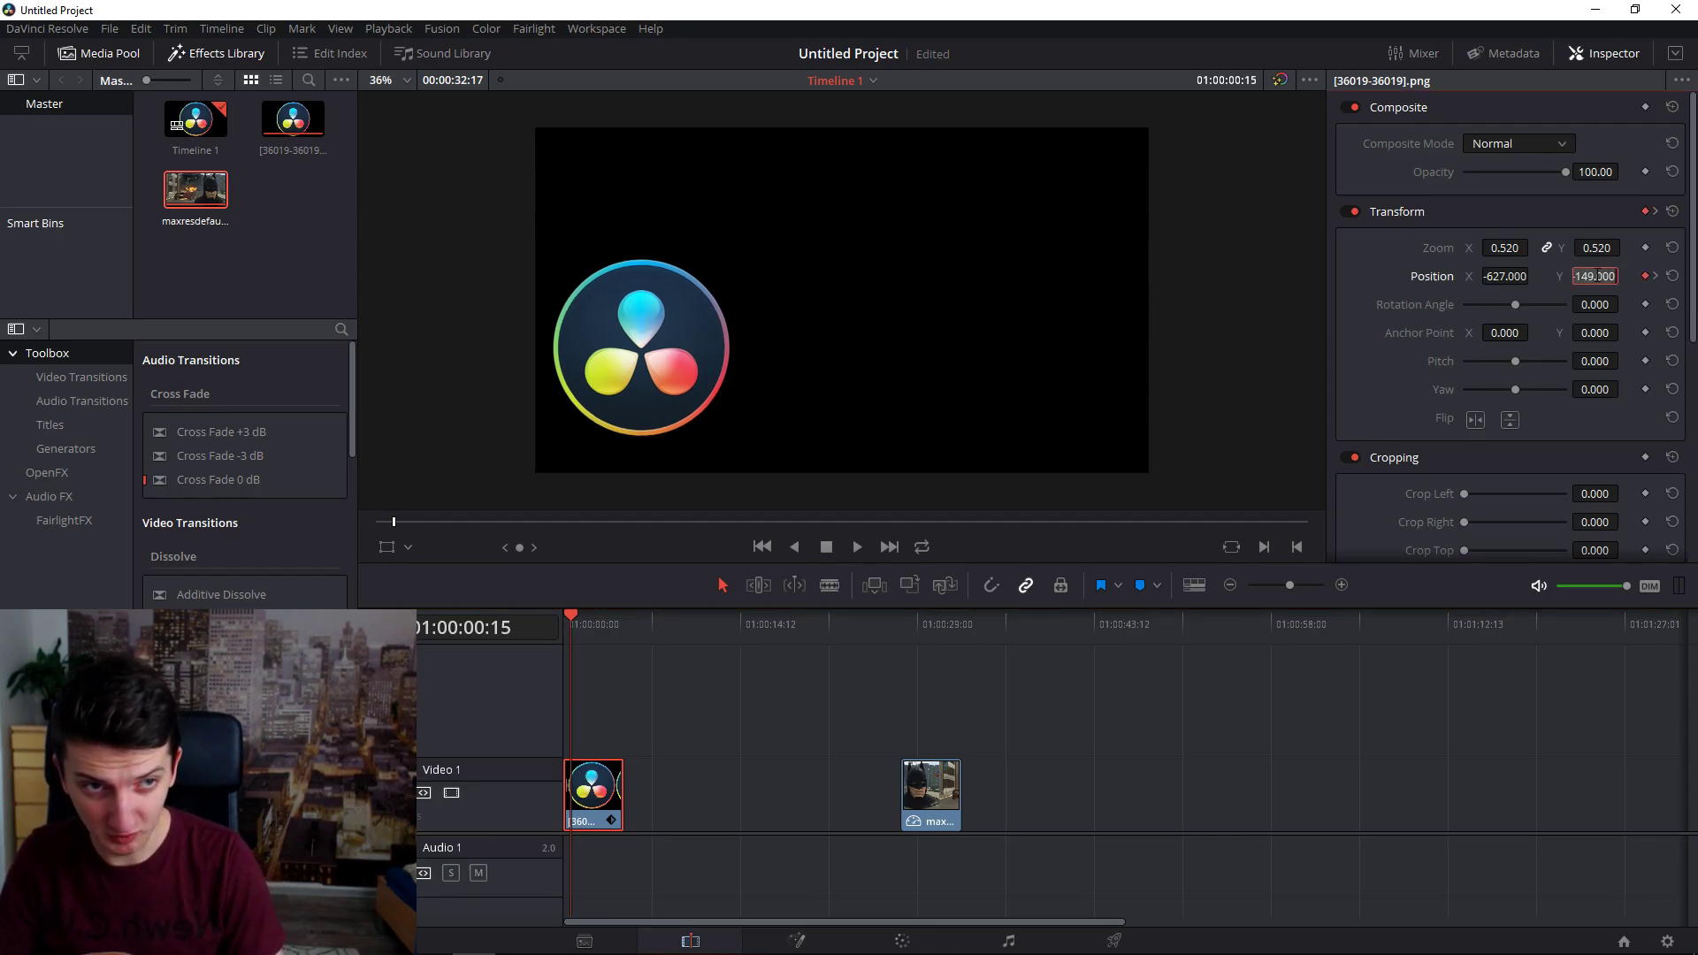
pyautogui.write('800')
pyautogui.press('Return')
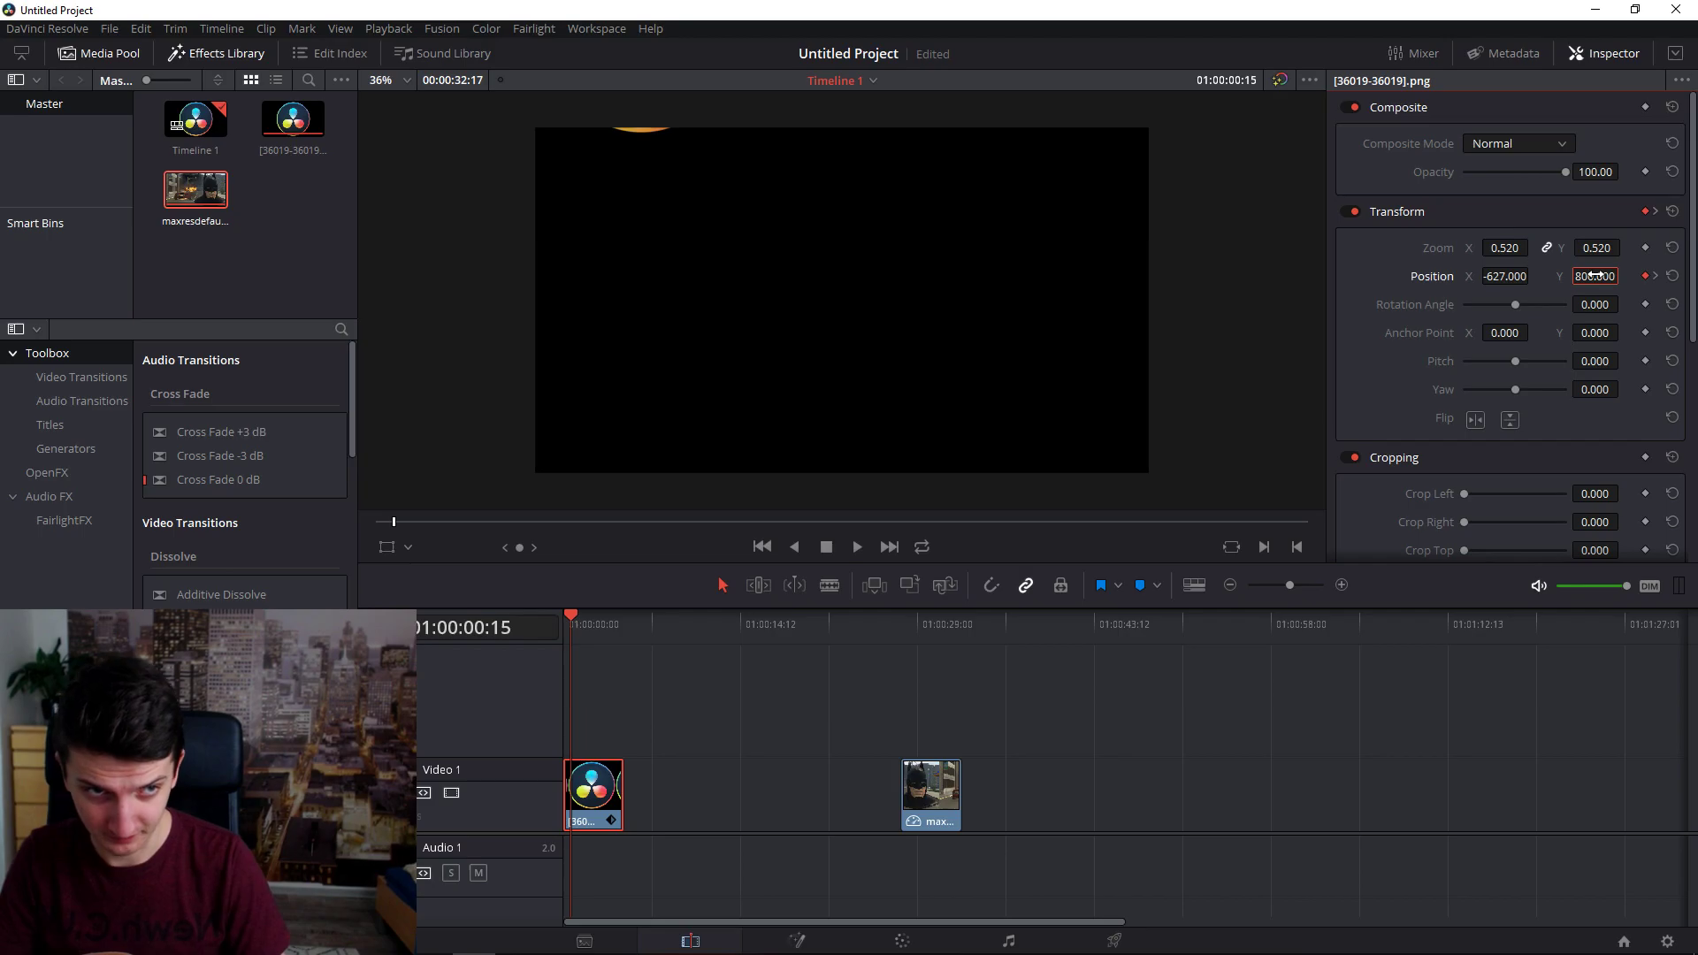
# Raise Position Y toward 900 and play back the logo dropping into place.
pyautogui.click(1595, 276)
pyautogui.write('90')
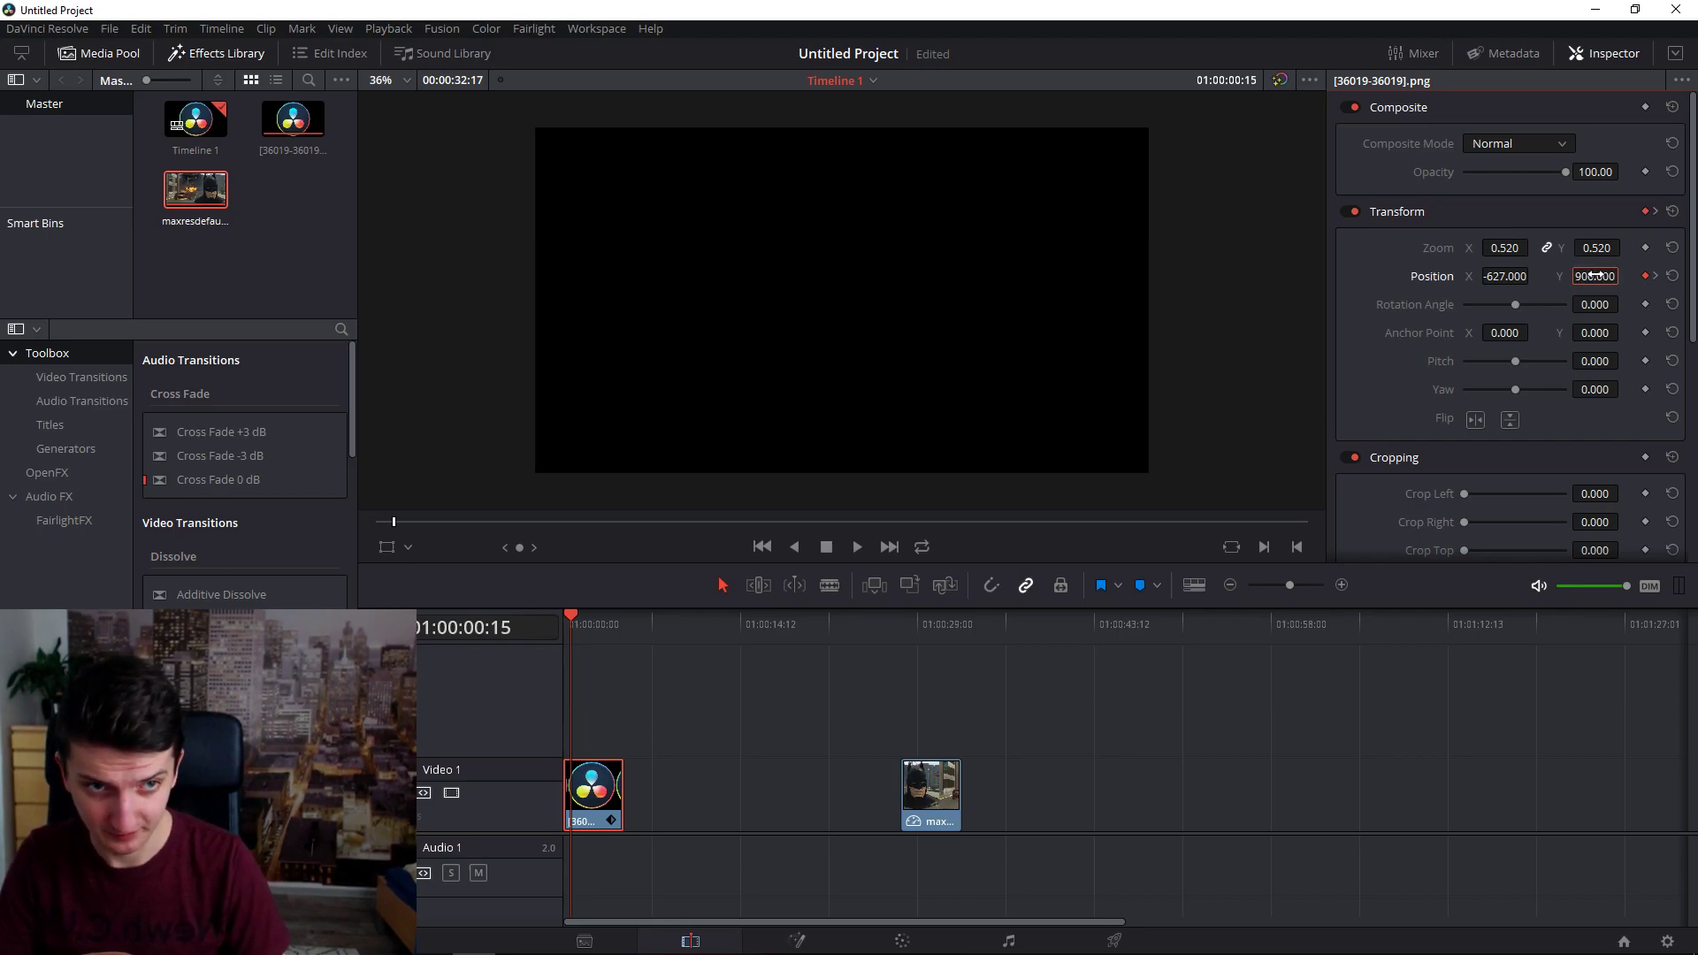
pyautogui.click(566, 628)
pyautogui.press('space')
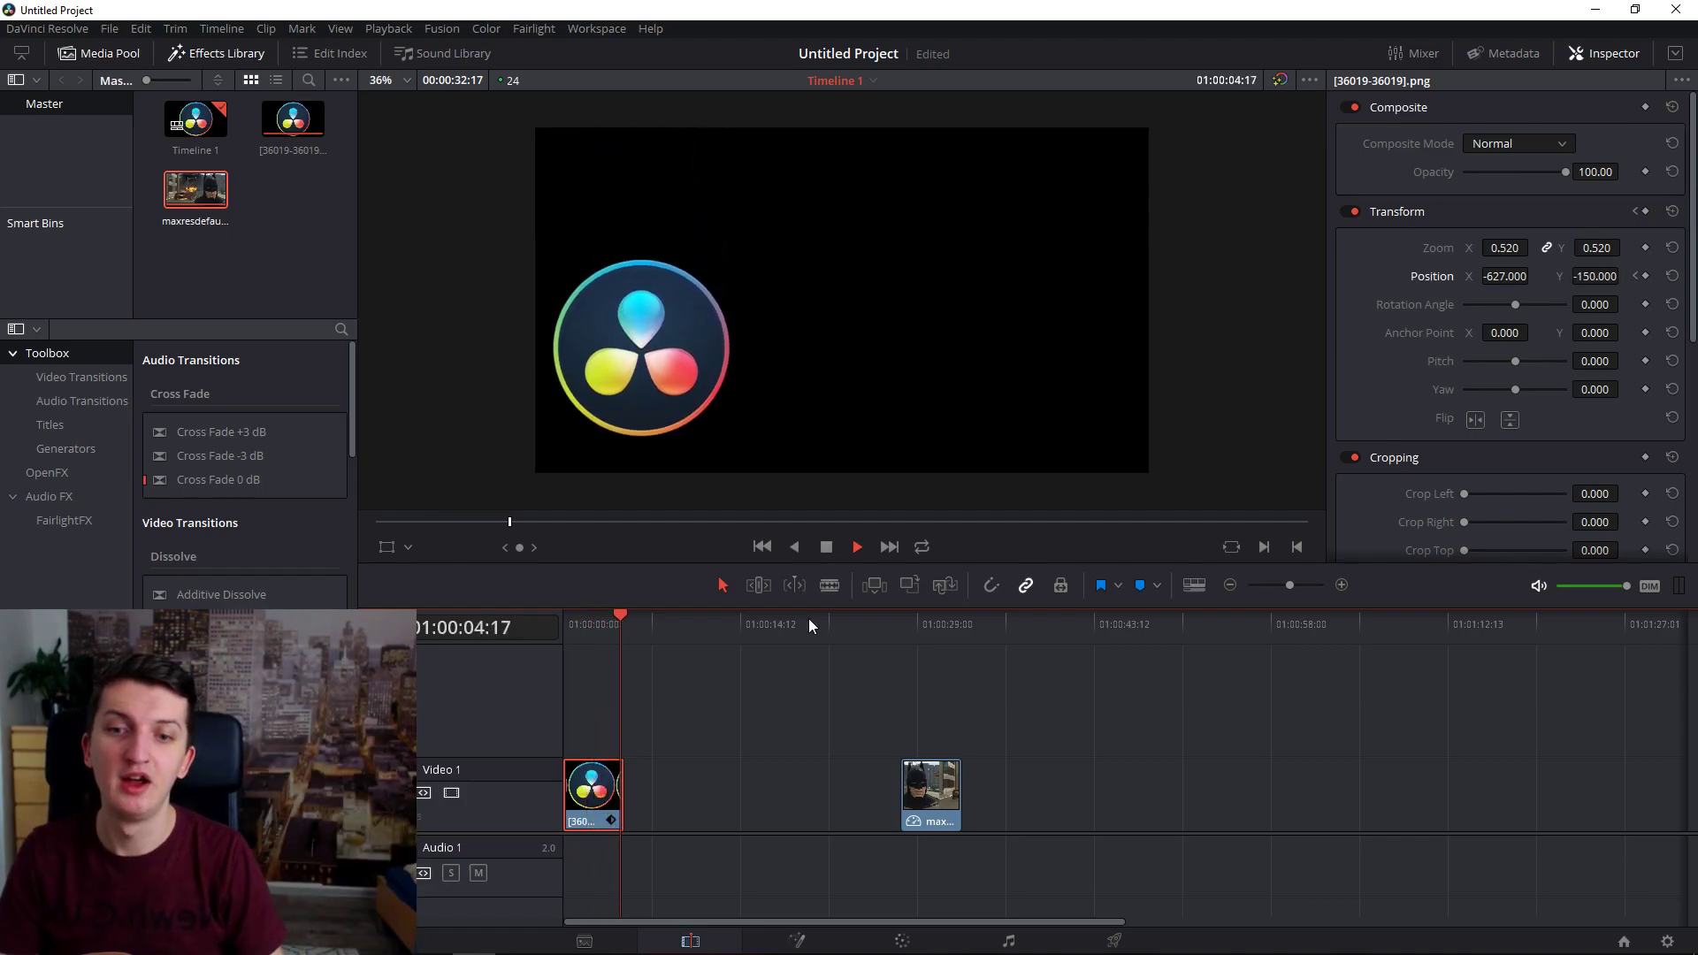
pyautogui.press('space')
pyautogui.click(574, 625)
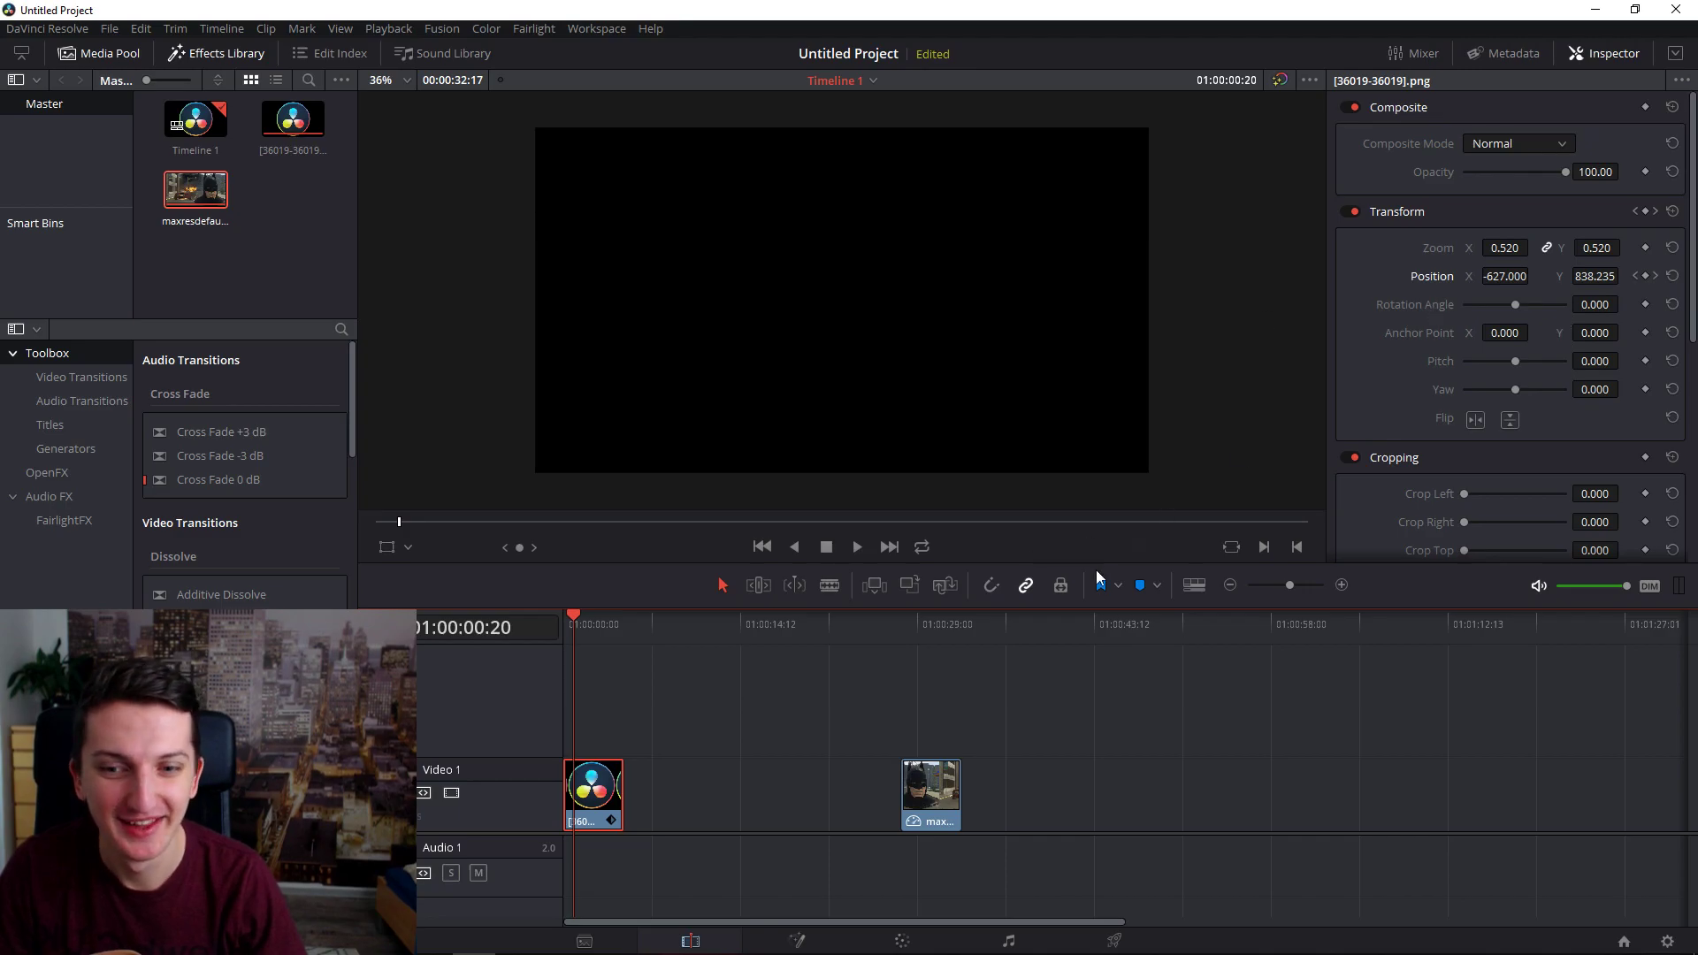
# Keyframe the logo's Rotation Angle at 360 at 01:00:04:13.
pyautogui.click(619, 629)
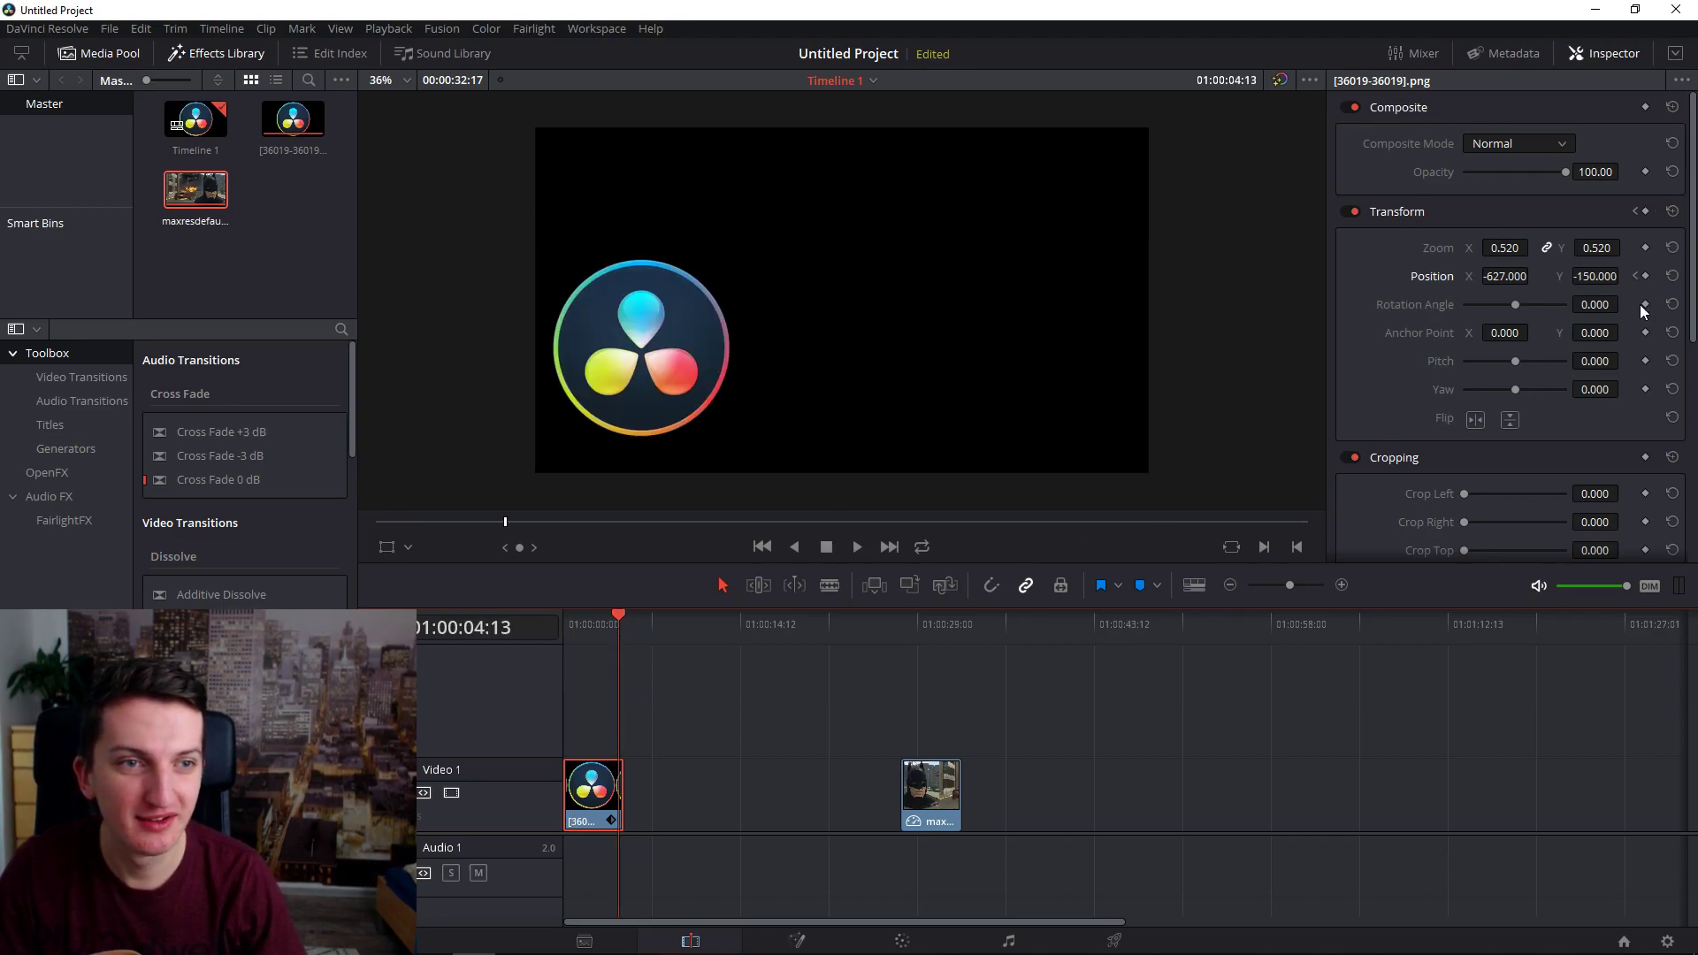
pyautogui.moveTo(1515, 308); pyautogui.dragTo(1579, 308)
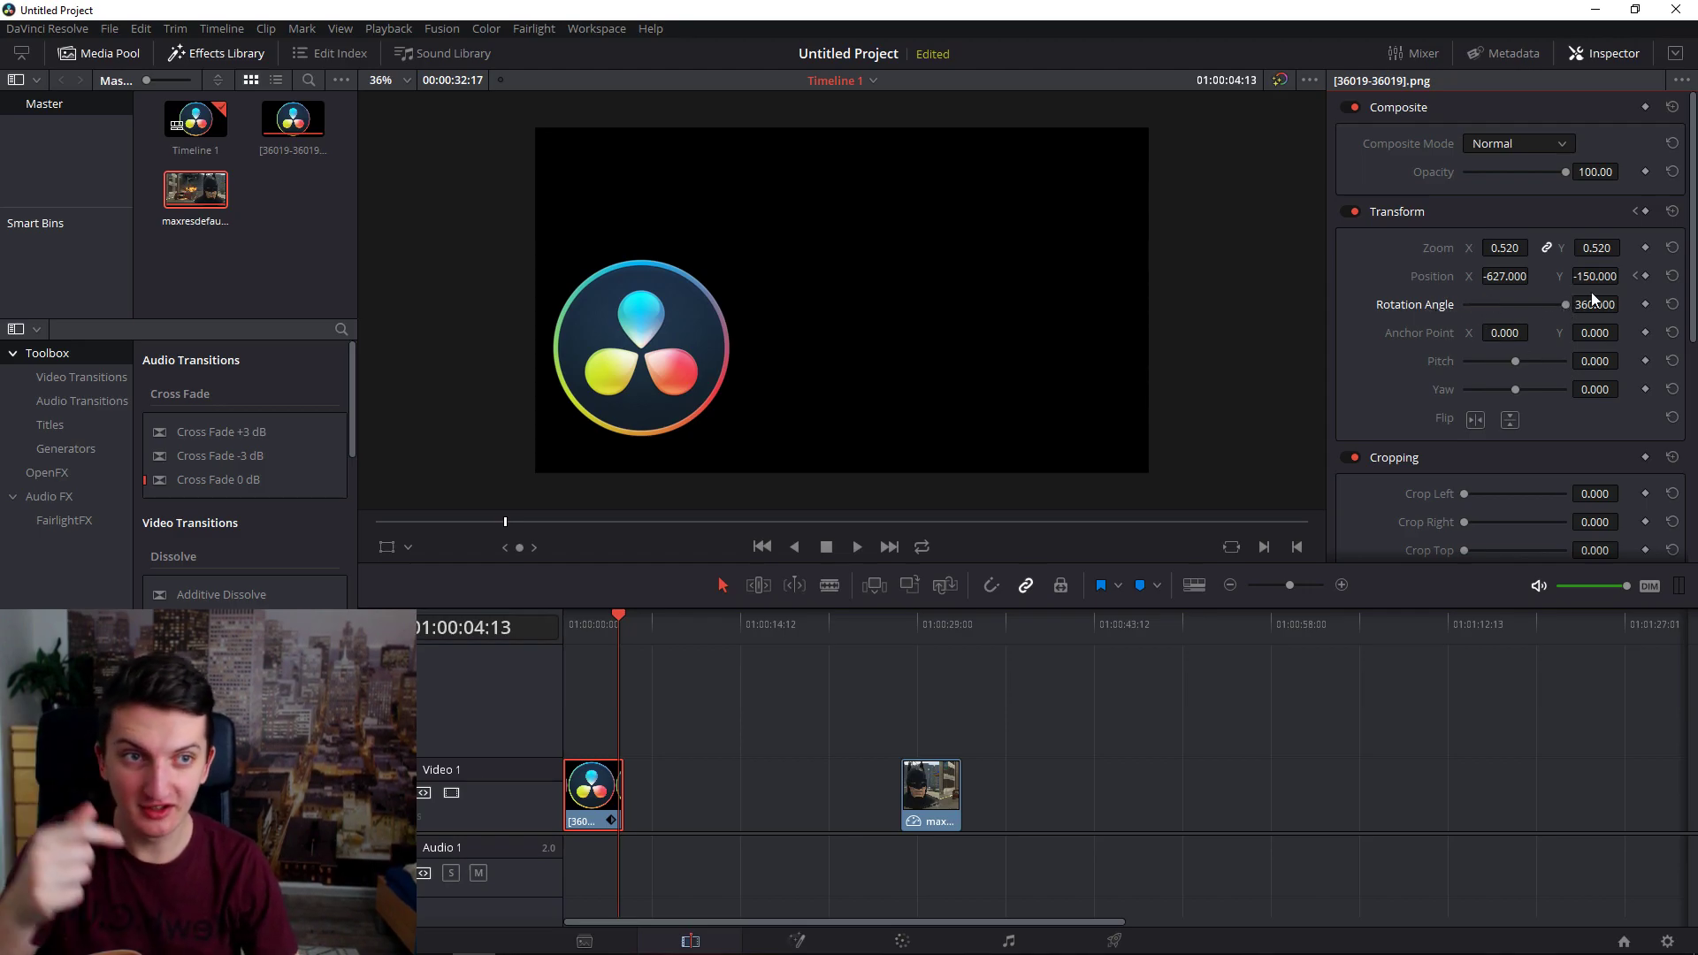
pyautogui.click(1645, 304)
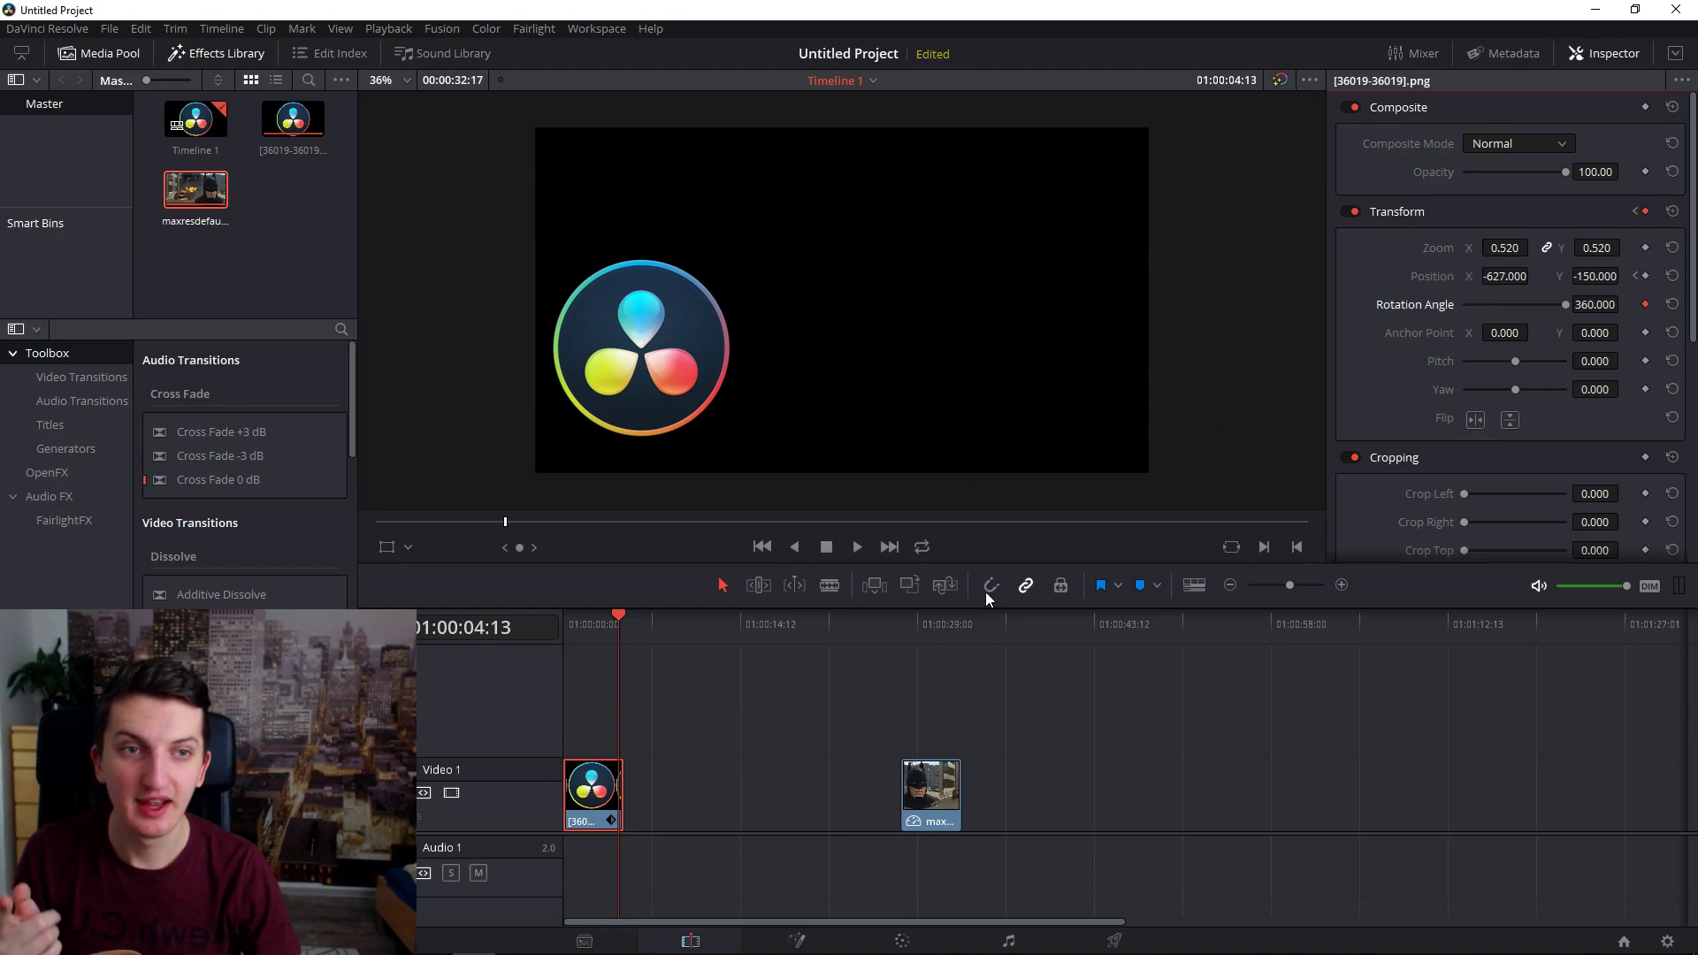
# Set the starting Rotation Angle to -360 and play back the spinning fly-in.
pyautogui.moveTo(620, 614); pyautogui.dragTo(571, 617)
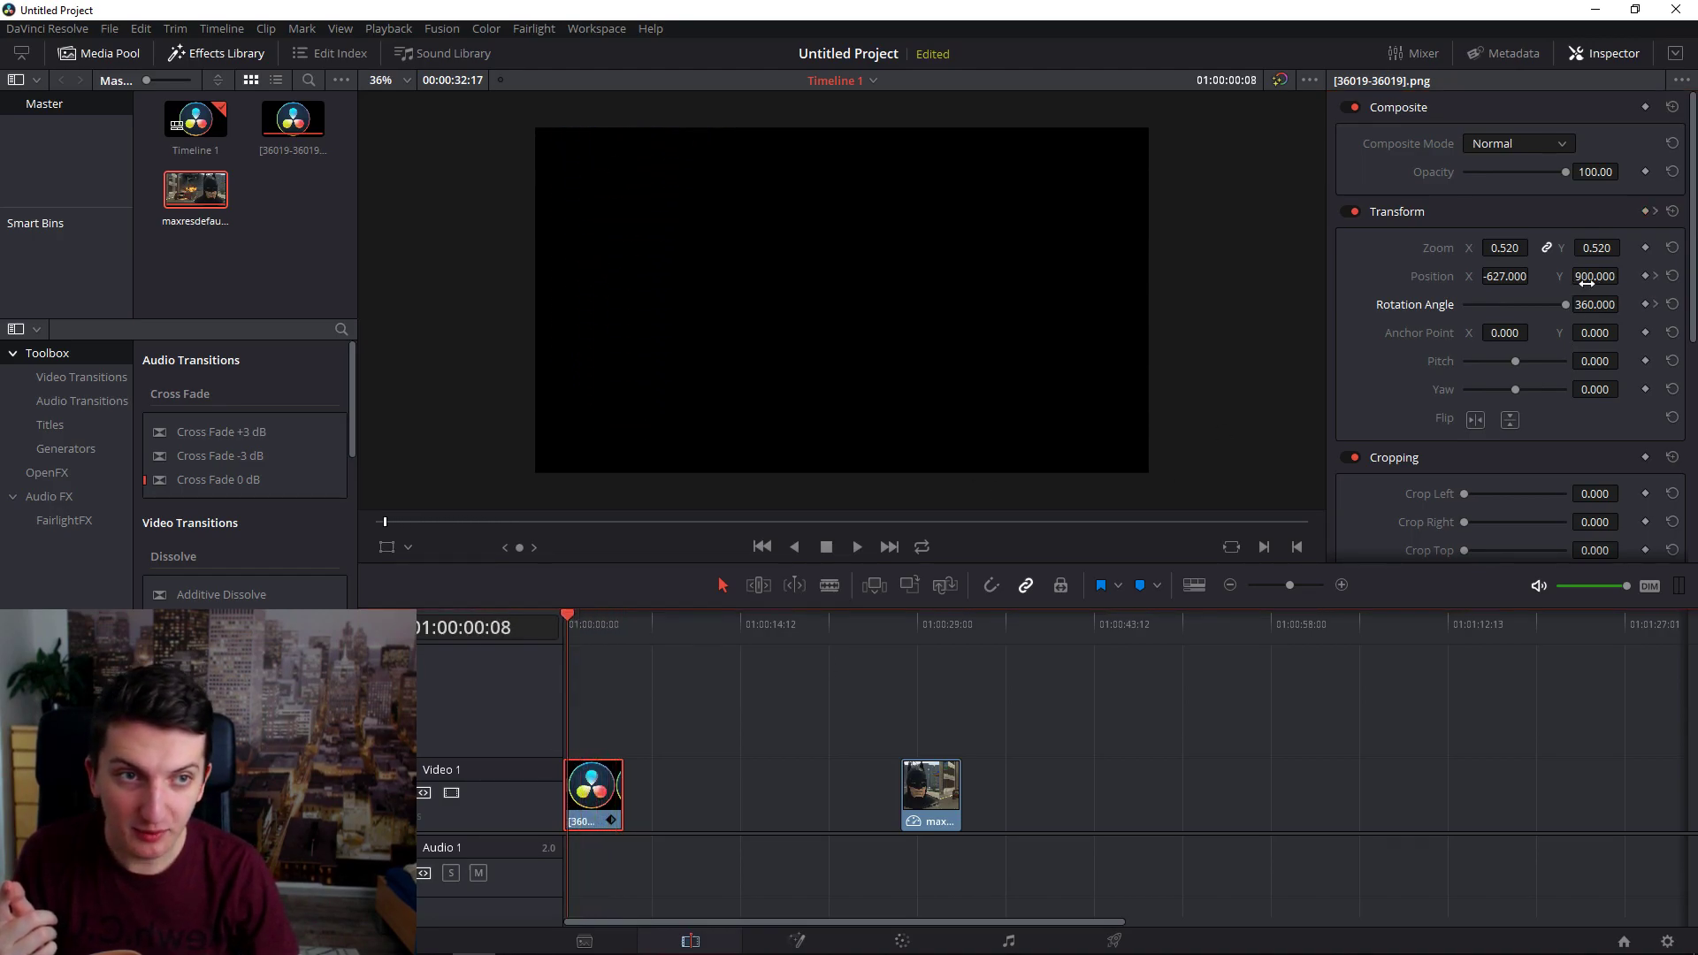
pyautogui.moveTo(1564, 306); pyautogui.dragTo(1372, 316)
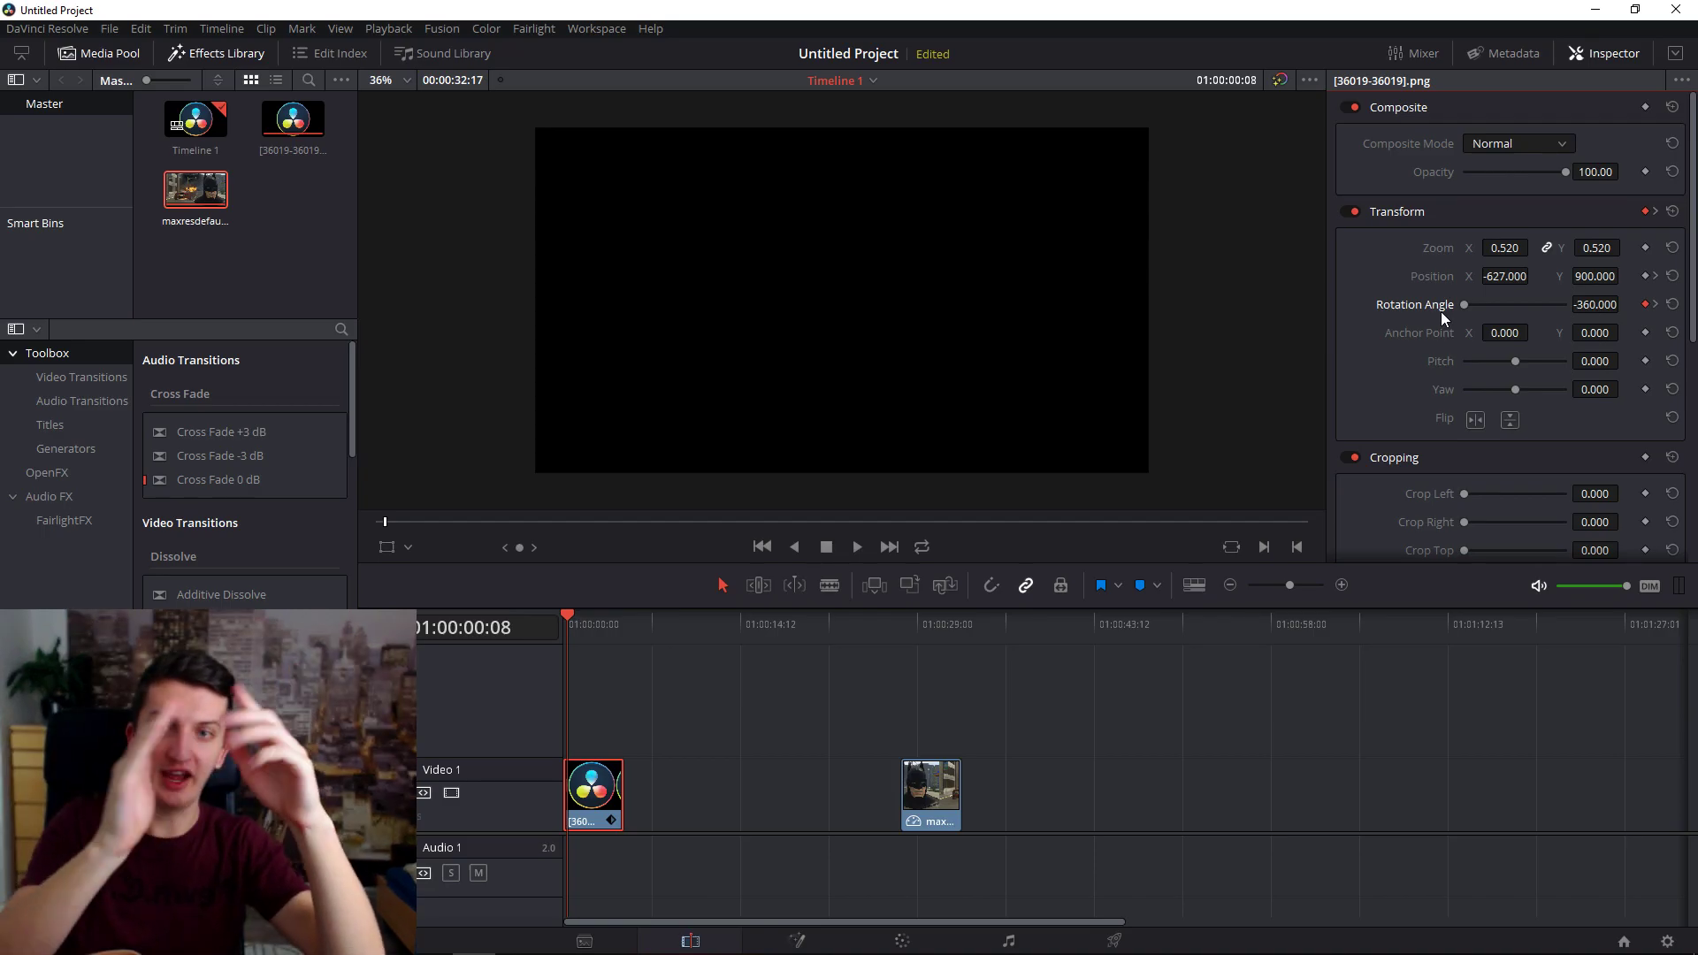
pyautogui.press('space')
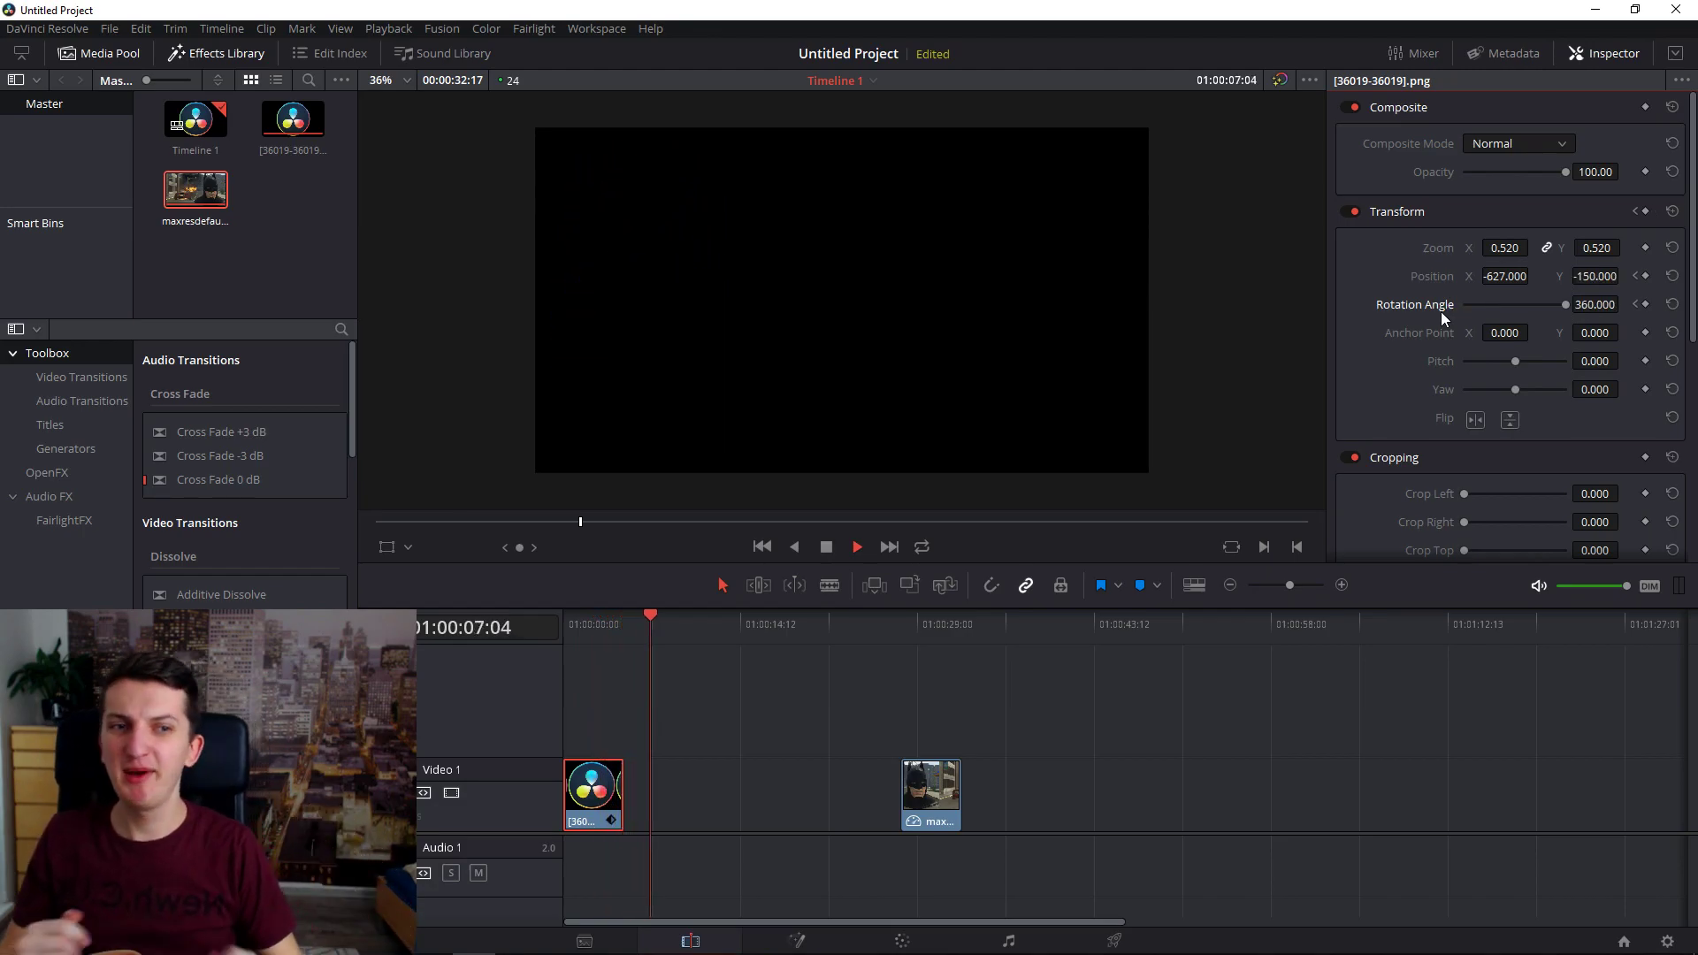
pyautogui.click(580, 635)
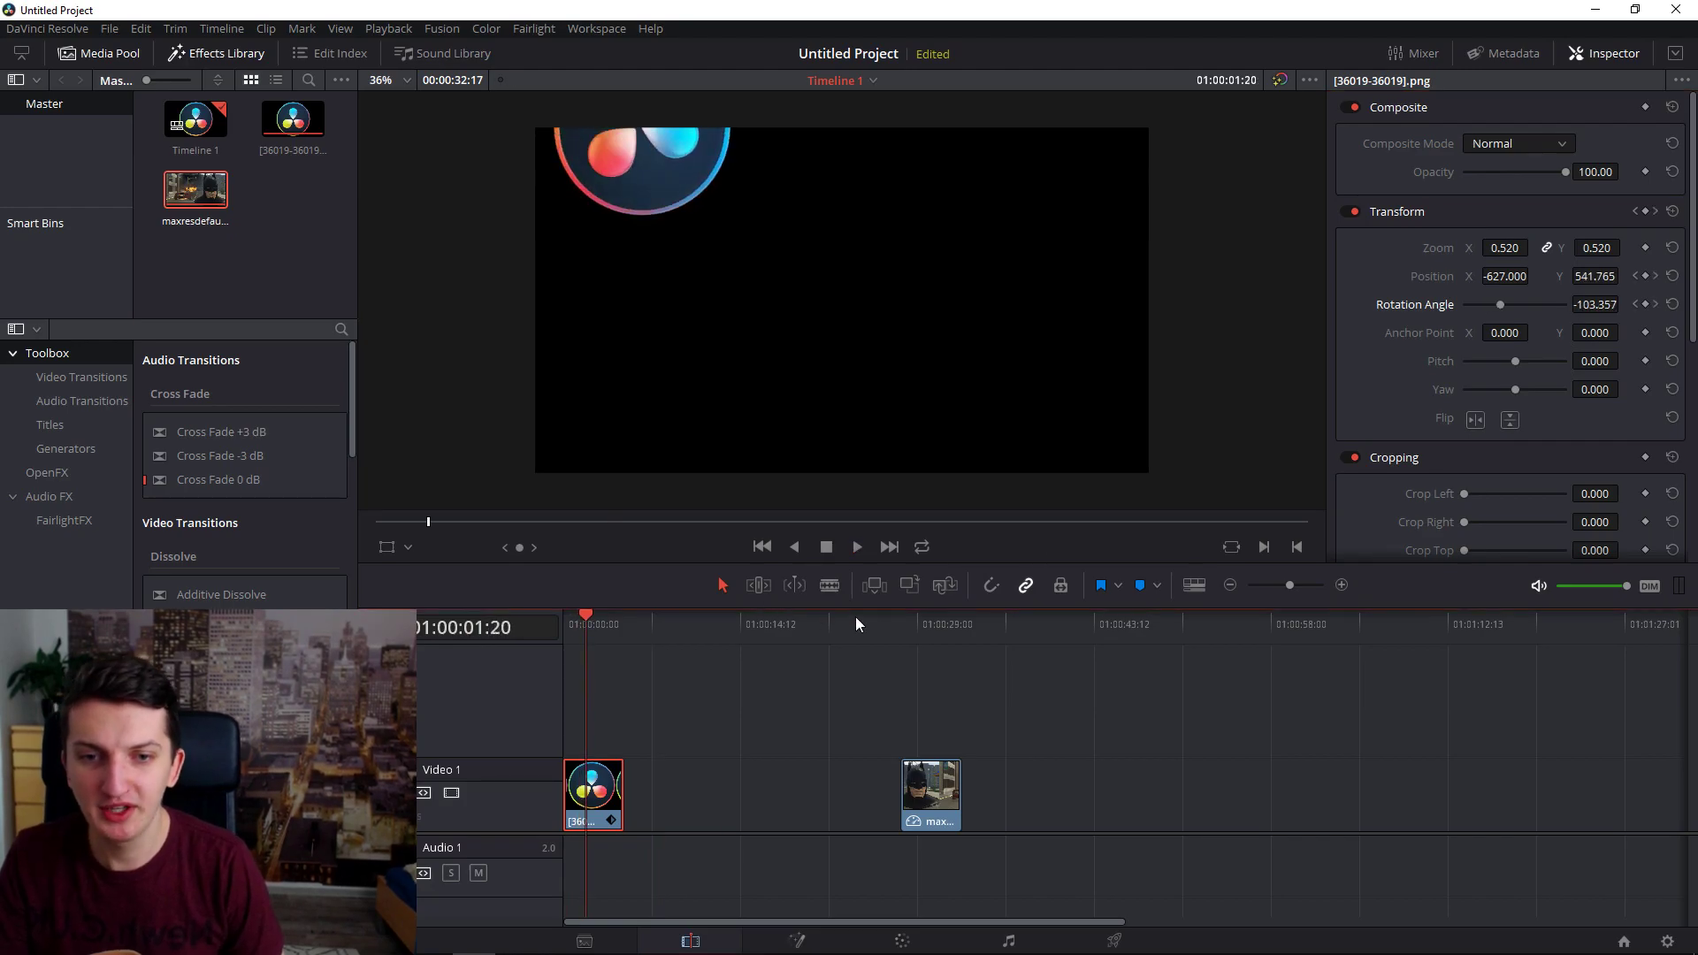
# Move to the Batman clip and apply a left crop of 934.933.
pyautogui.click(908, 624)
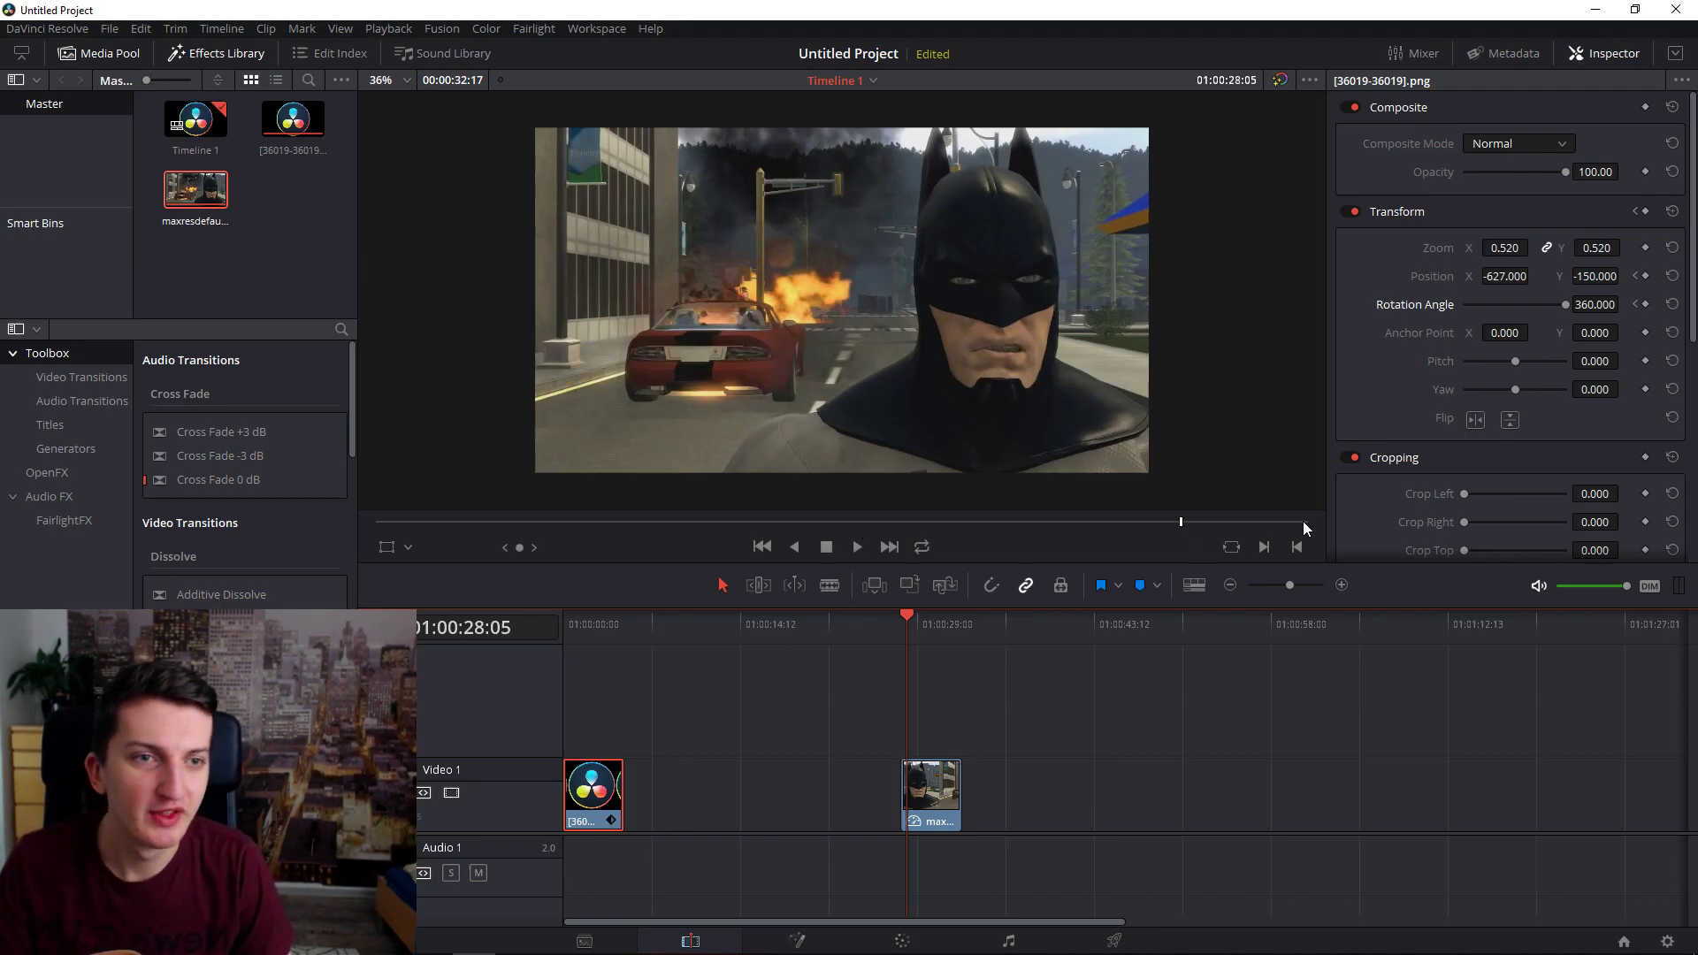
pyautogui.scroll(-3, 1498, 451)
pyautogui.scroll(3, 1409, 444)
pyautogui.scroll(-2, 1408, 444)
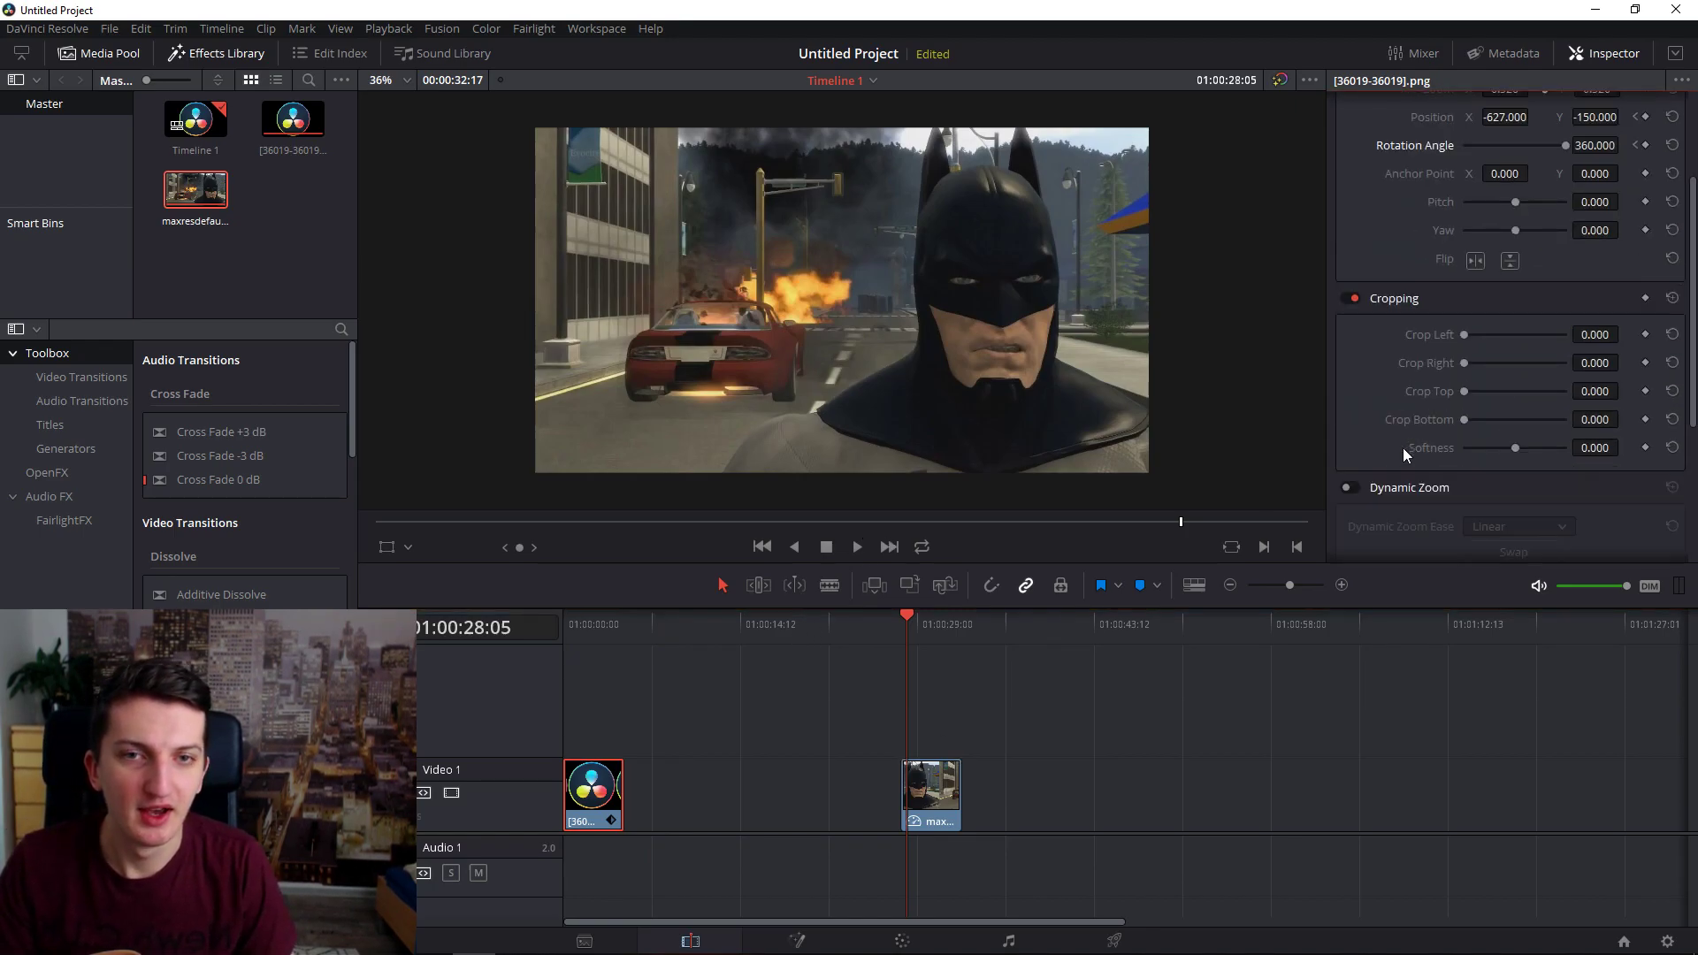
pyautogui.scroll(-2, 681, 398)
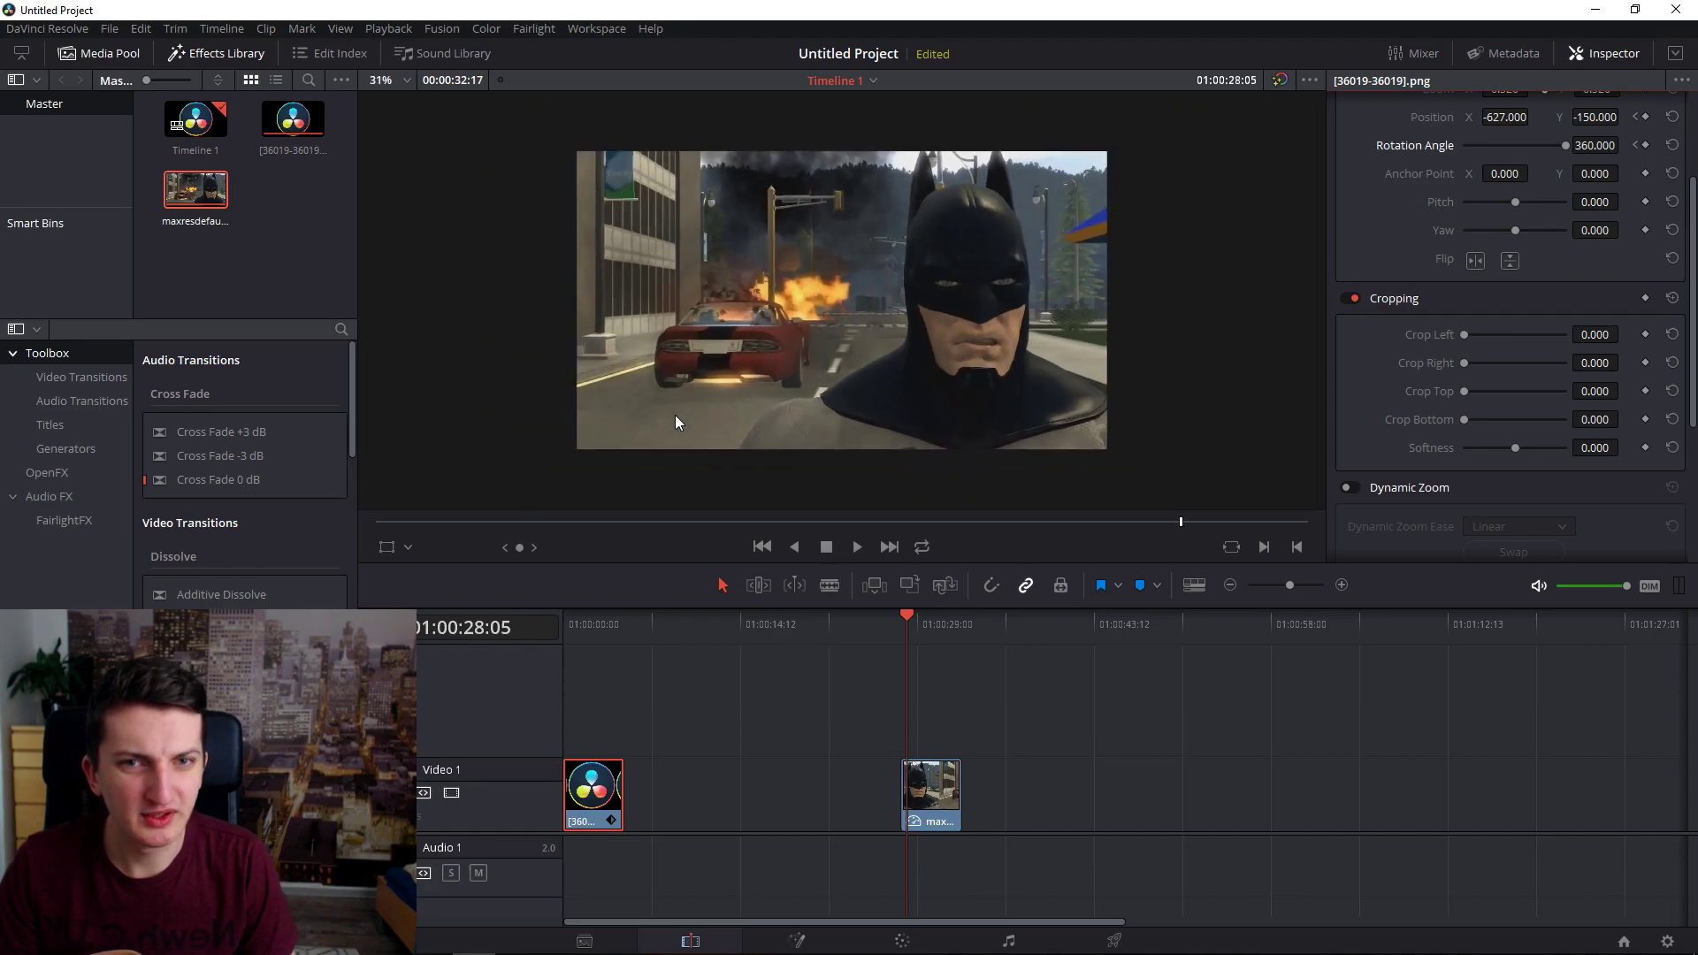
pyautogui.scroll(2, 675, 422)
pyautogui.scroll(-2, 1368, 418)
pyautogui.scroll(3, 1366, 417)
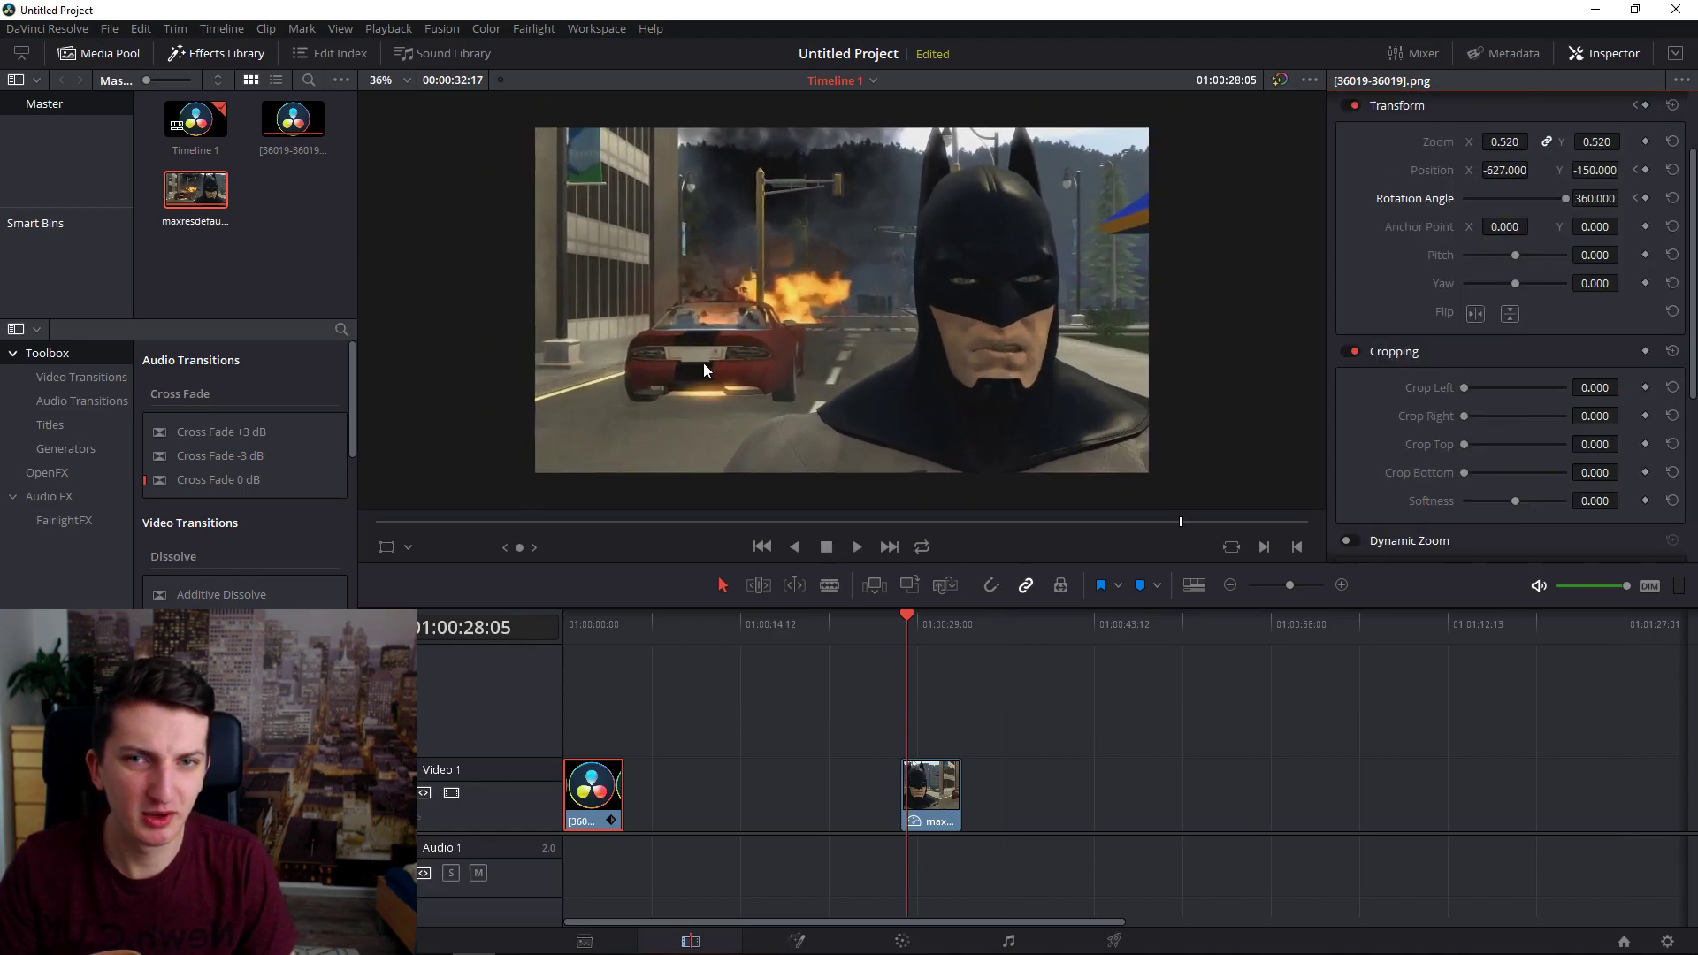
pyautogui.moveTo(1464, 388); pyautogui.dragTo(1418, 386)
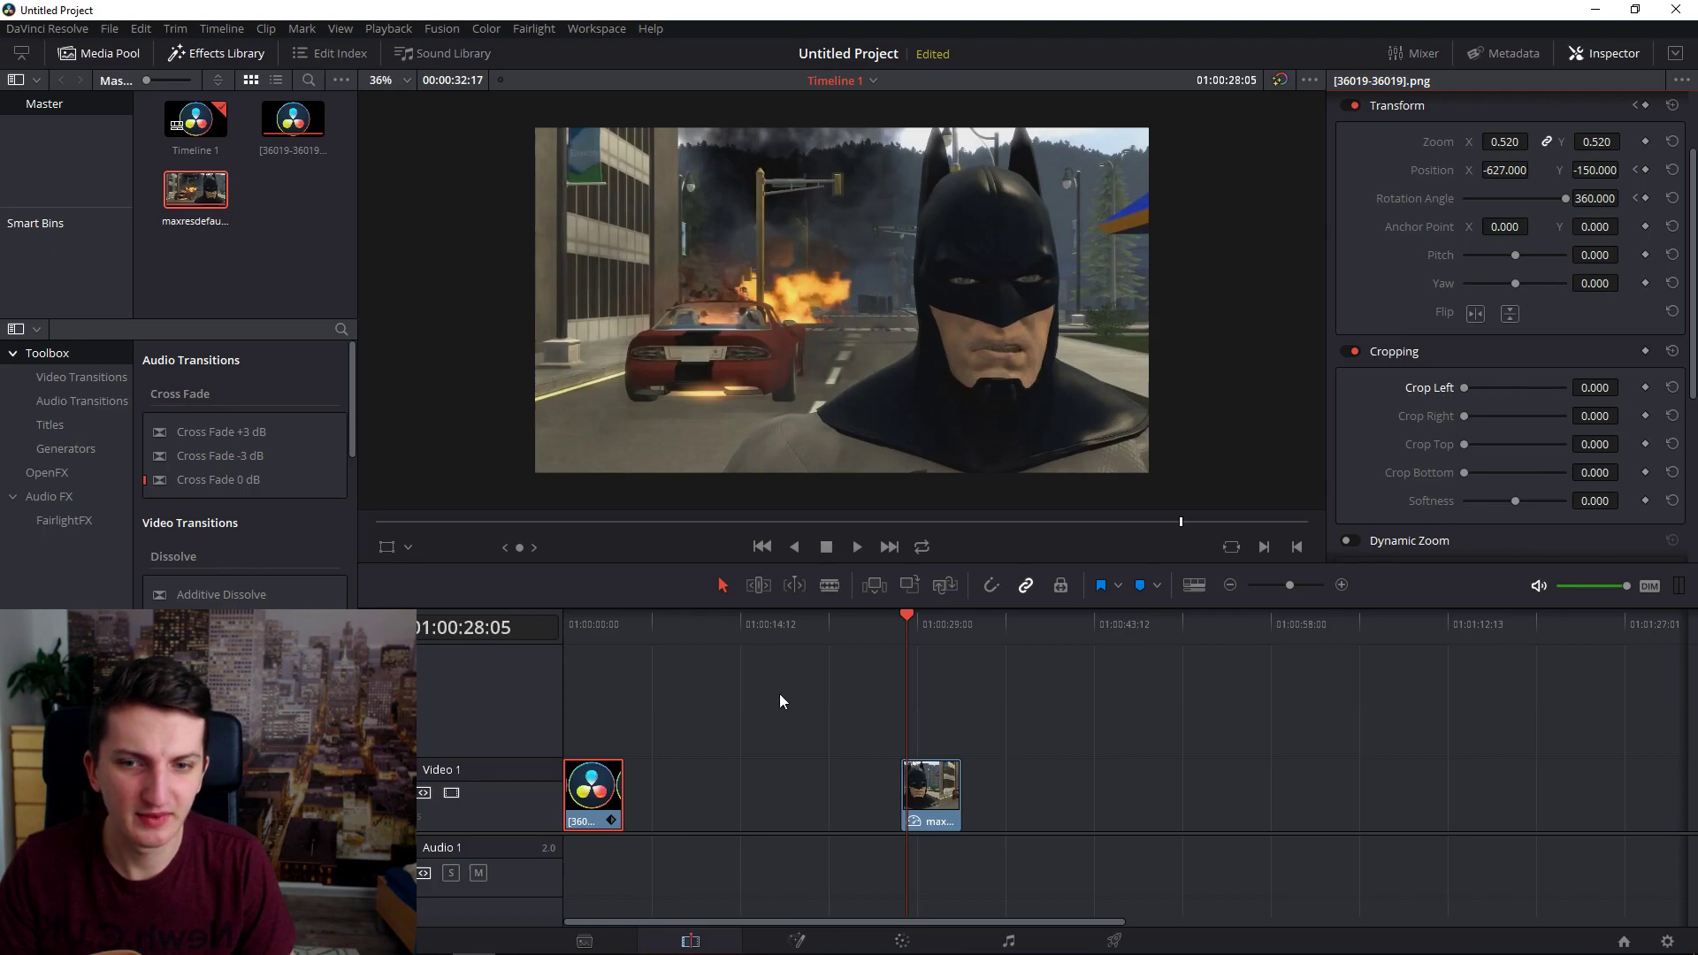
pyautogui.click(921, 790)
# Try a left crop on the Batman image, return it to 0, and lengthen the clip about 6 seconds.
pyautogui.moveTo(1464, 387); pyautogui.dragTo(1512, 391)
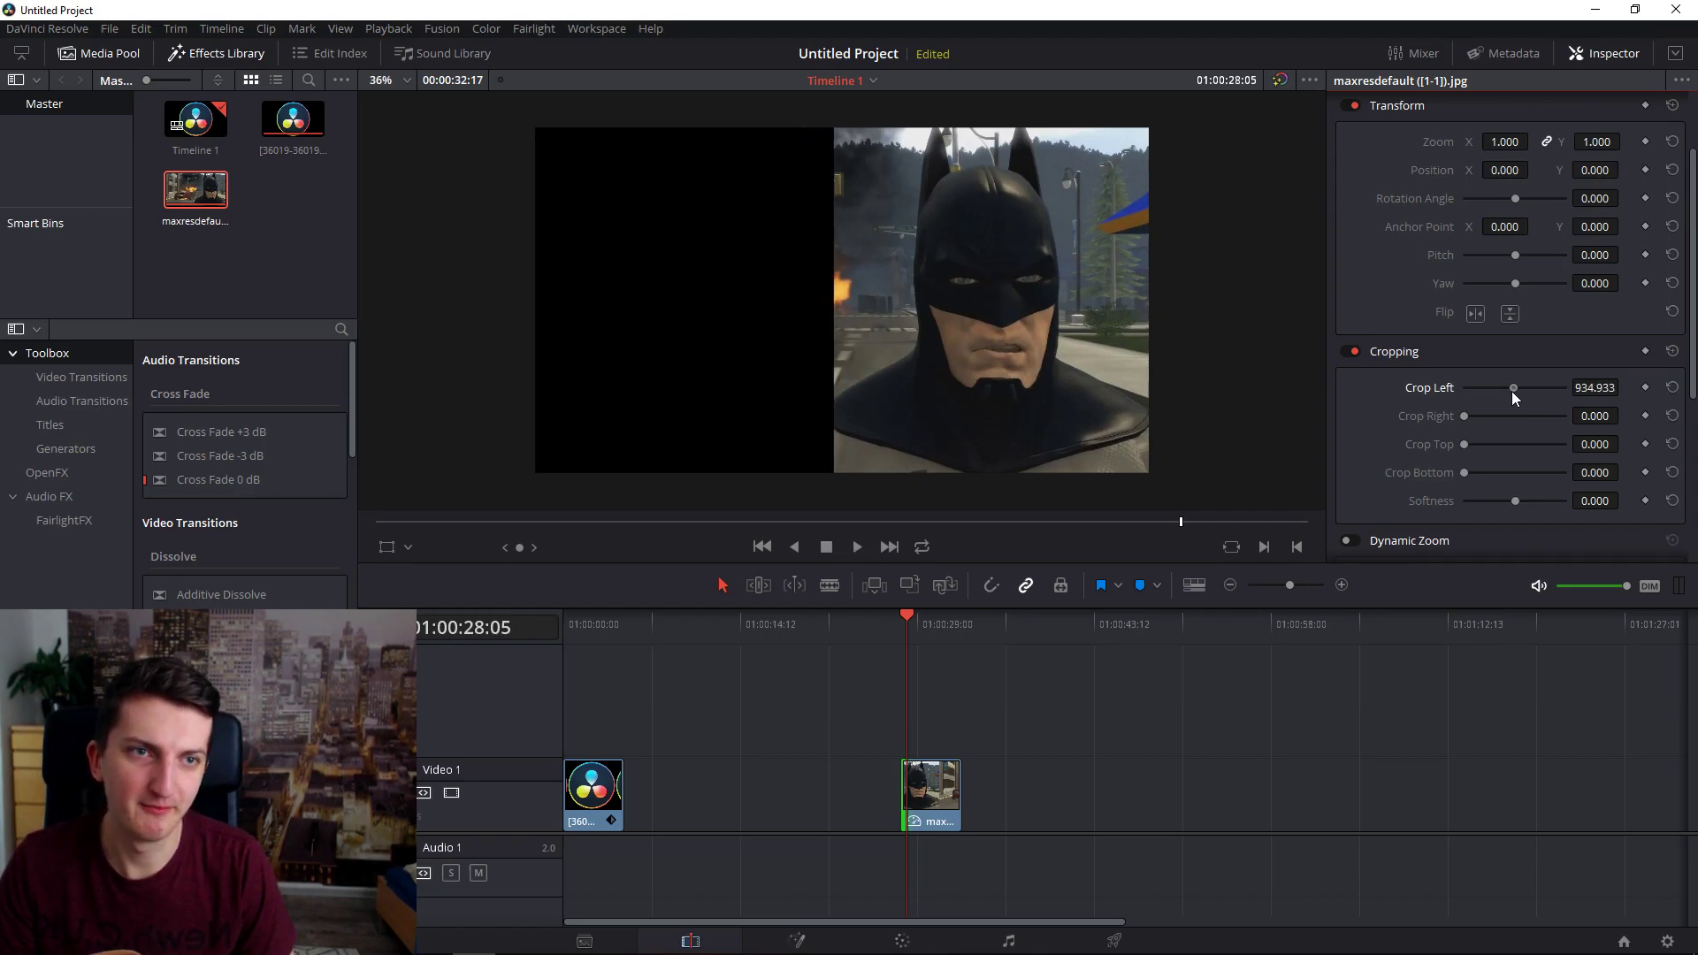
pyautogui.moveTo(1510, 391); pyautogui.dragTo(1447, 396)
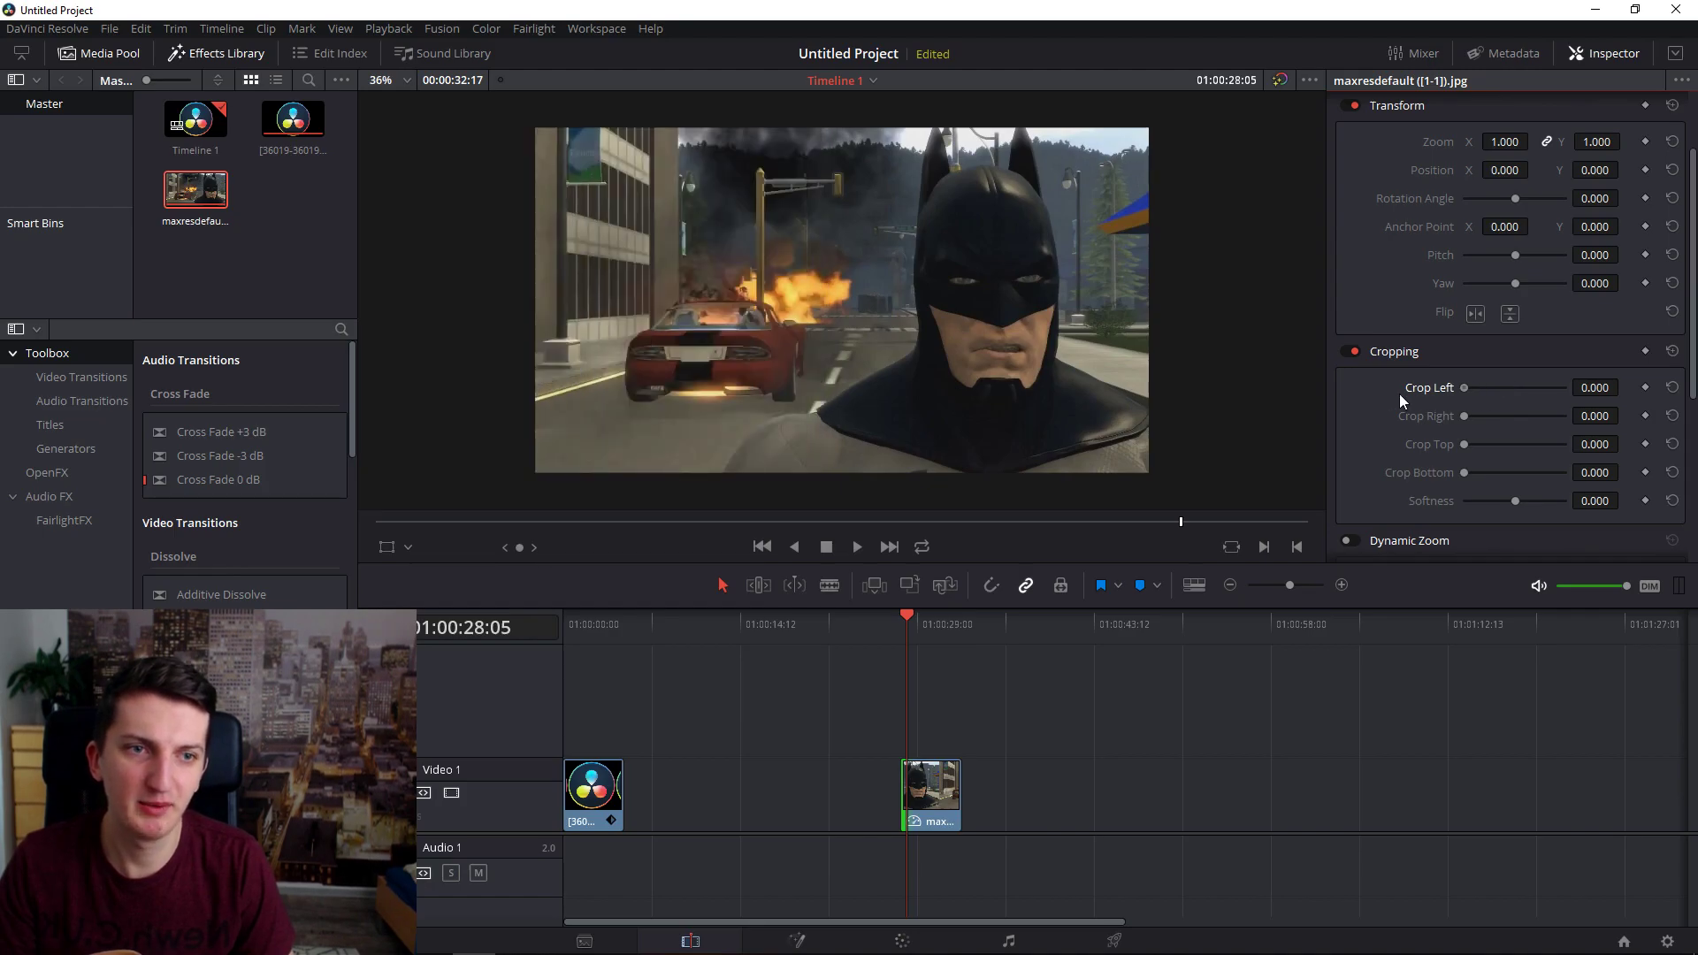
pyautogui.scroll(-3, 1364, 431)
pyautogui.scroll(4, 1339, 411)
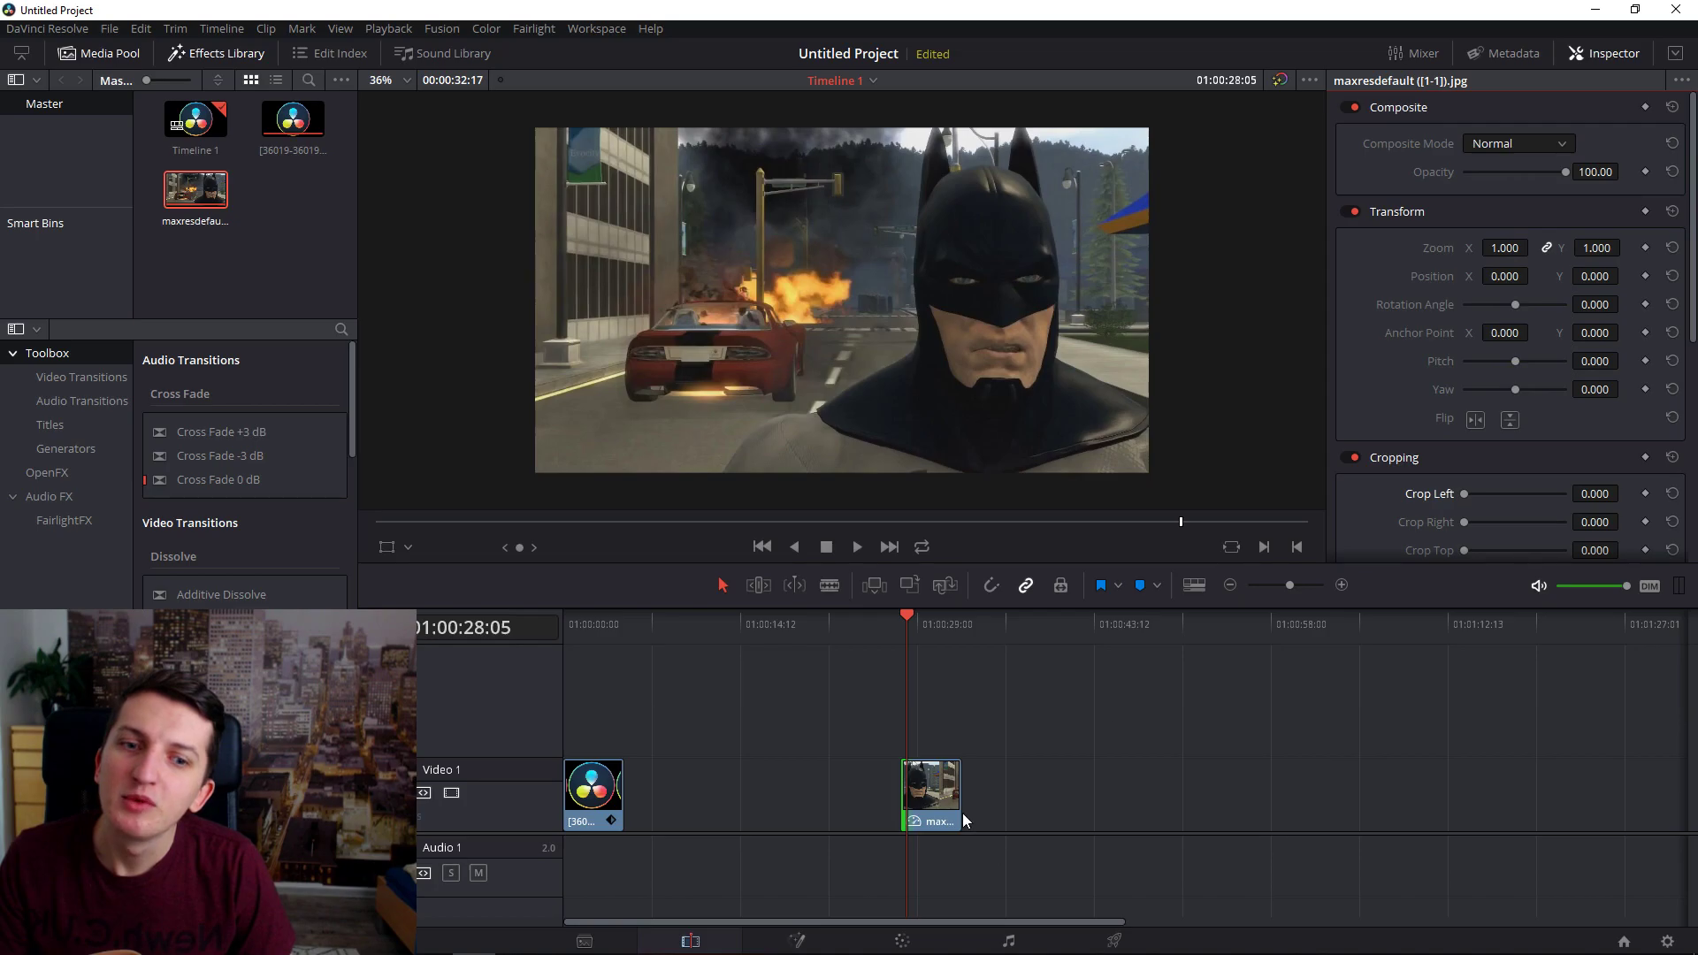
pyautogui.moveTo(960, 787); pyautogui.dragTo(1079, 785)
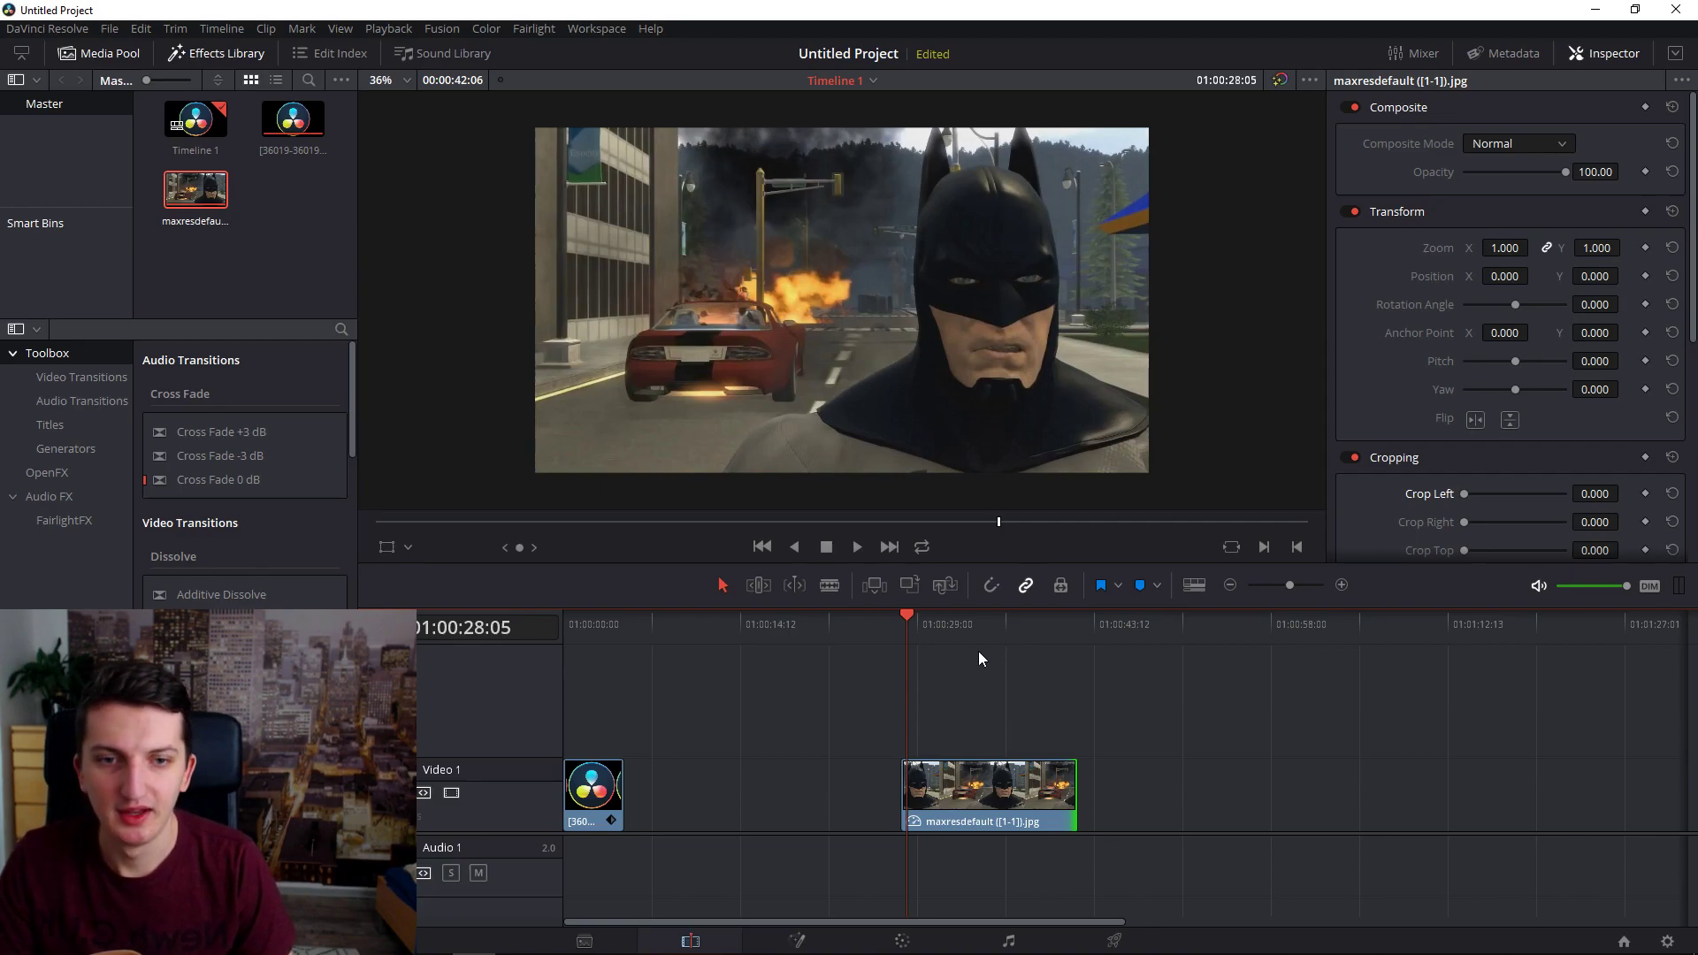
# Scrub through the lengthened Batman clip and drag Crop Left inward.
pyautogui.moveTo(979, 630)
pyautogui.mouseDown()
pyautogui.moveTo(916, 635)
pyautogui.moveTo(969, 625)
pyautogui.mouseUp()
pyautogui.scroll(-4, 1533, 457)
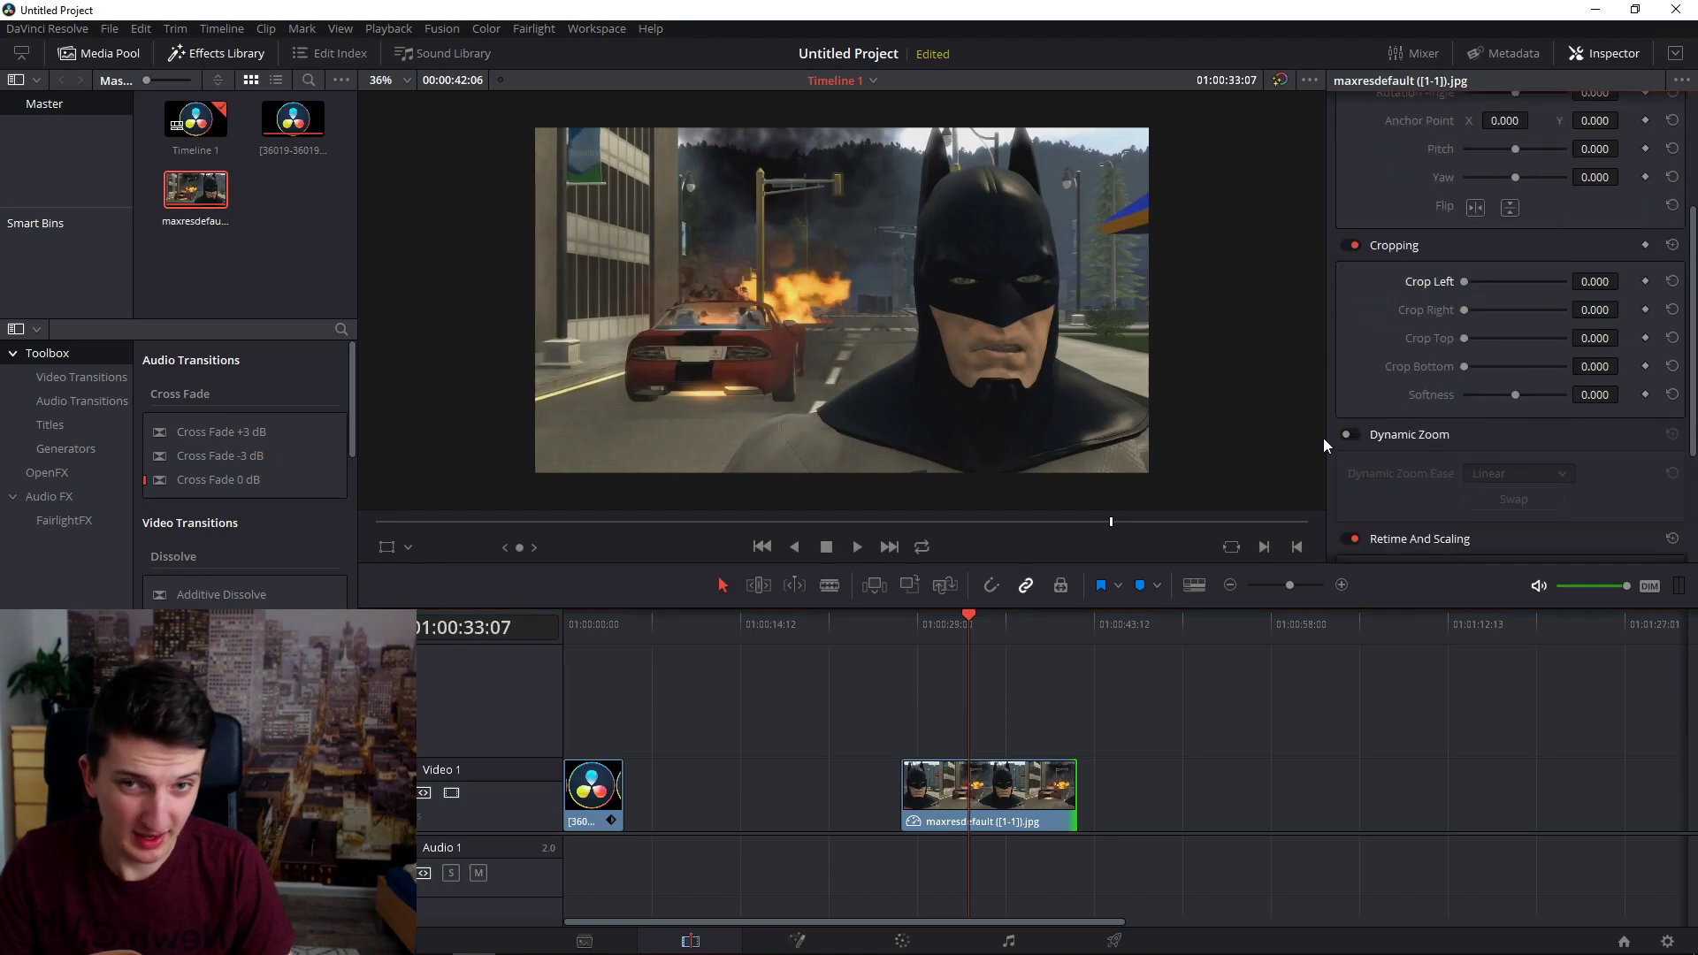
pyautogui.press('Right')
pyautogui.press('Right')
pyautogui.press('Right')
pyautogui.press('Right')
pyautogui.press('Right')
pyautogui.scroll(-1, 1488, 385)
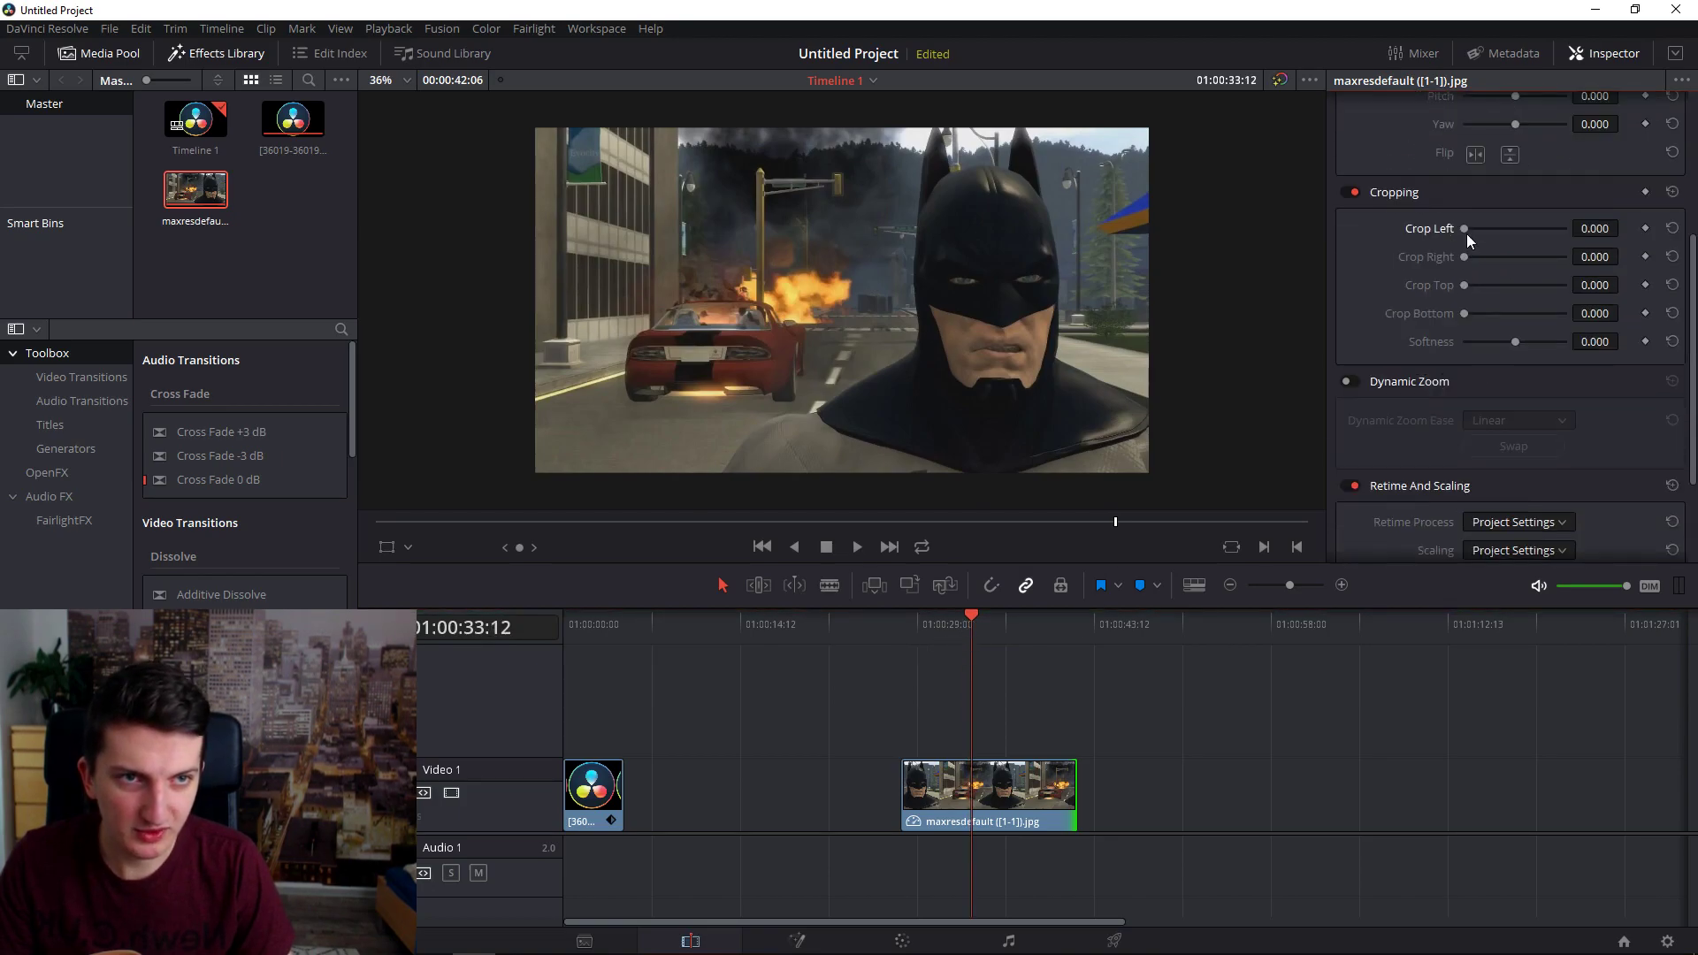
pyautogui.moveTo(1467, 234); pyautogui.dragTo(1510, 234)
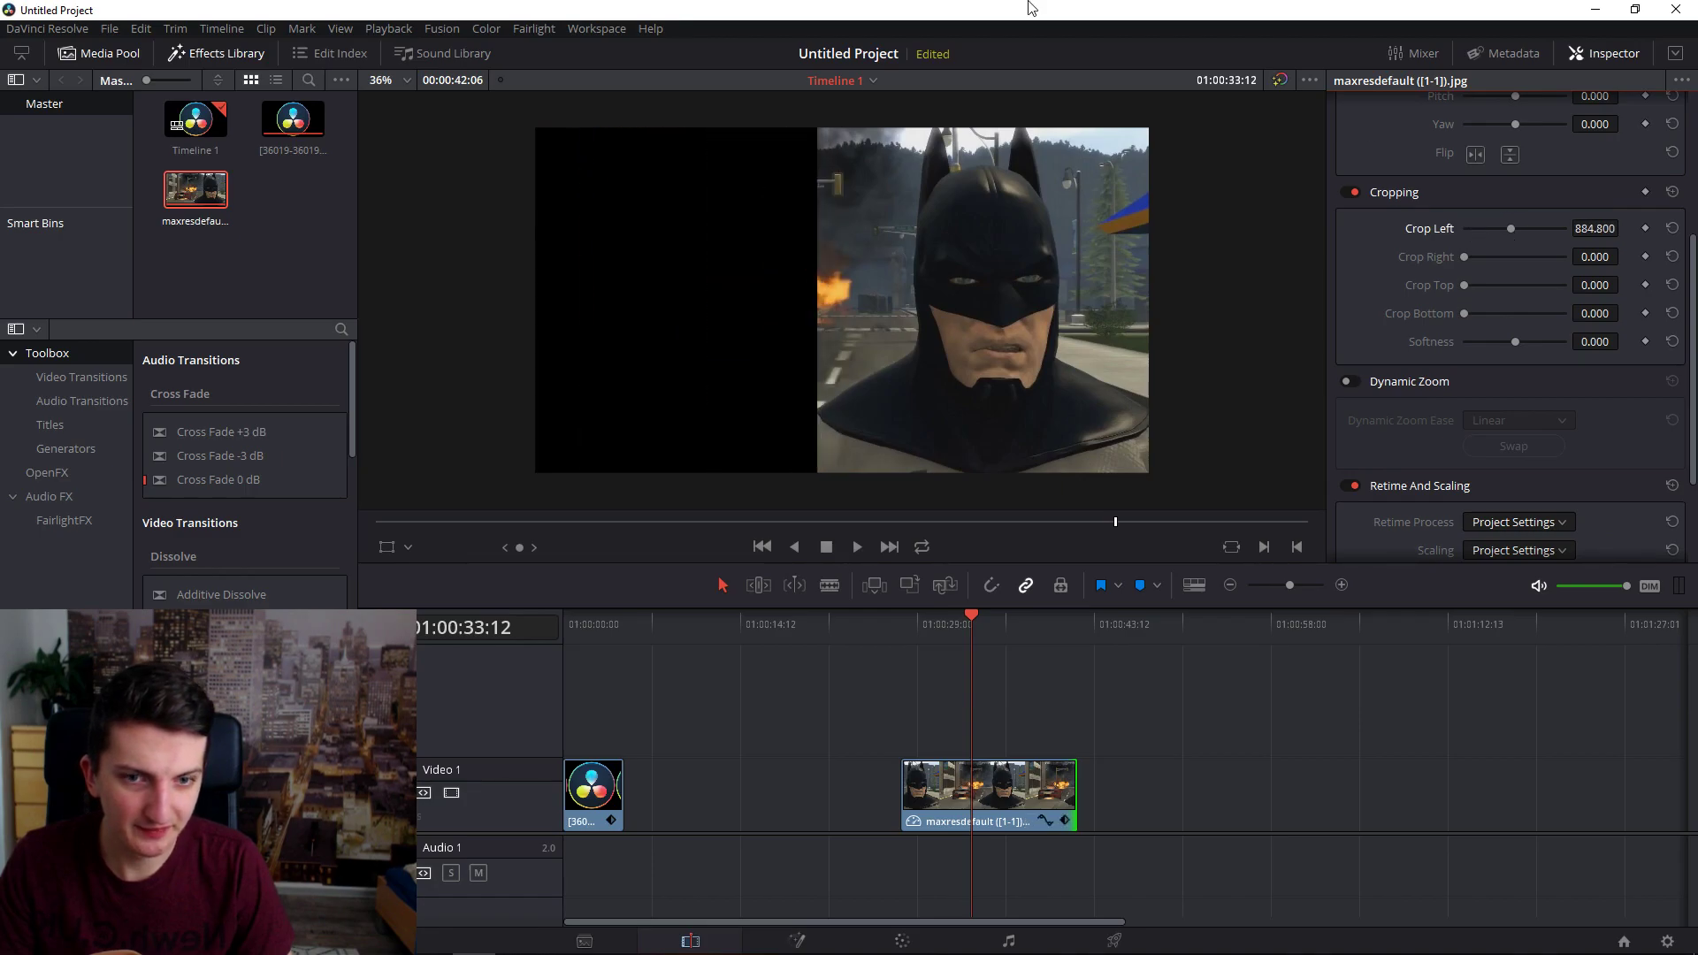
# Reset Crop Left to 0 and park the playhead at 01:00:34:05.
pyautogui.click(911, 622)
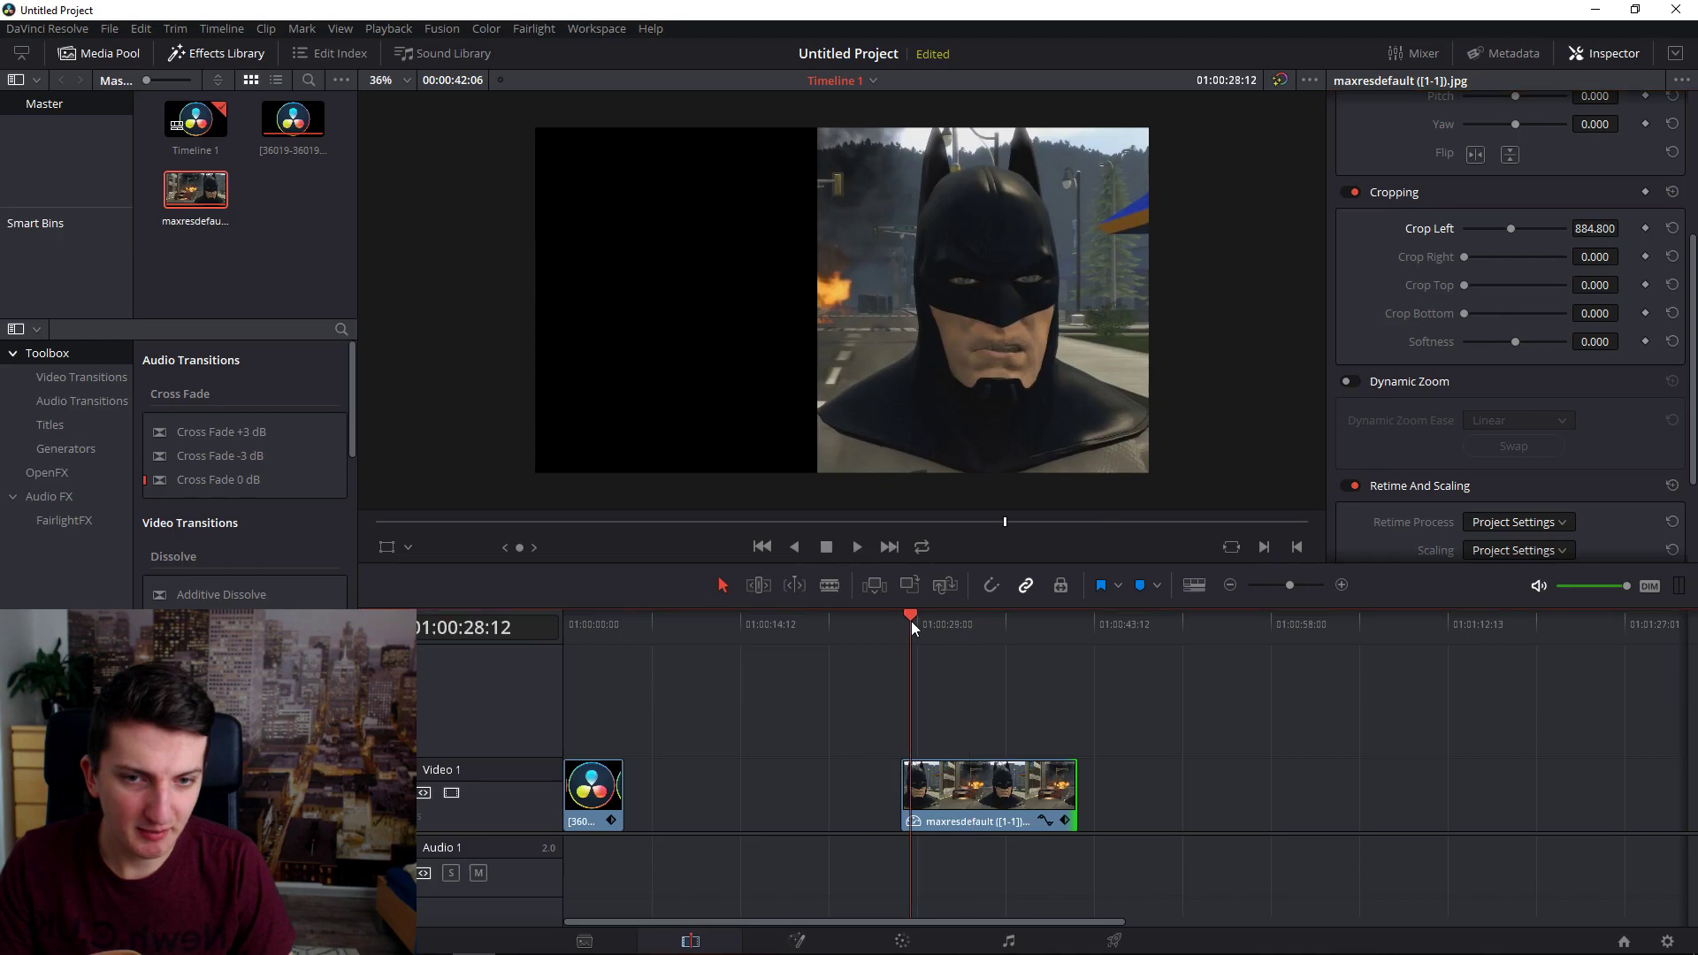
pyautogui.click(971, 622)
pyautogui.click(1671, 228)
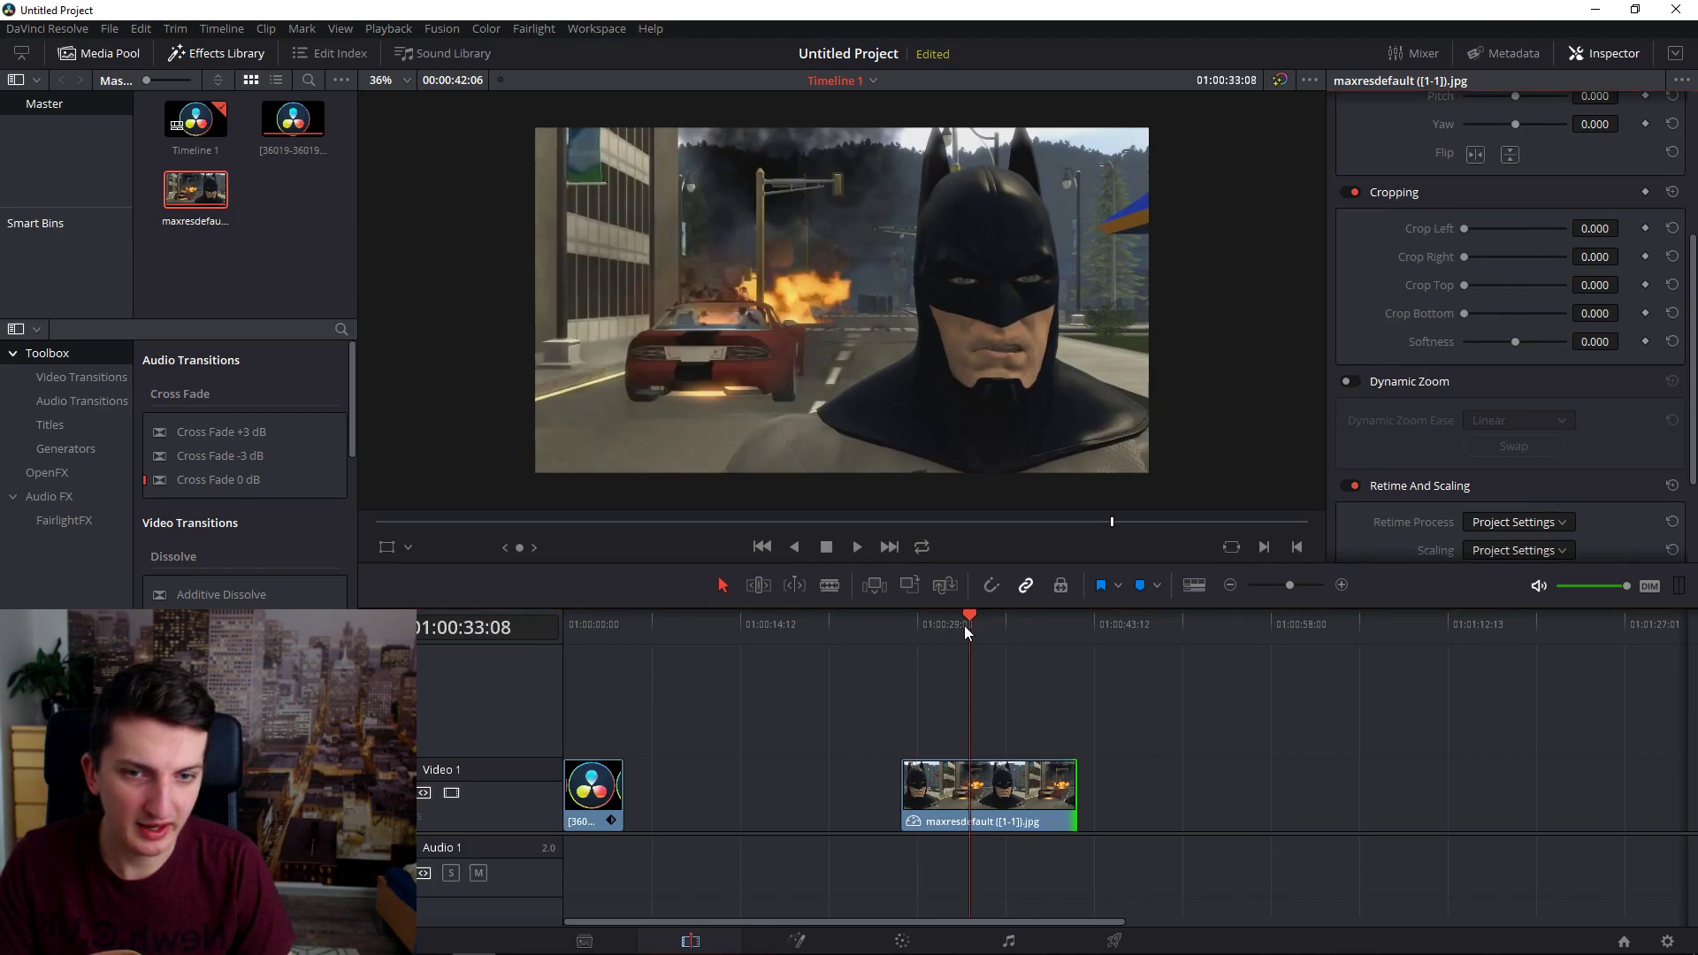
pyautogui.click(974, 627)
pyautogui.click(980, 633)
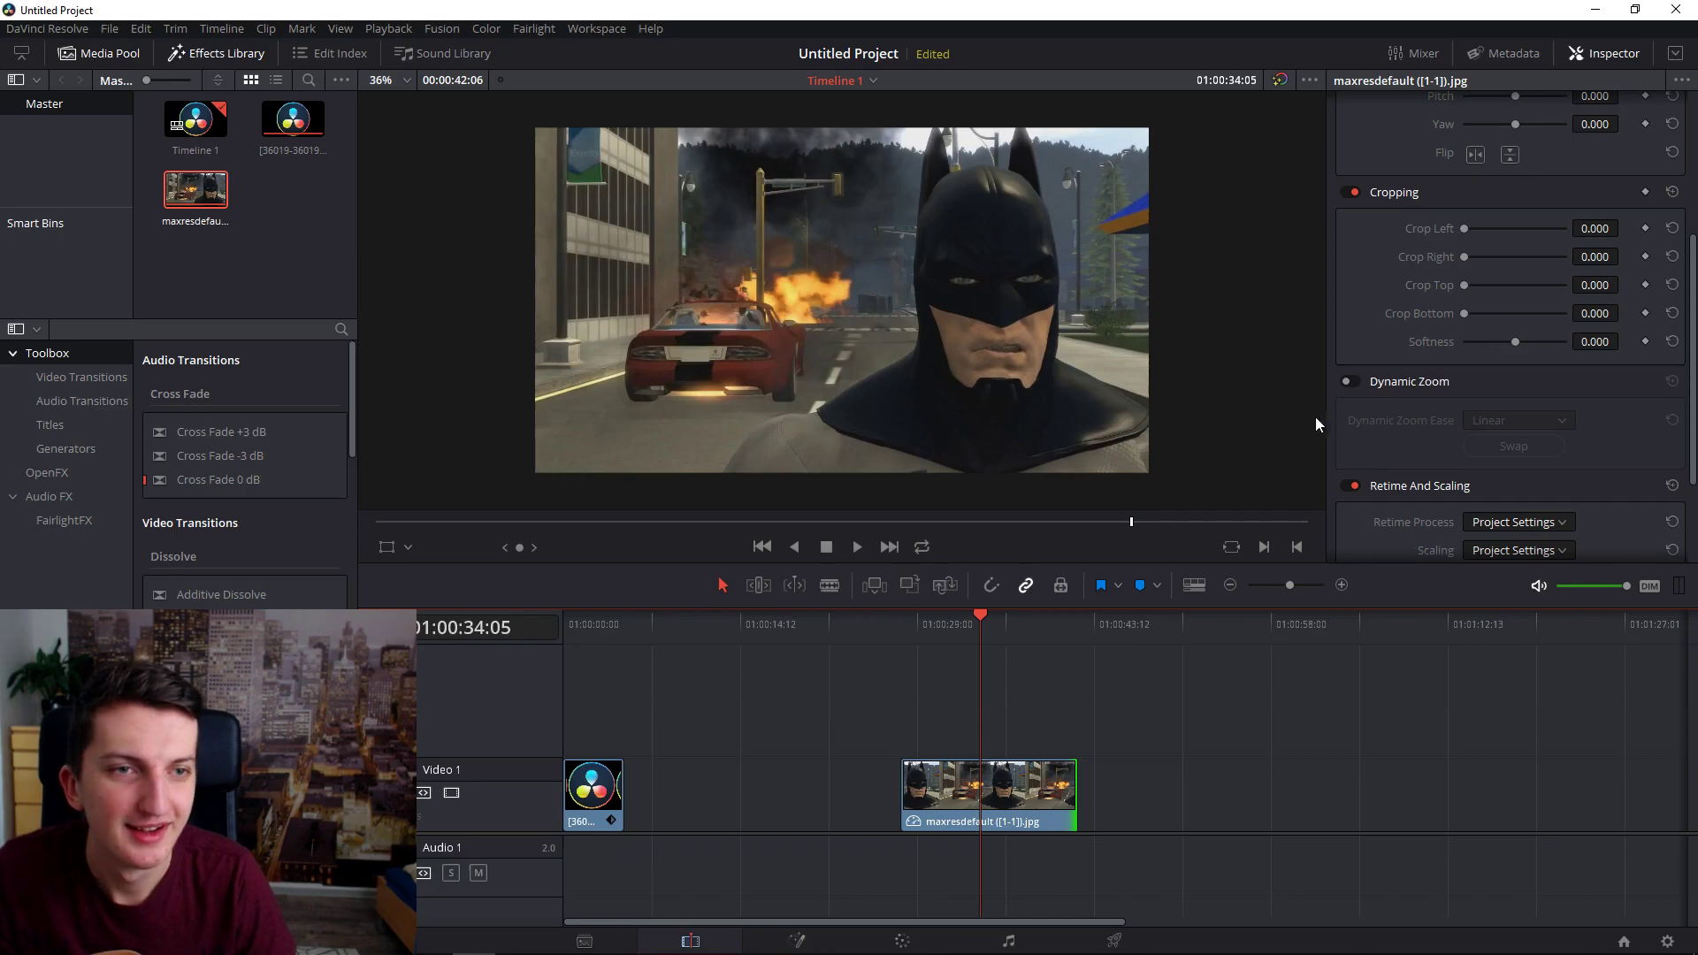
# Keyframe Crop Left at 968.356 at 01:00:34:05 and at 0 at 01:00:28:12.
pyautogui.click(1645, 228)
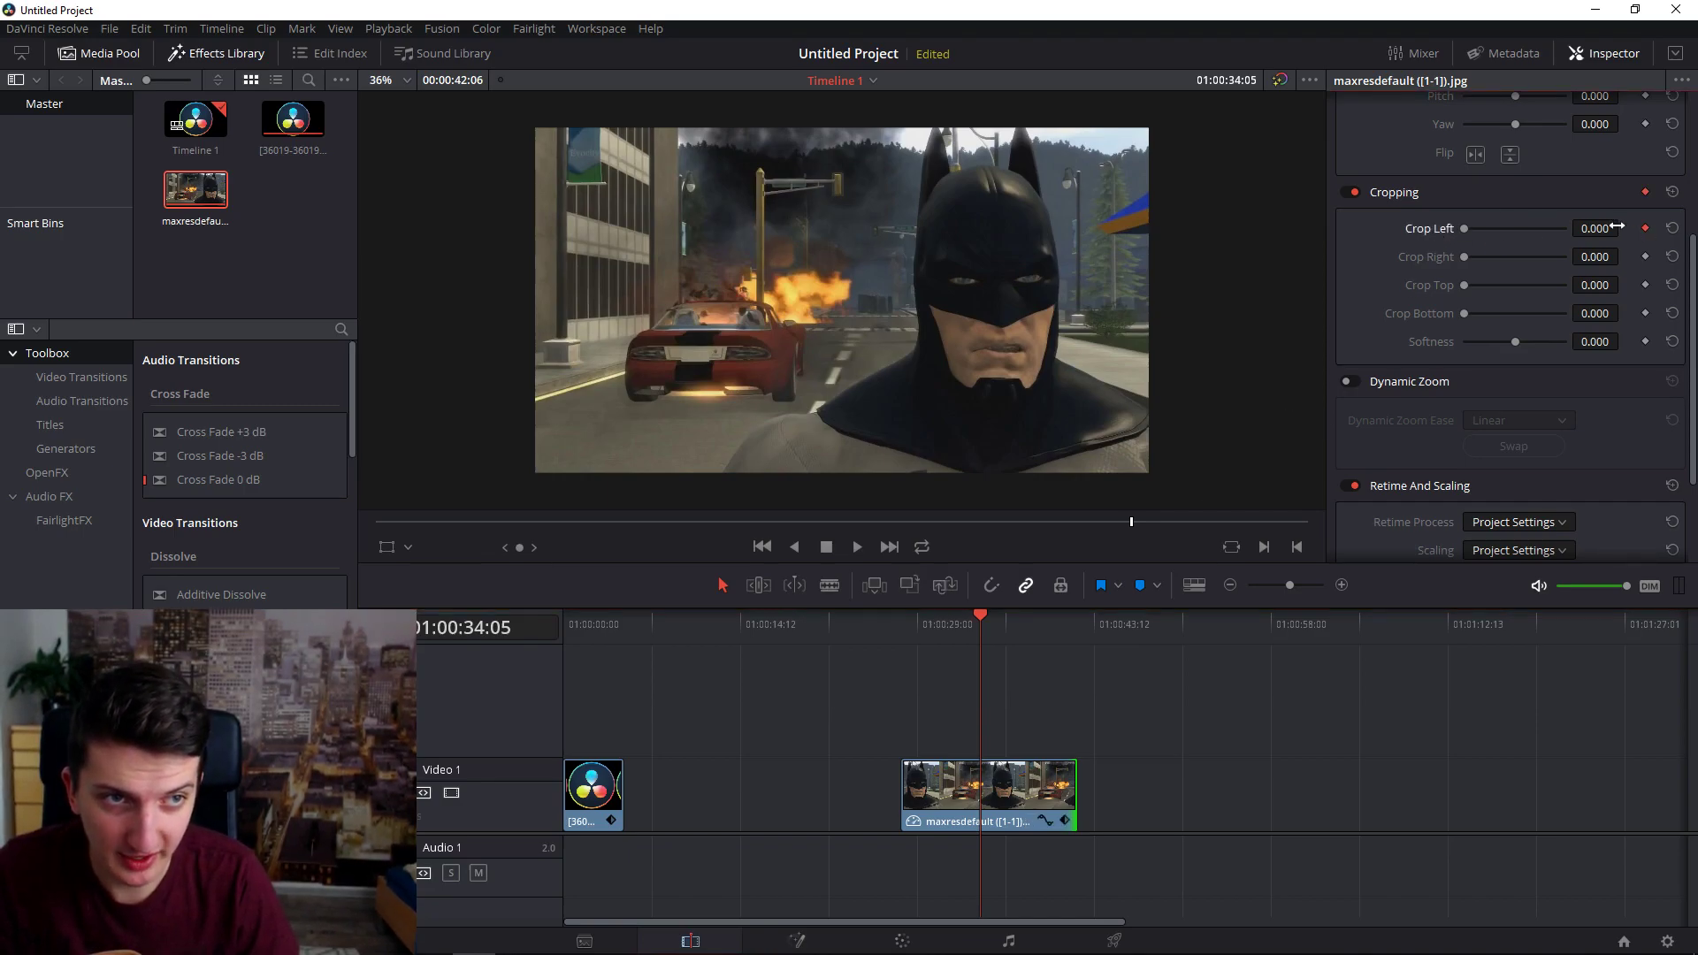
pyautogui.moveTo(1464, 228); pyautogui.dragTo(1514, 231)
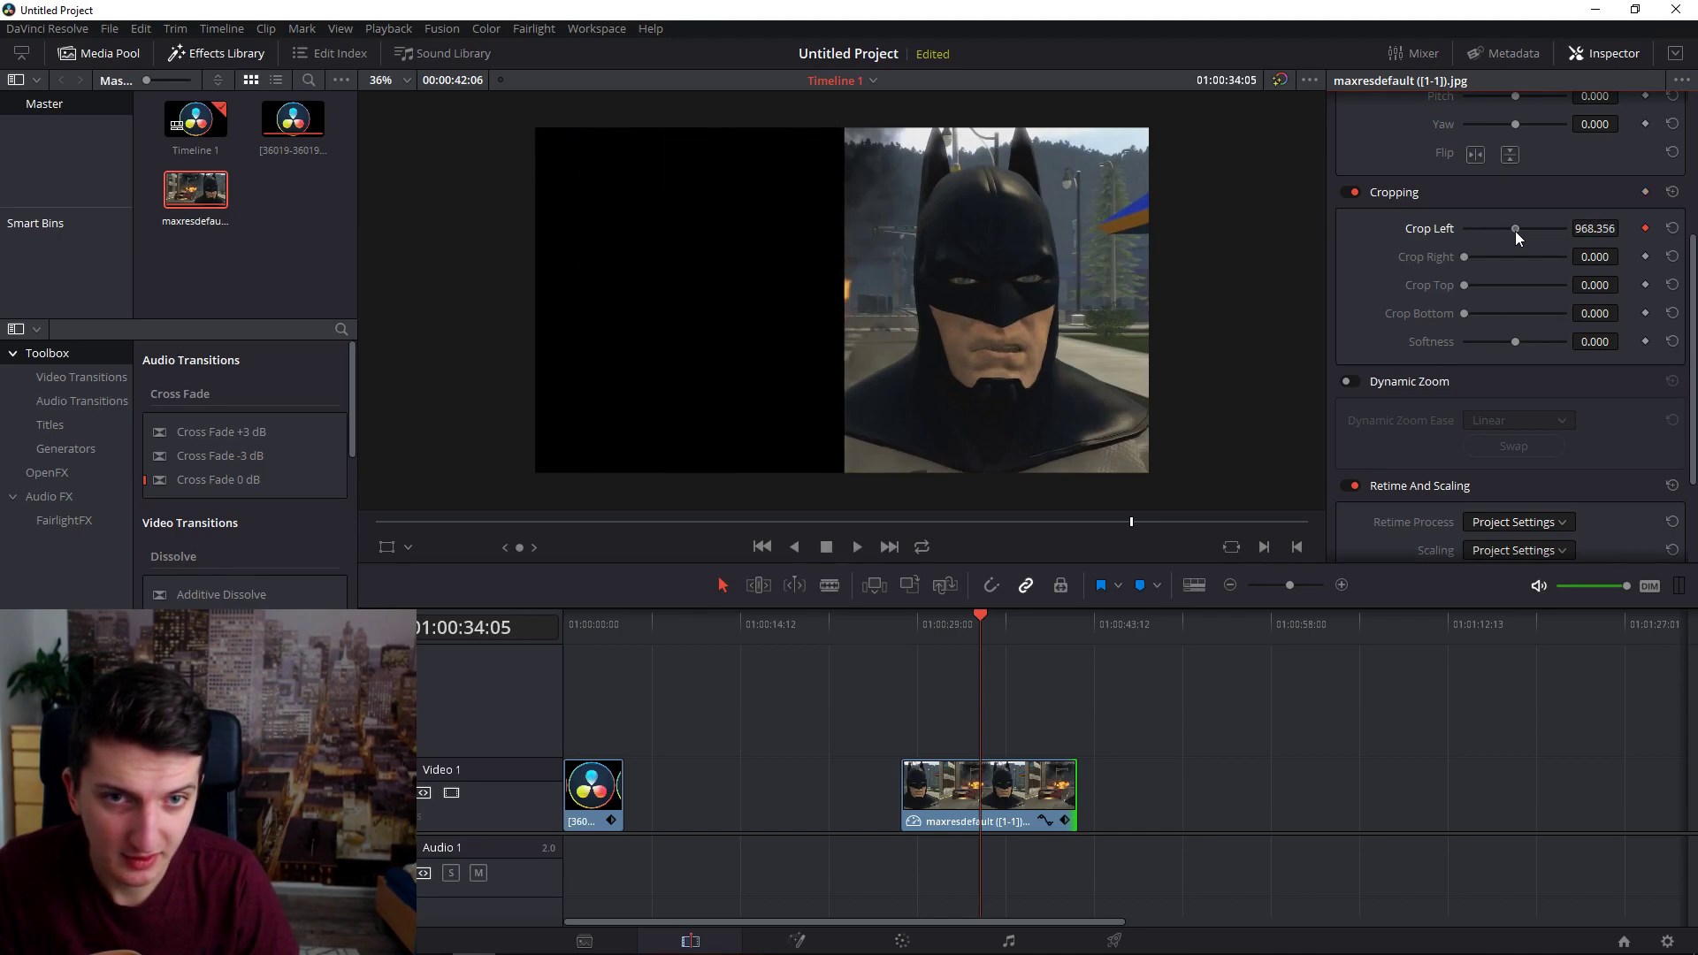
pyautogui.click(912, 643)
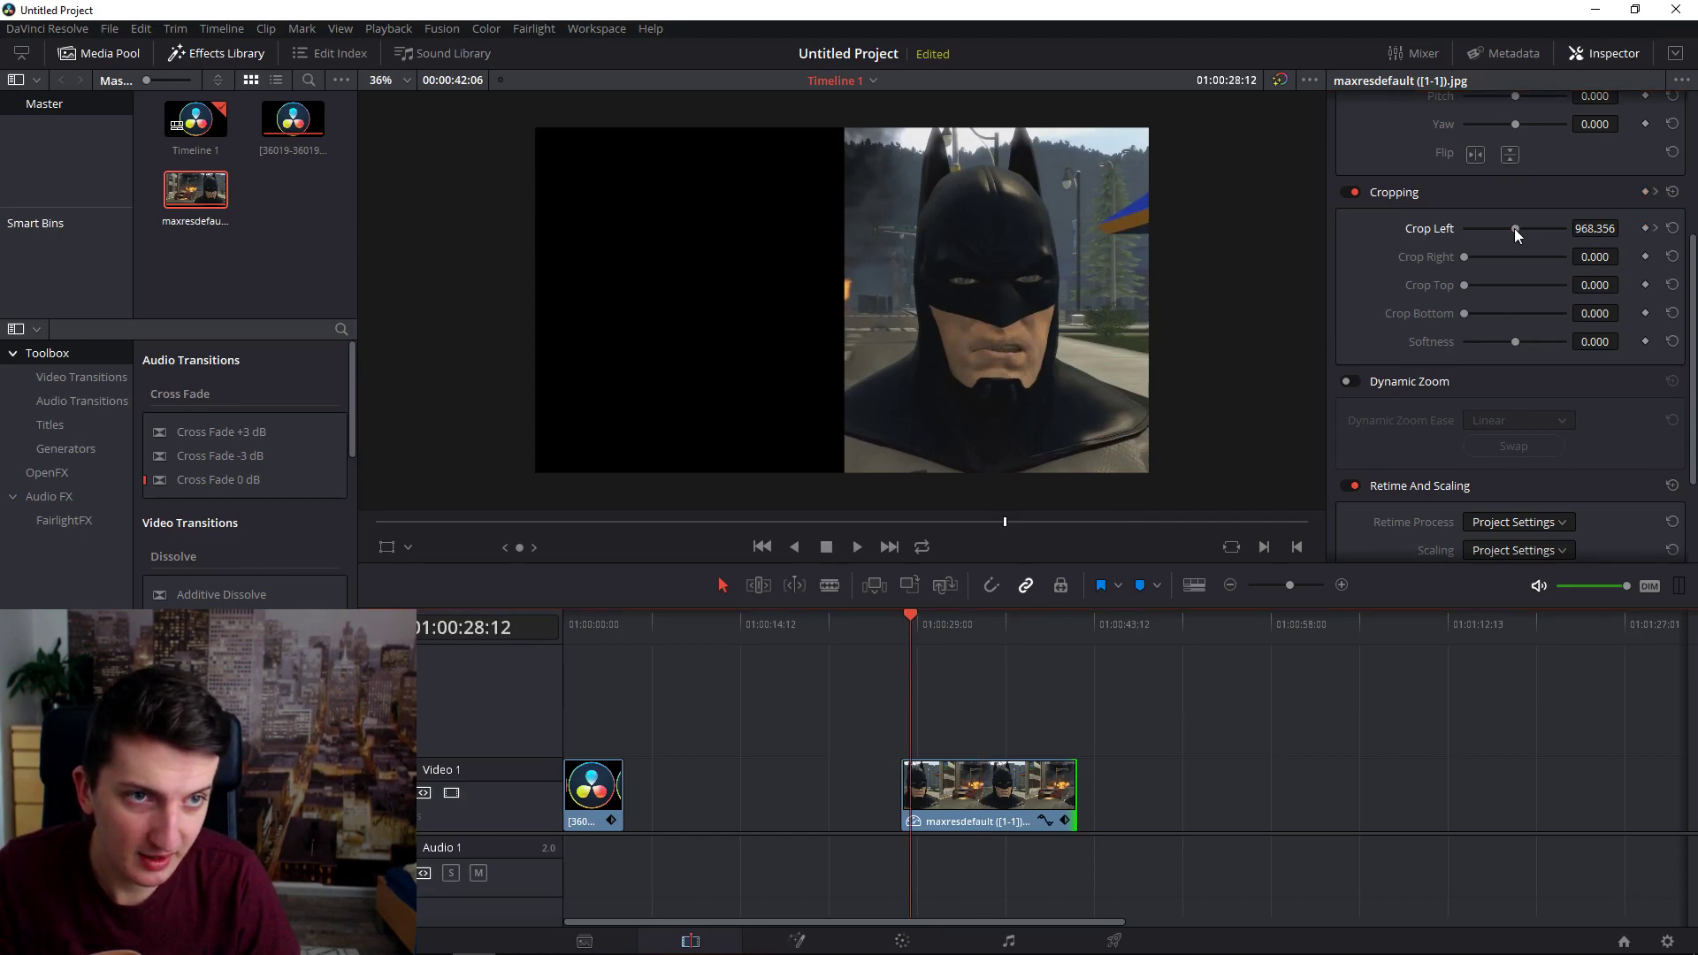
pyautogui.moveTo(1514, 228); pyautogui.dragTo(1450, 226)
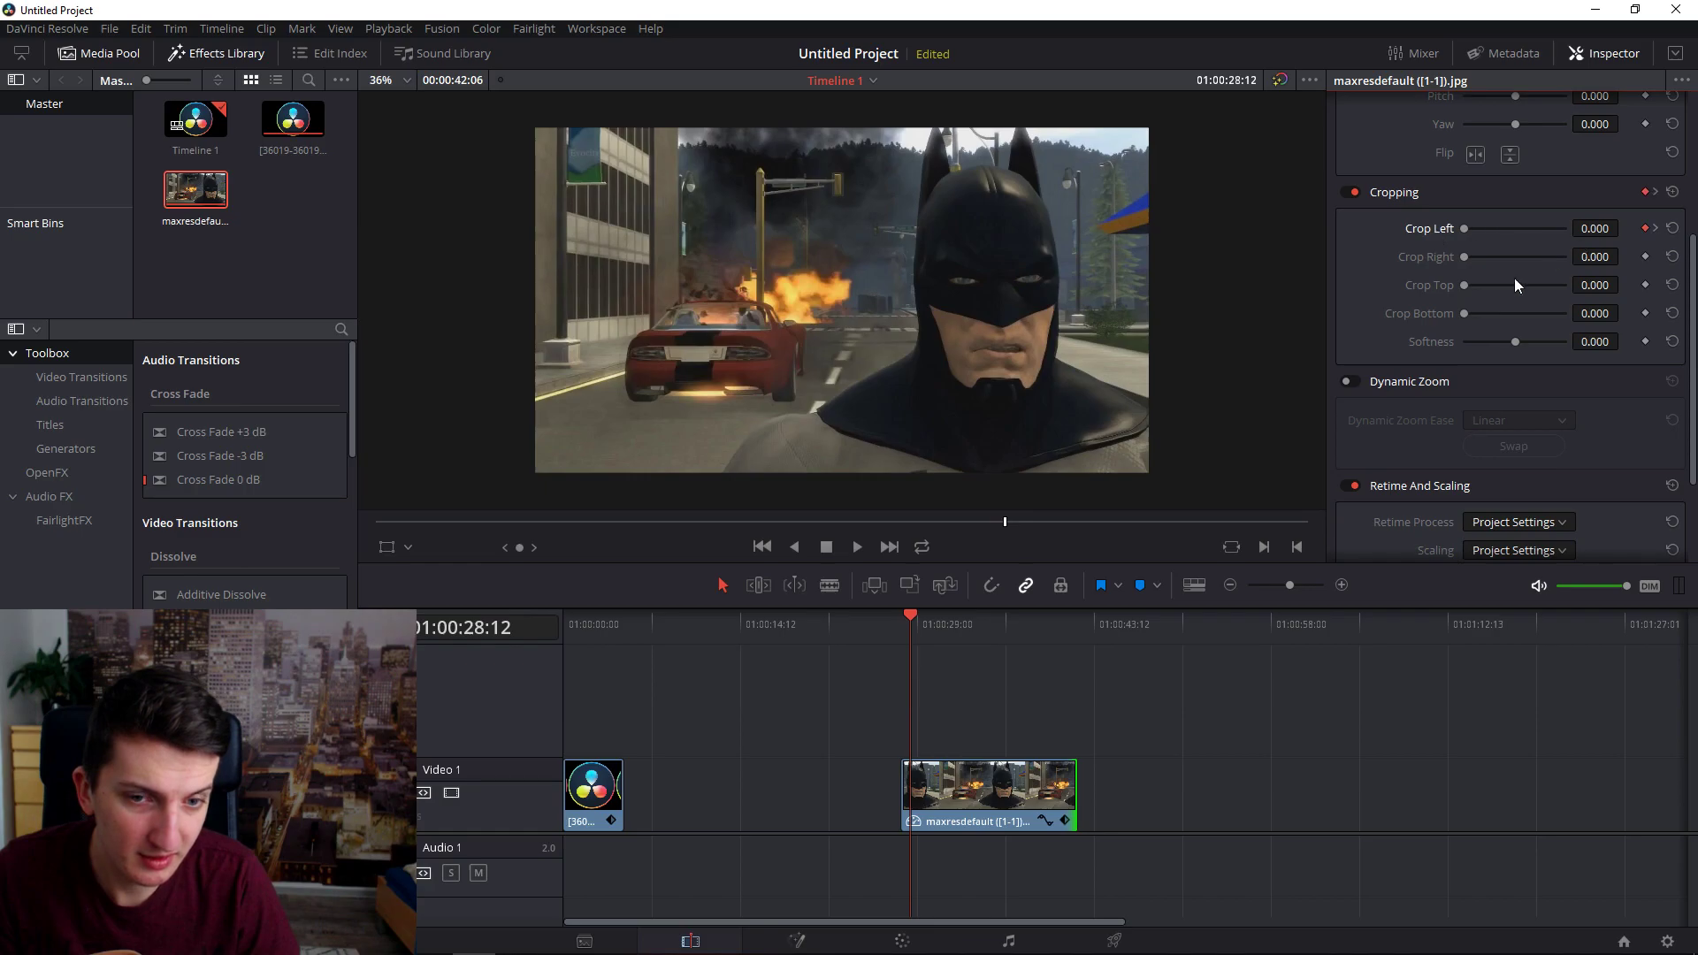
# Play back the crop animation, stop at 01:00:34:11, then move to 01:00:41:11.
pyautogui.press('space')
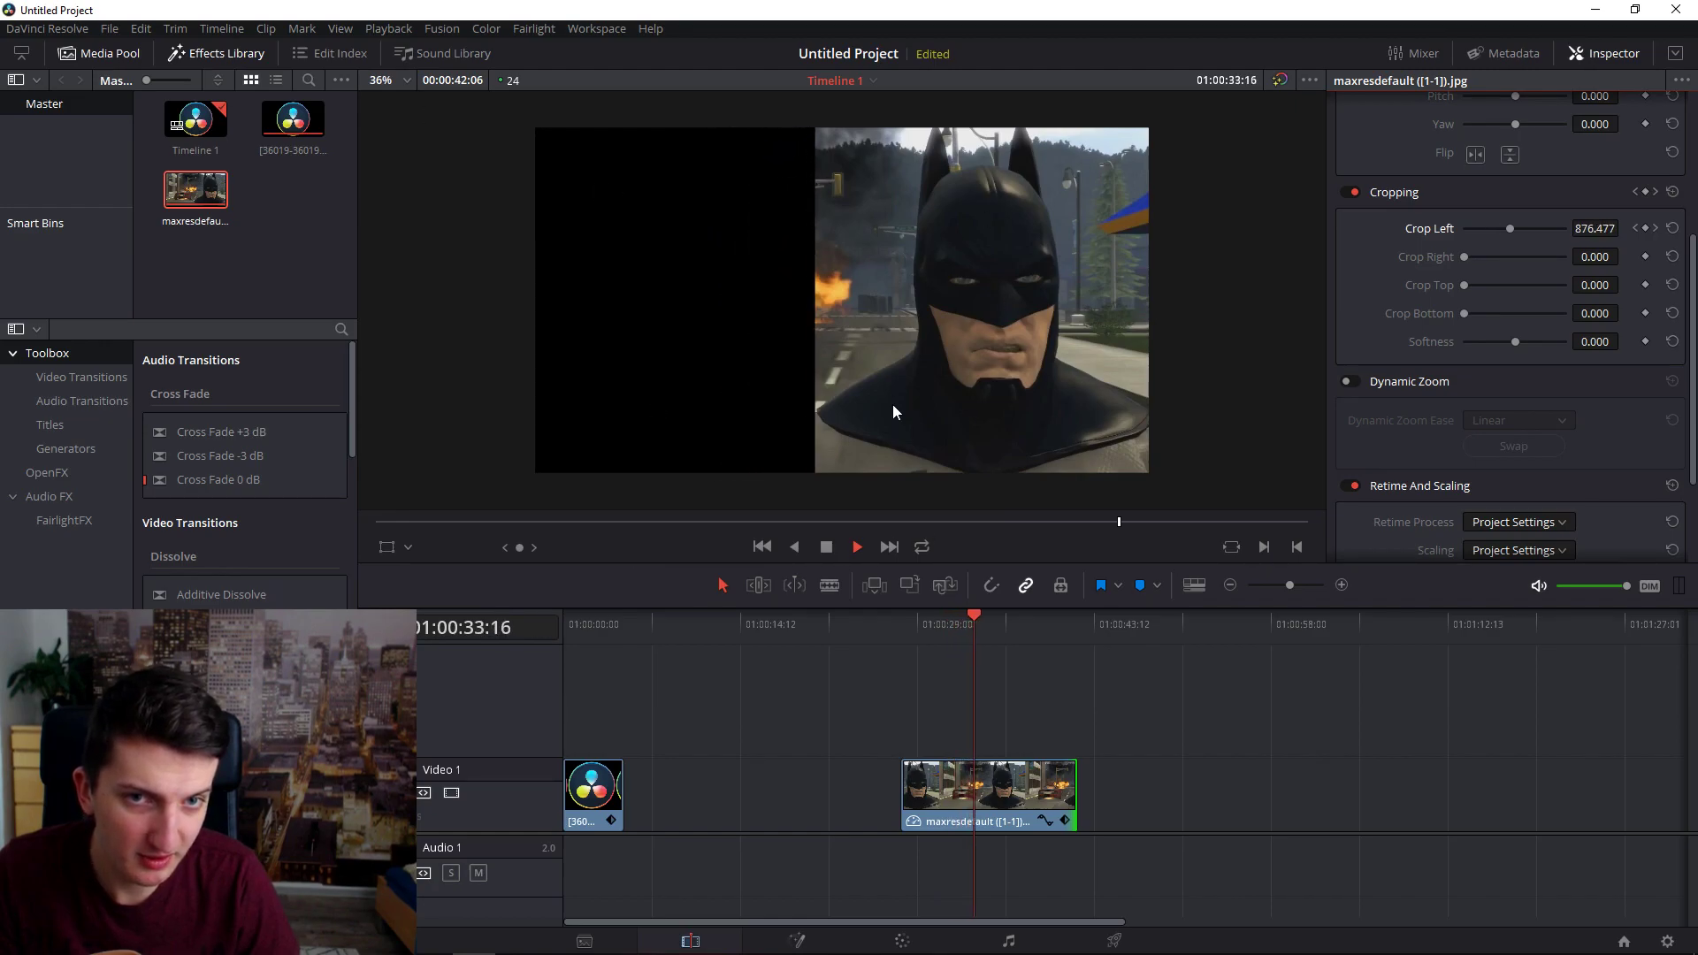
pyautogui.click(984, 630)
pyautogui.click(984, 627)
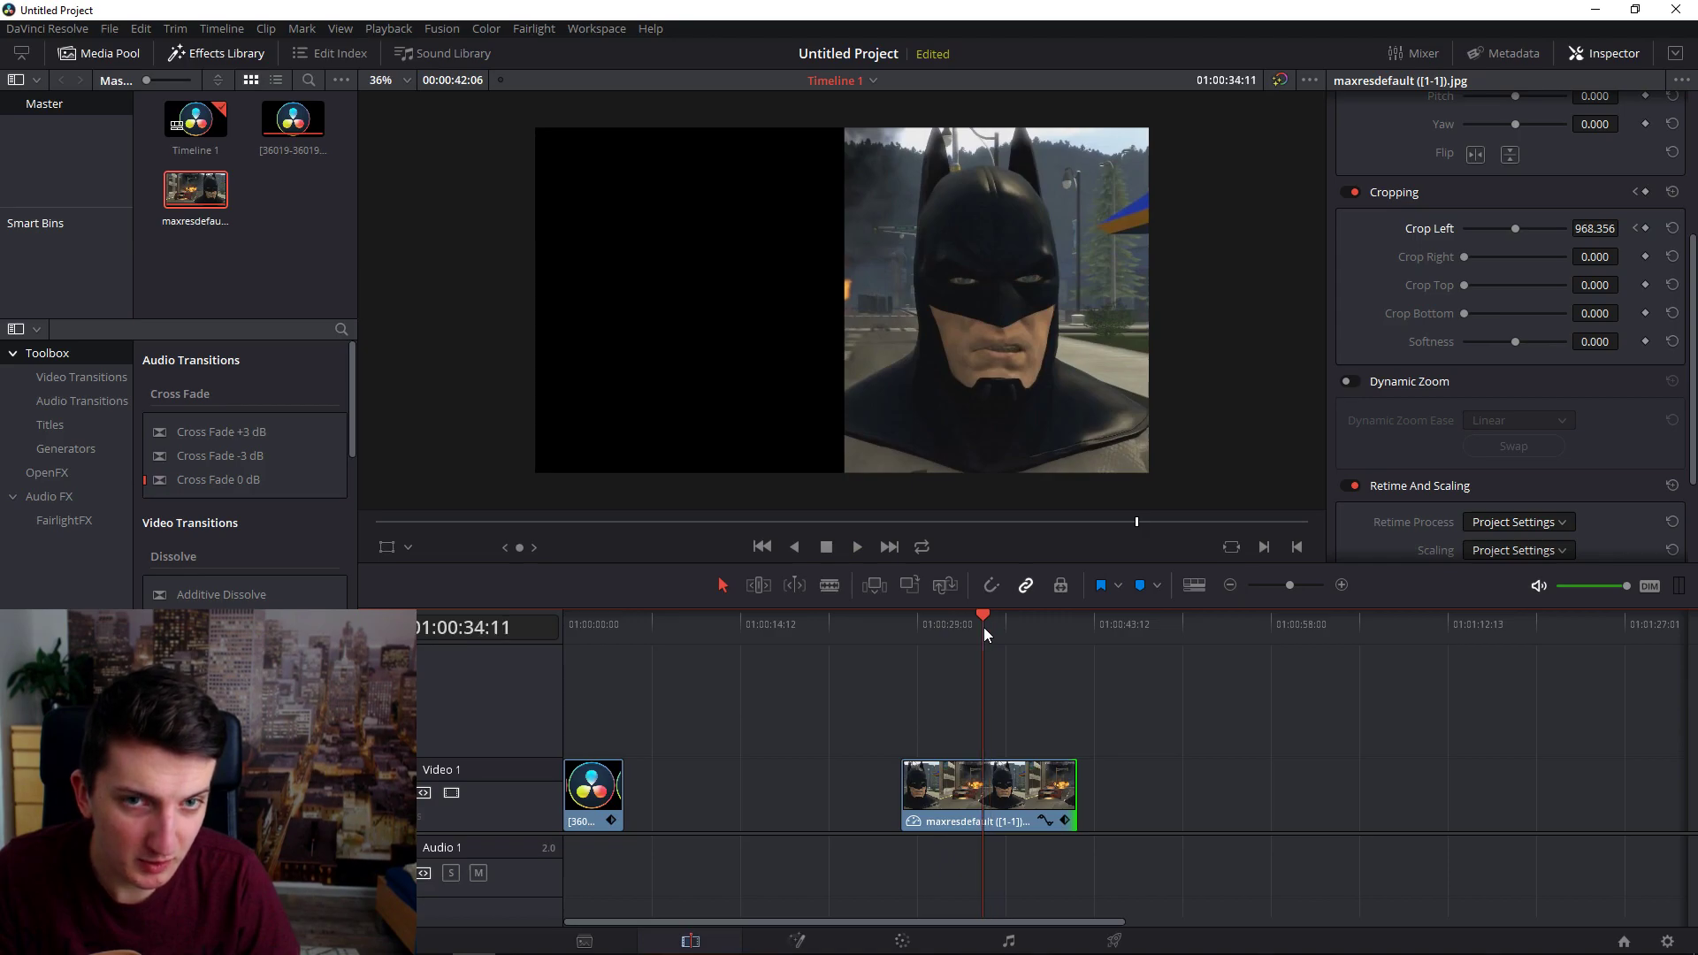
pyautogui.click(1069, 630)
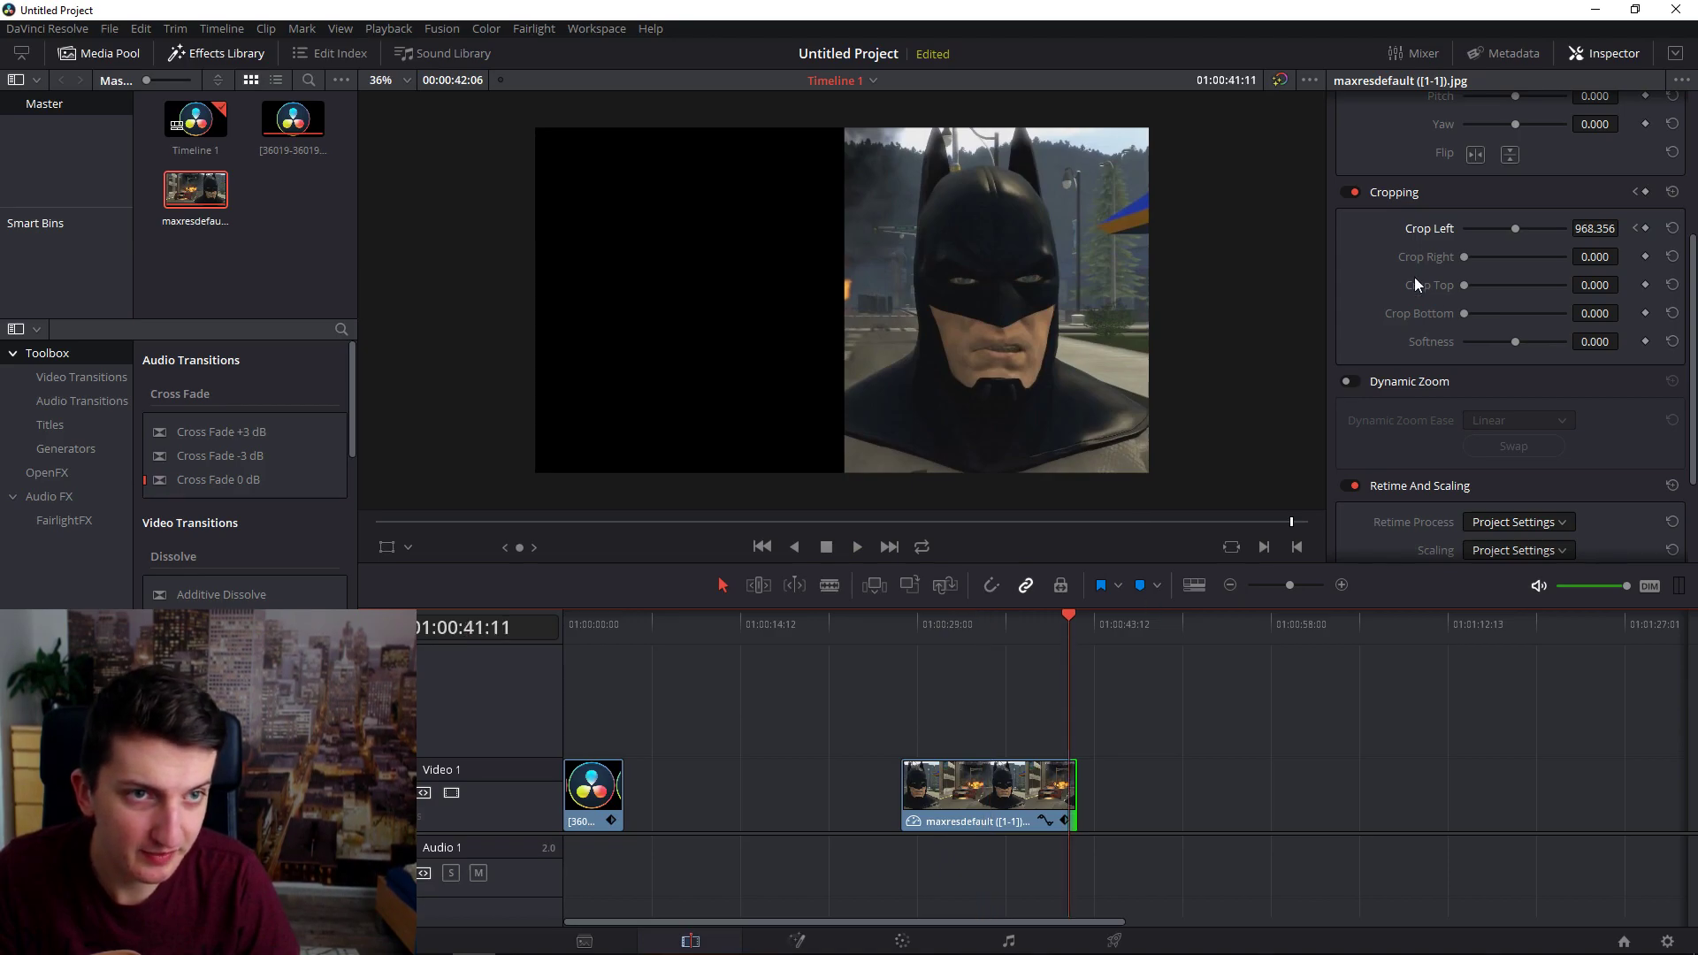
pyautogui.scroll(3, 1419, 280)
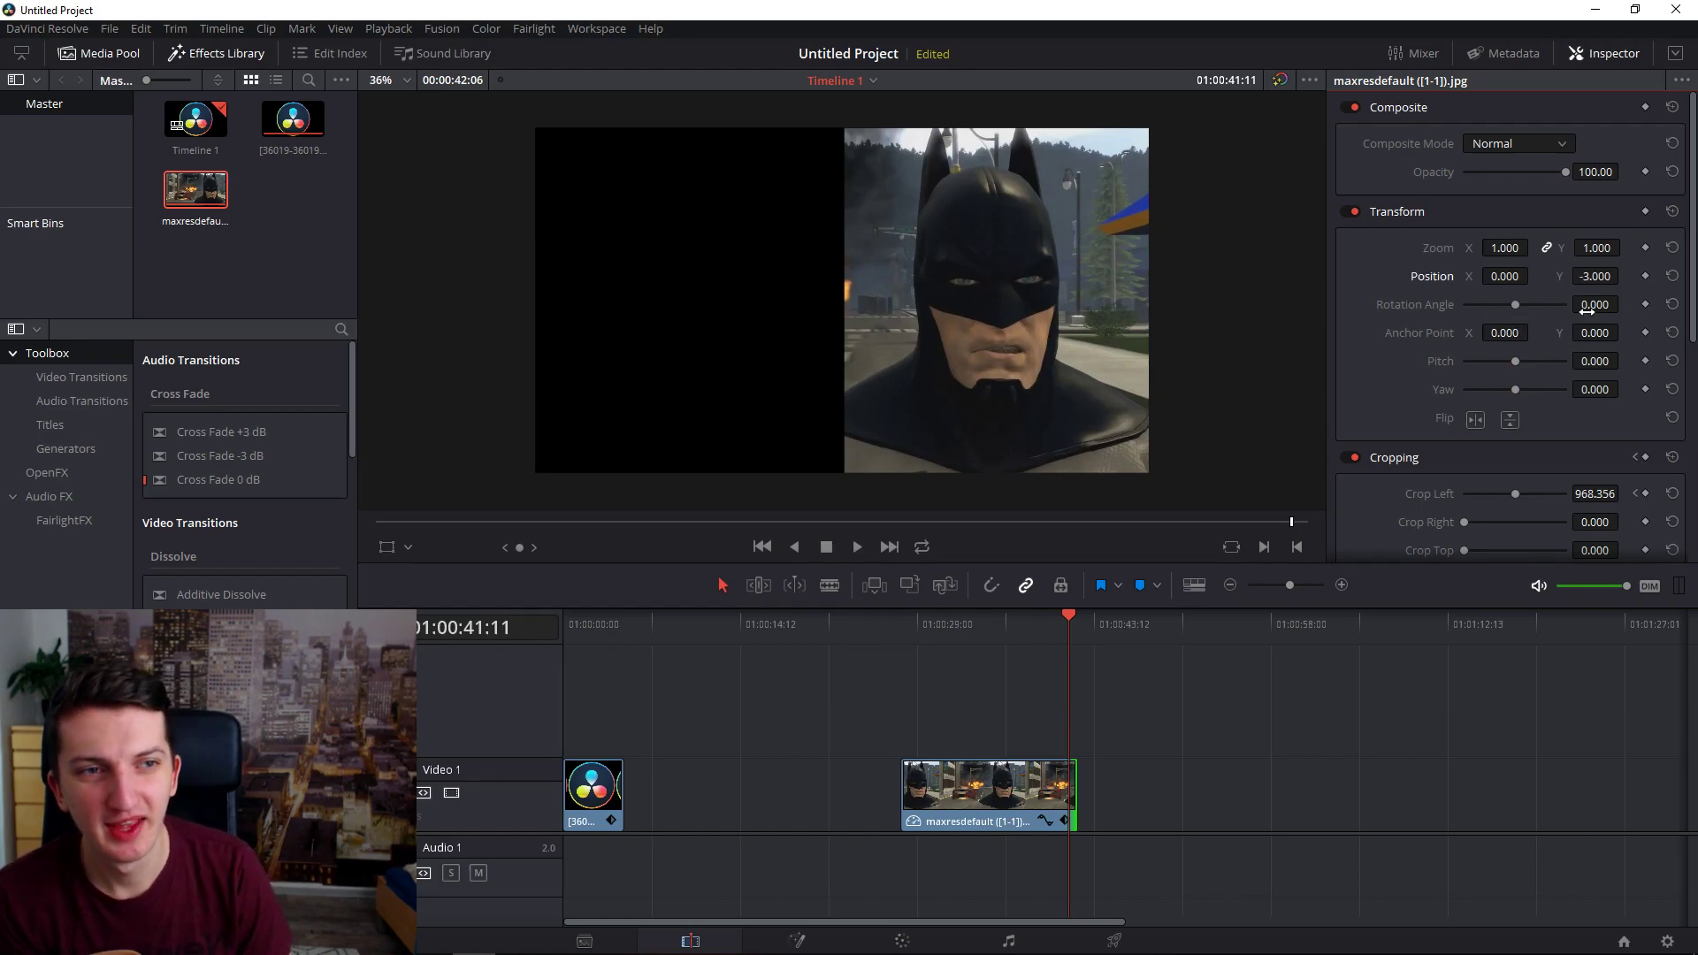
# Try tilting the Batman image, then reset its rotation and position to zero.
pyautogui.moveTo(1516, 305); pyautogui.dragTo(1518, 304)
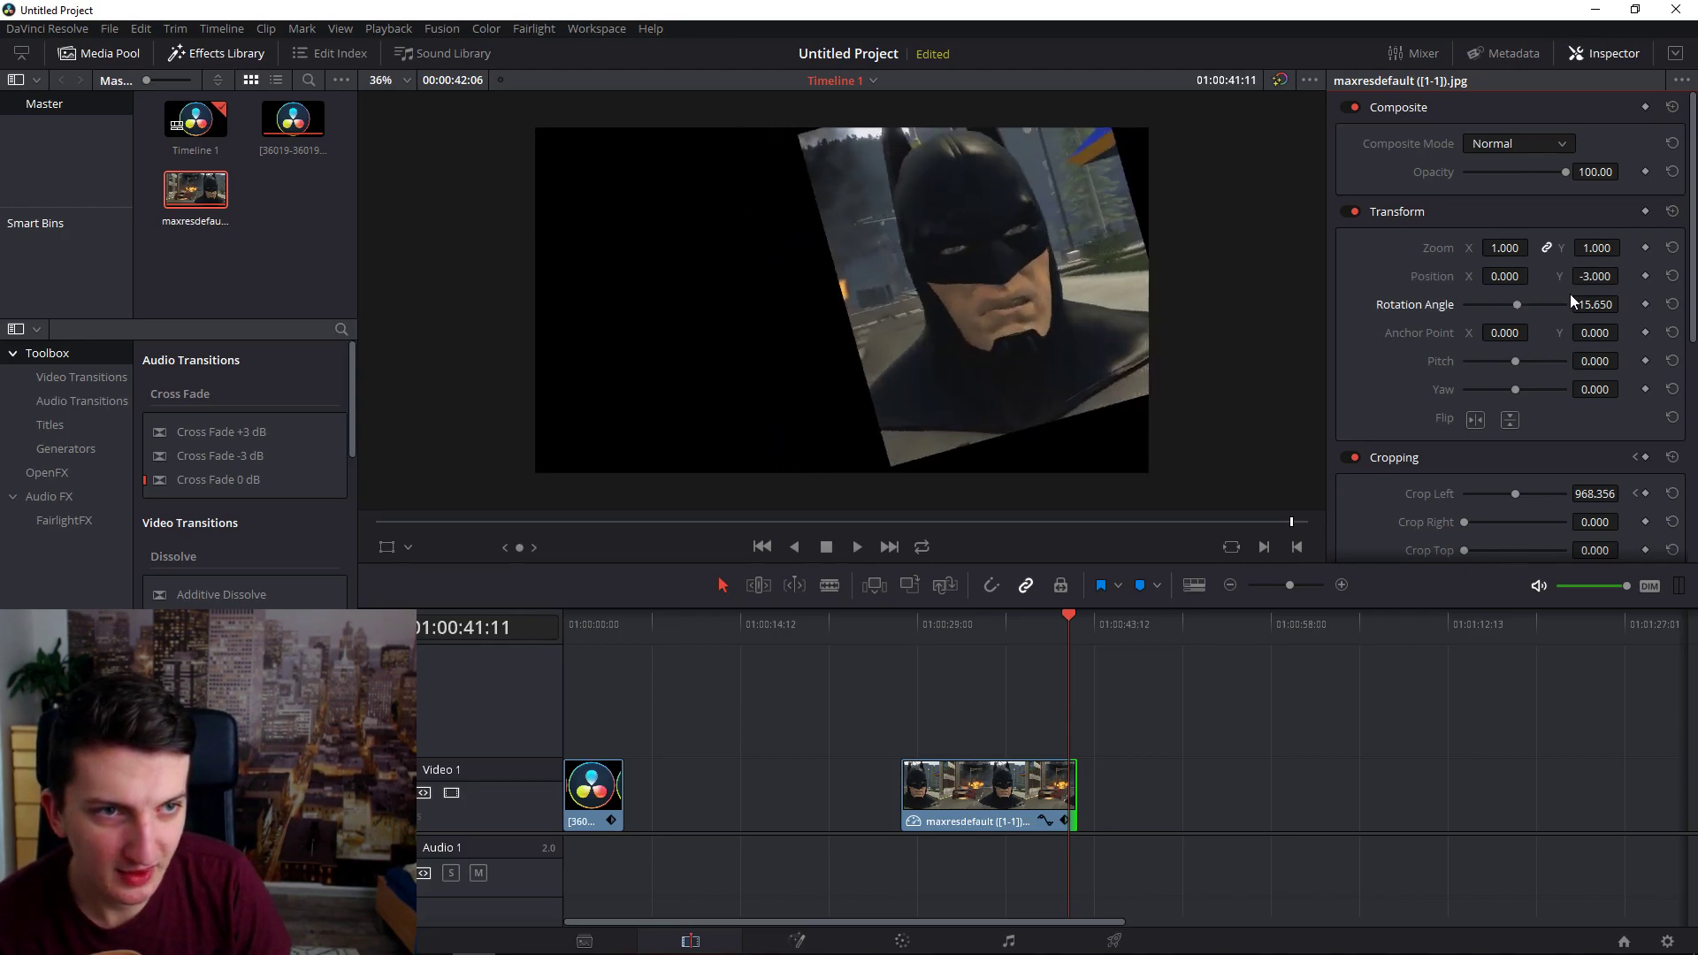
pyautogui.click(1672, 305)
pyautogui.click(1671, 276)
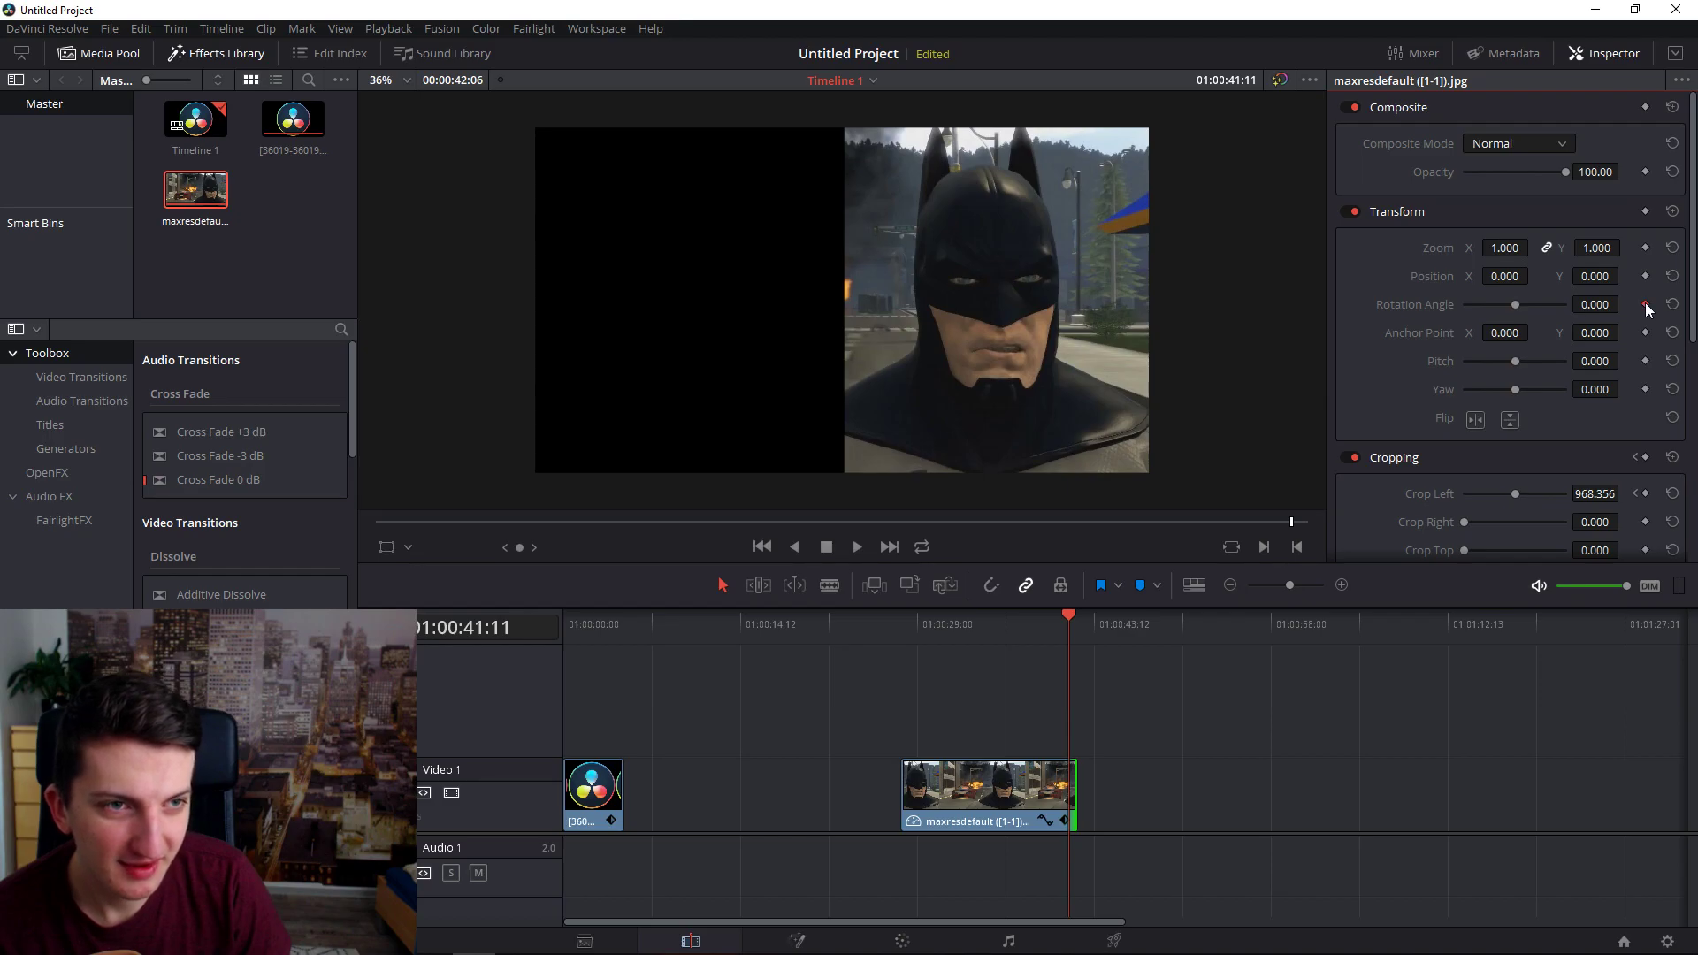
# Keyframe the Batman rotation at -28.170 at 01:00:41:11 and try position offsets.
pyautogui.click(1645, 304)
pyautogui.moveTo(1515, 305); pyautogui.dragTo(1511, 305)
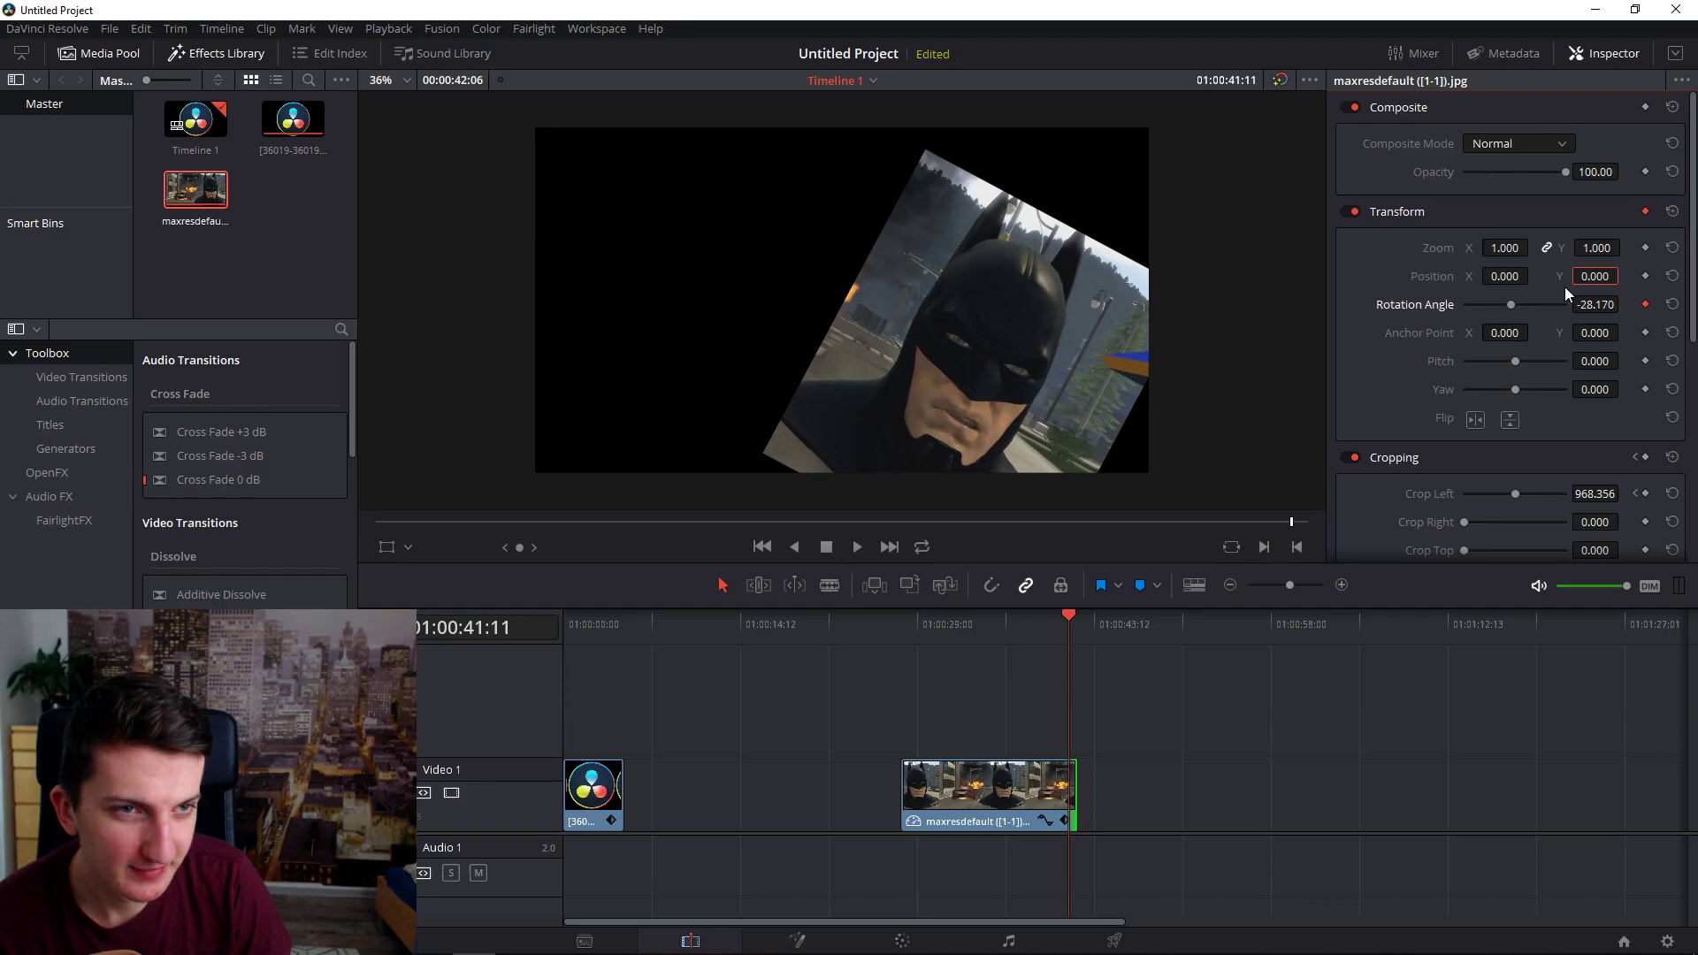
pyautogui.moveTo(1594, 276)
pyautogui.mouseDown()
pyautogui.moveTo(1623, 277)
pyautogui.moveTo(1540, 283)
pyautogui.moveTo(1643, 276)
pyautogui.moveTo(1618, 276)
pyautogui.mouseUp()
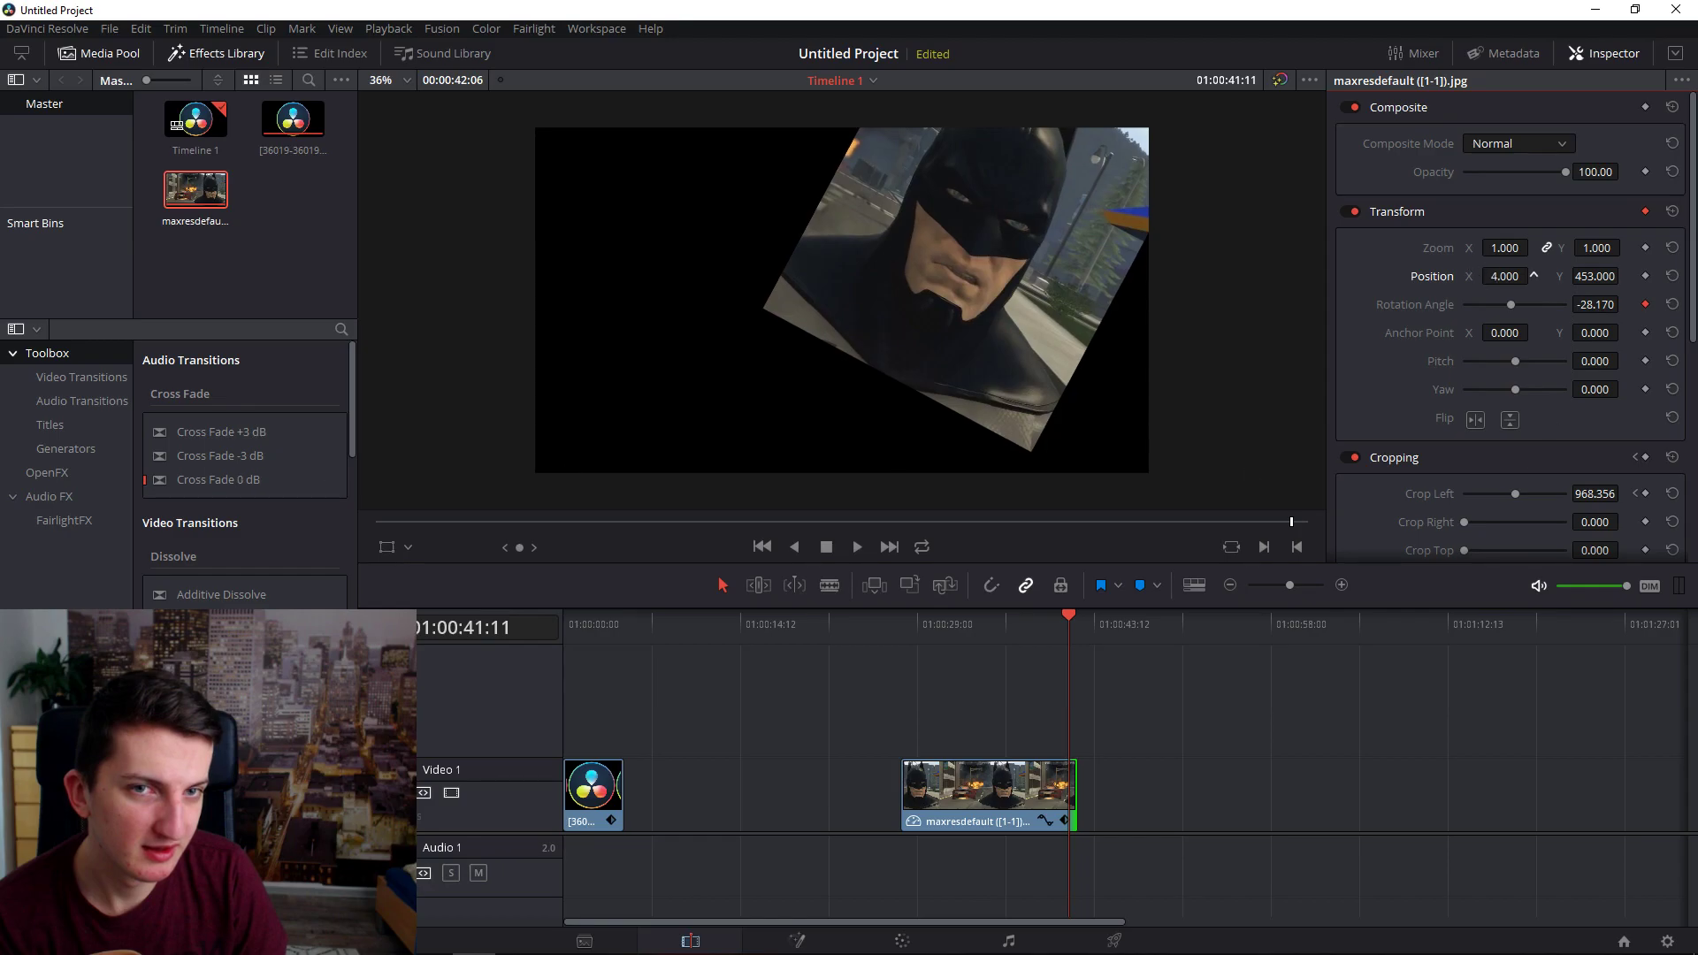
pyautogui.moveTo(1504, 276)
pyautogui.mouseDown()
pyautogui.moveTo(1551, 276)
pyautogui.moveTo(1536, 276)
pyautogui.mouseUp()
# Recentre the image and keyframe Position Y at 2000 at 01:00:41:11.
pyautogui.click(1673, 276)
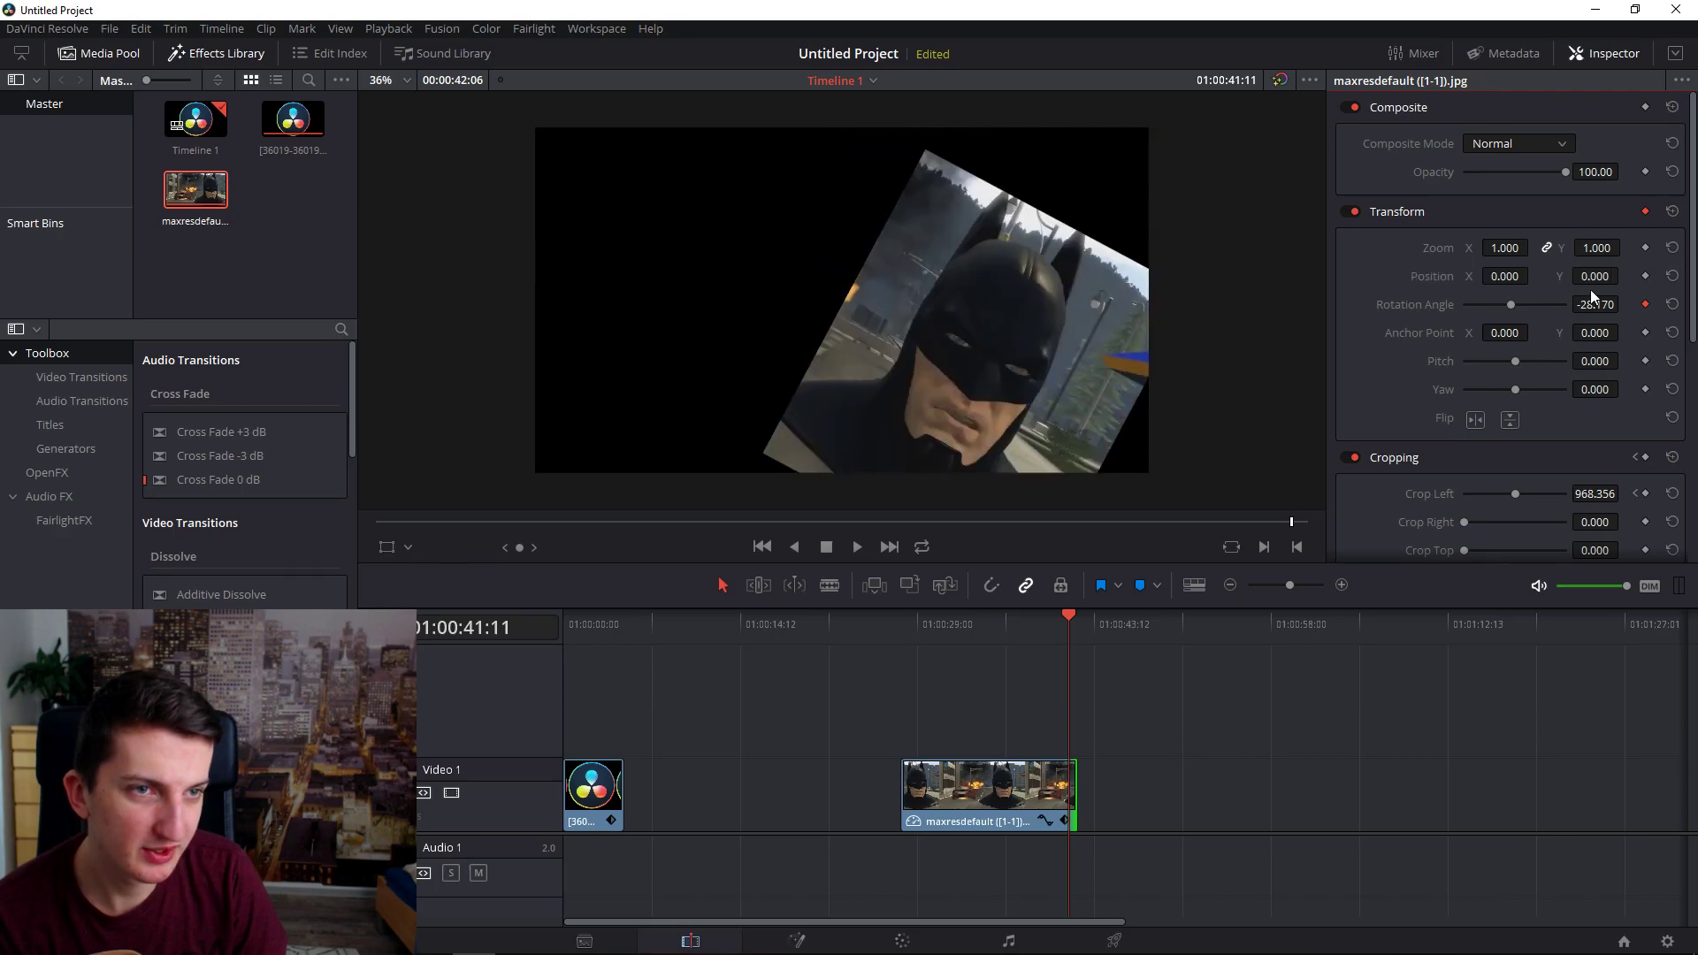
pyautogui.moveTo(1591, 276); pyautogui.dragTo(1596, 276)
pyautogui.click(1672, 276)
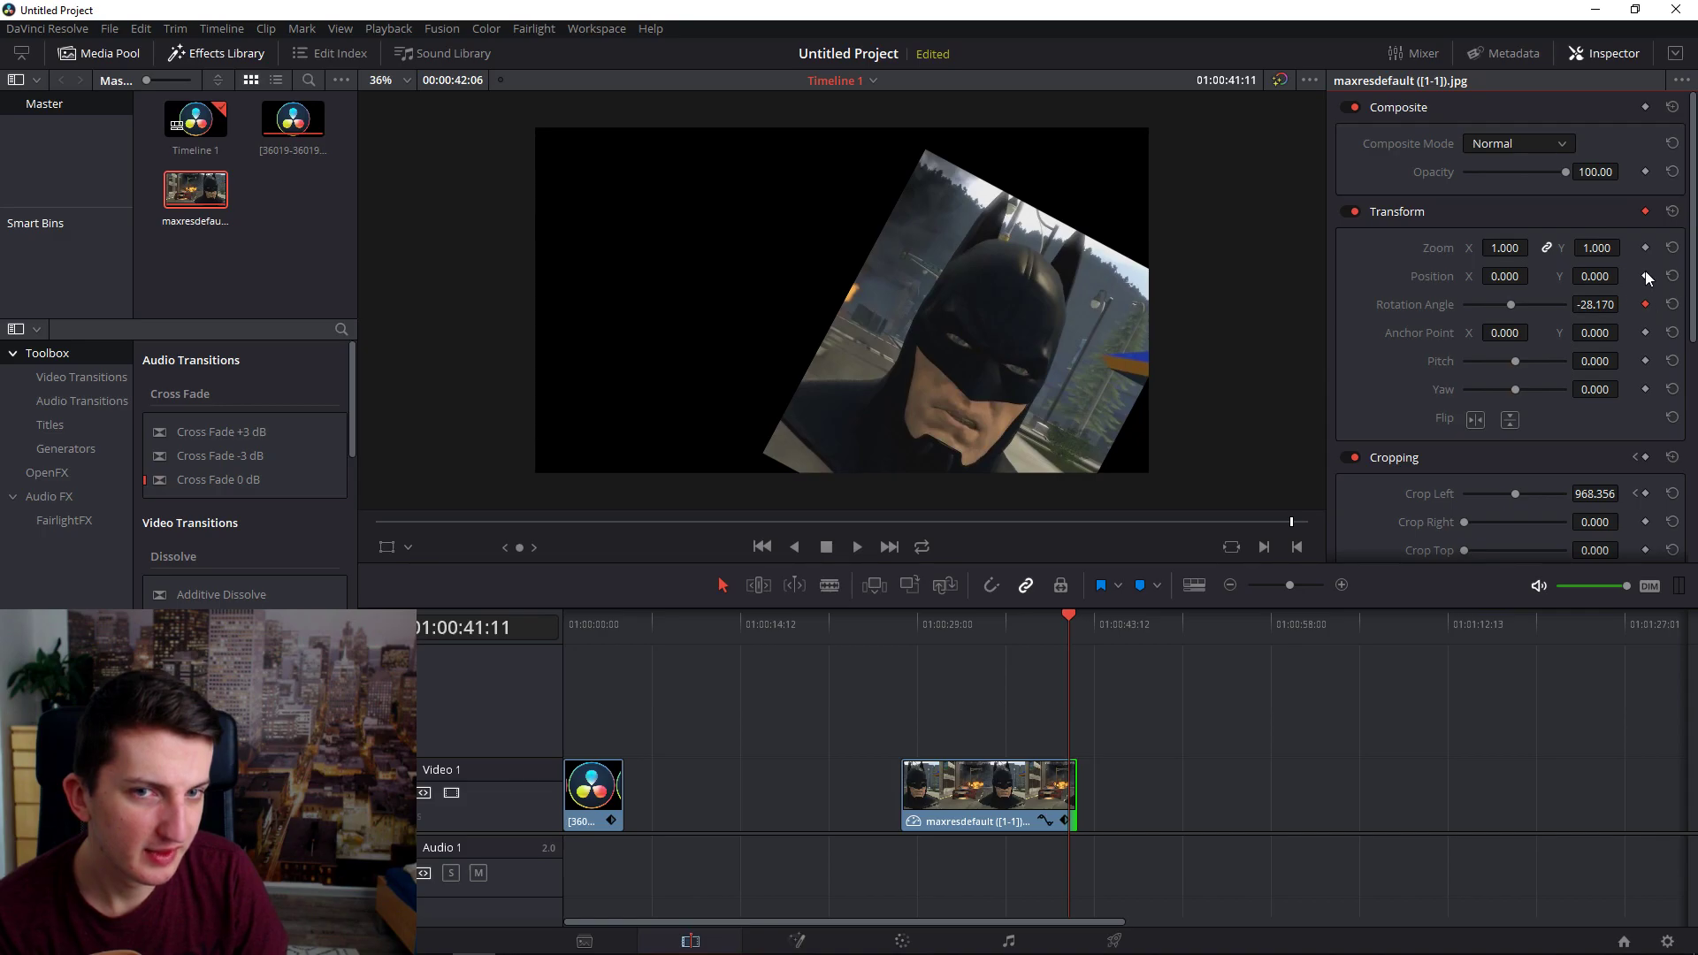
pyautogui.click(1645, 276)
pyautogui.click(1594, 276)
pyautogui.write('20')
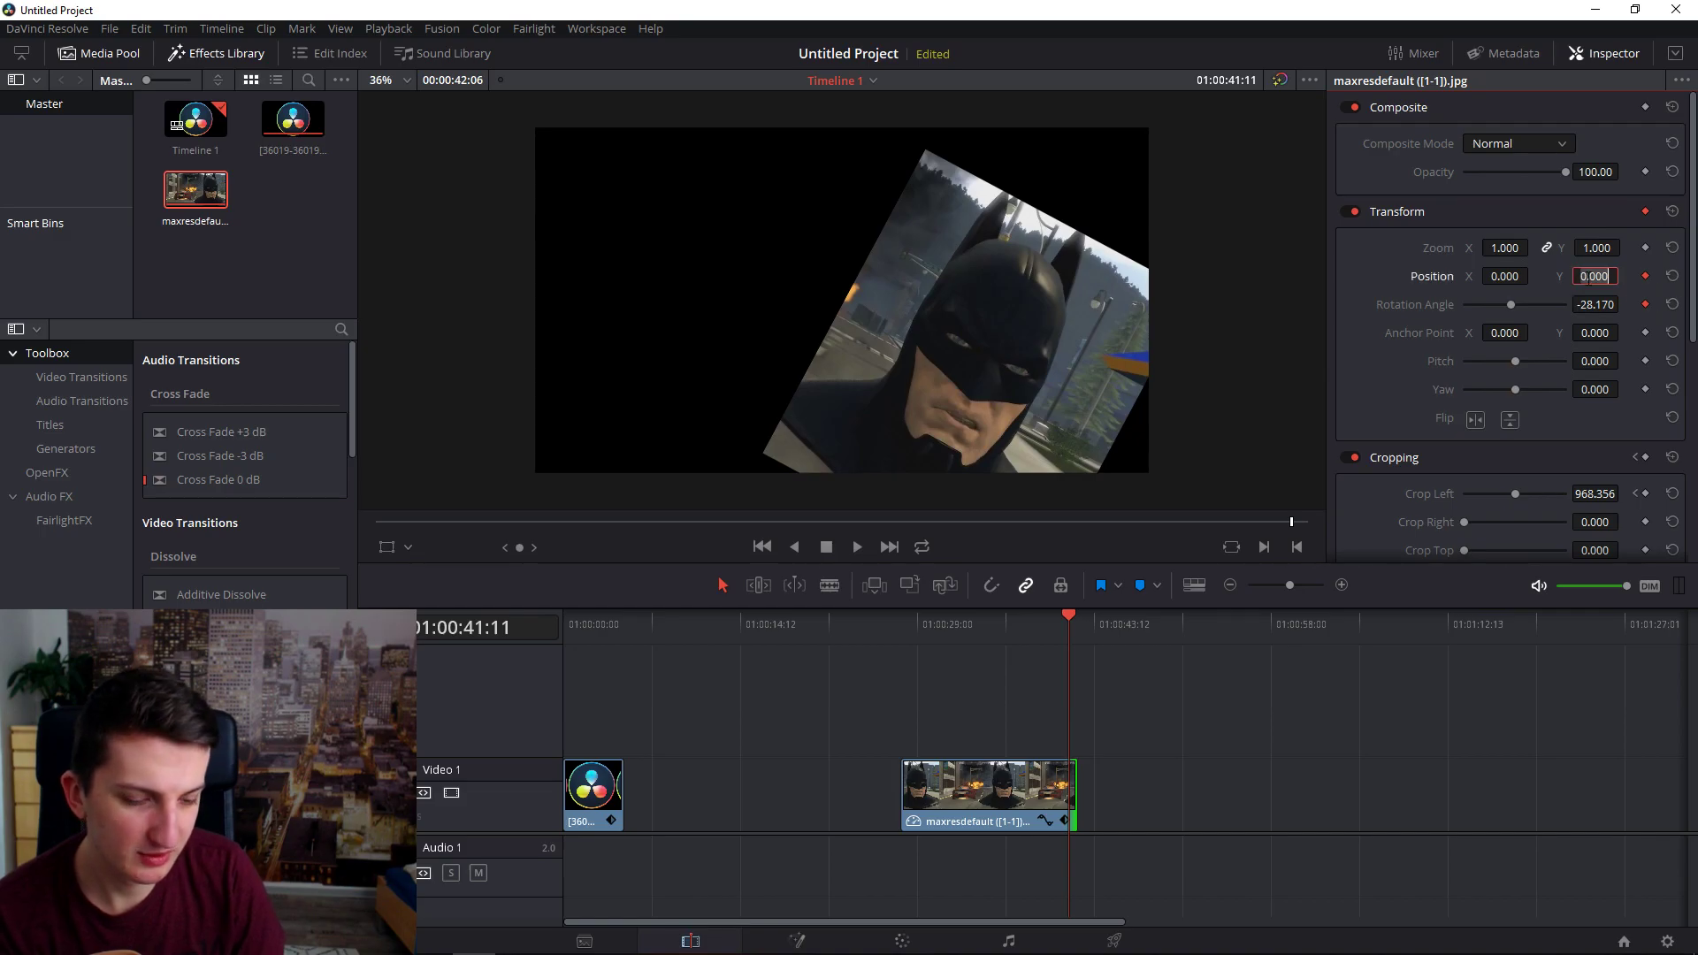
pyautogui.write('00')
pyautogui.press('Return')
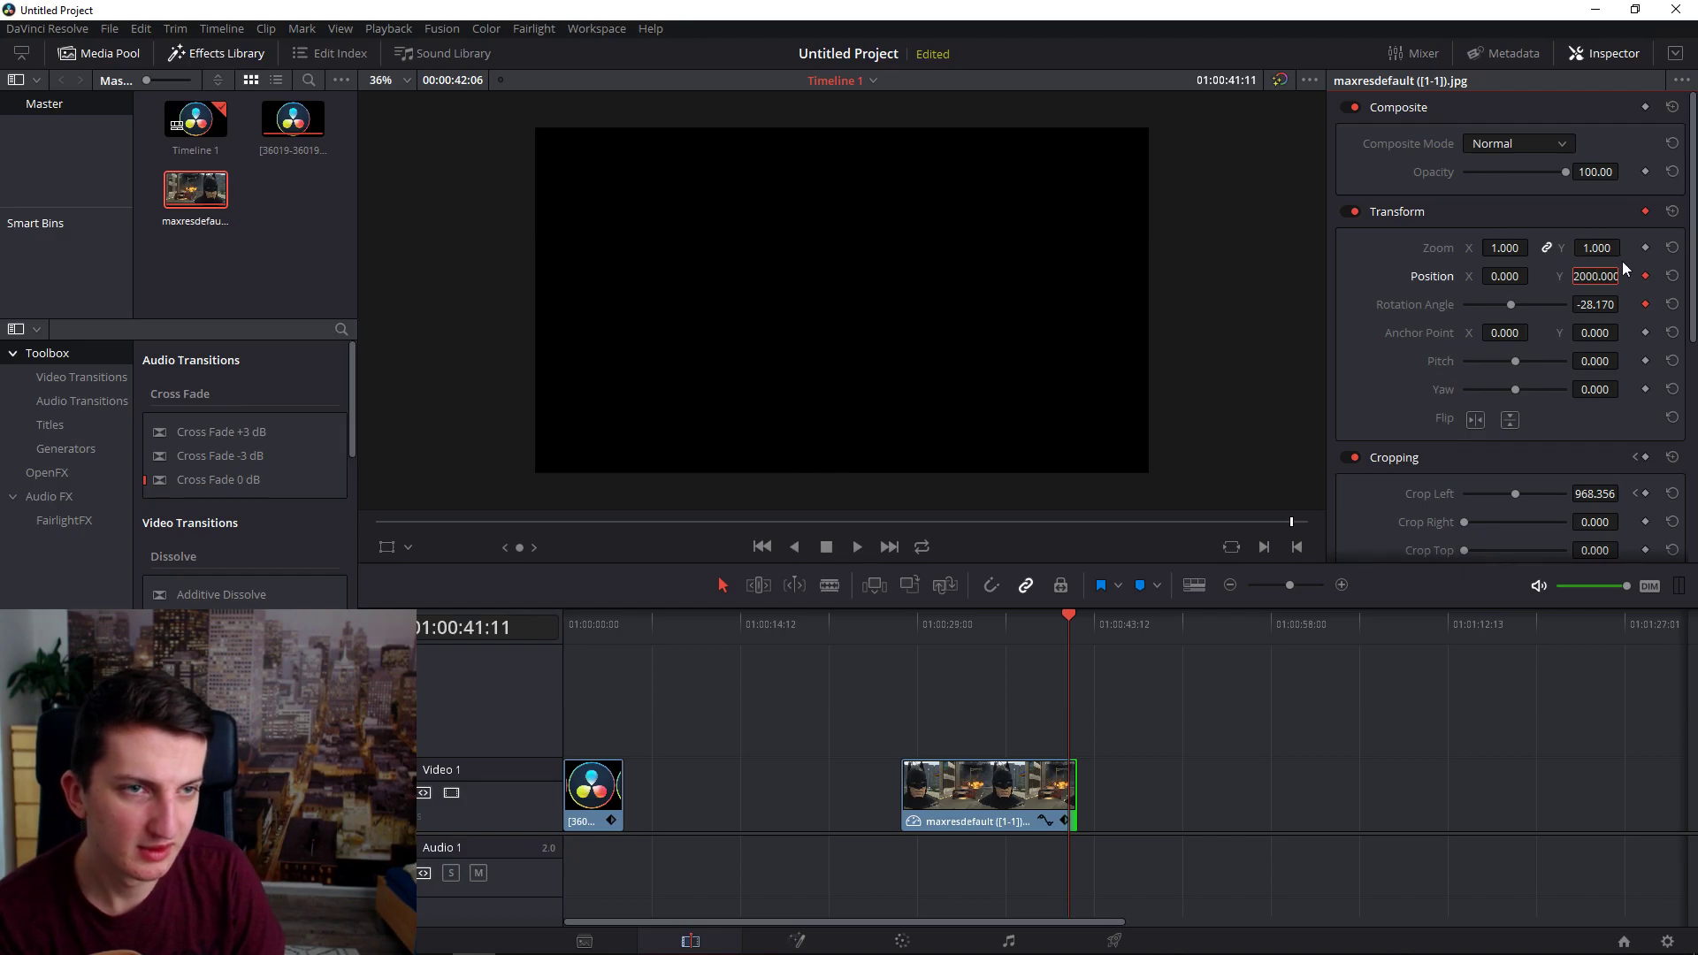
# Set Position Y to 0 at 01:00:35:06, then play the animation from 01:00:28:01.
pyautogui.click(994, 631)
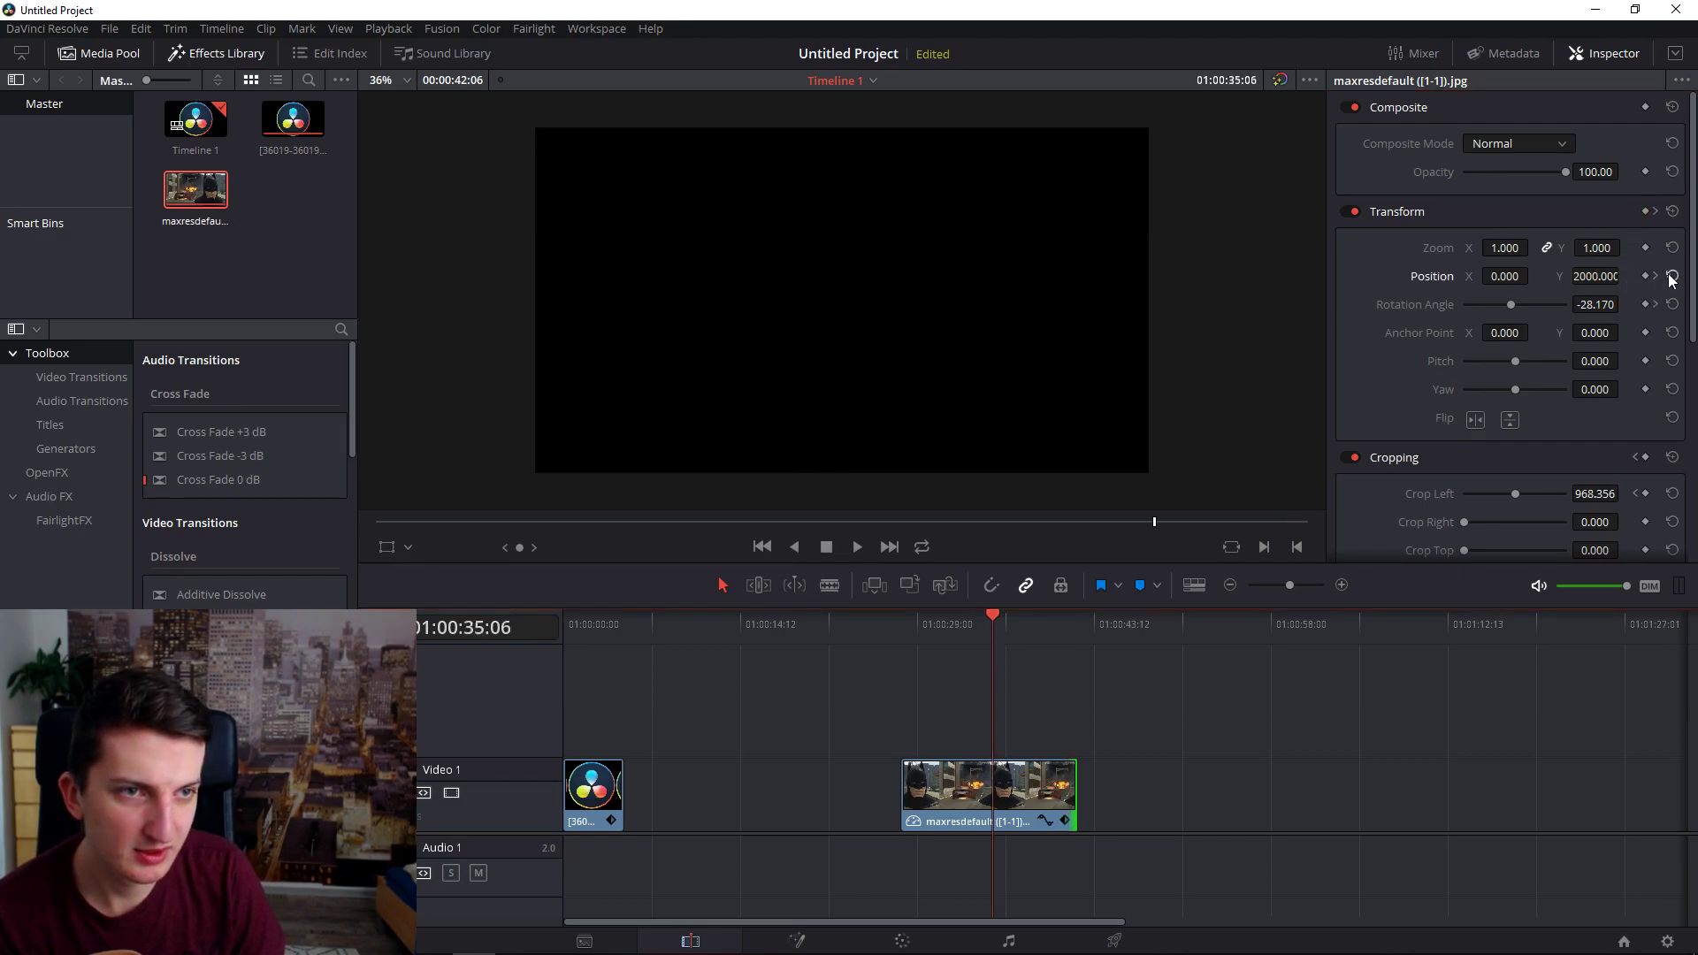
pyautogui.click(1610, 276)
pyautogui.write('0')
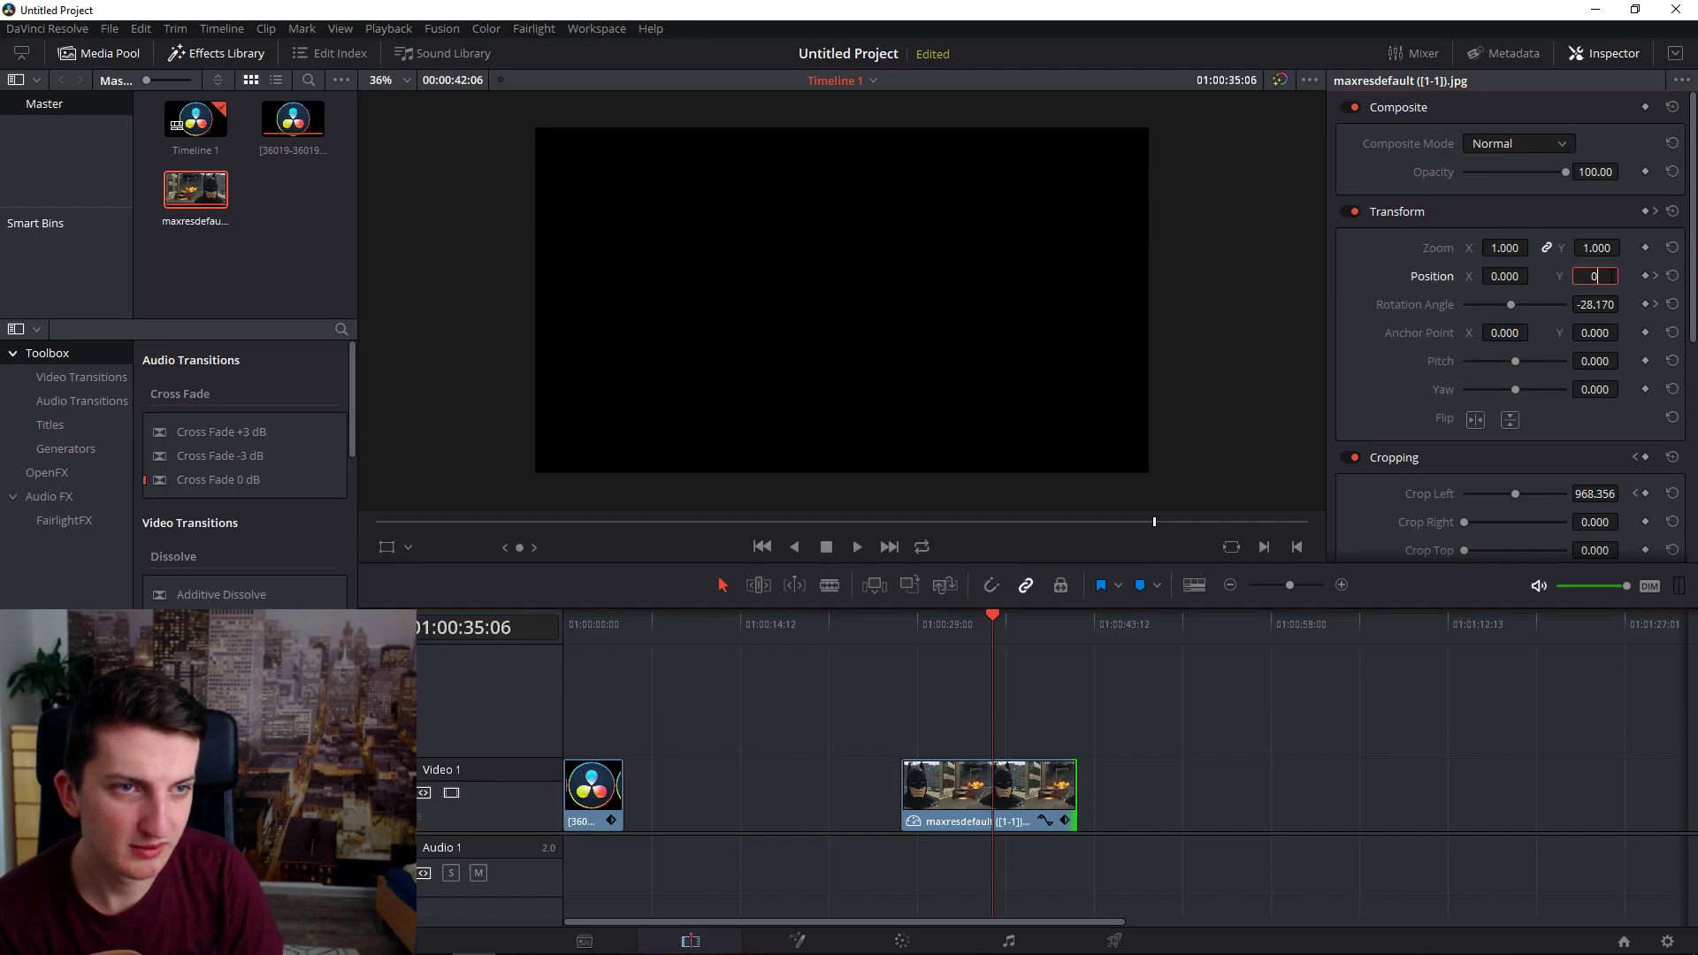
pyautogui.press('Return')
pyautogui.click(900, 623)
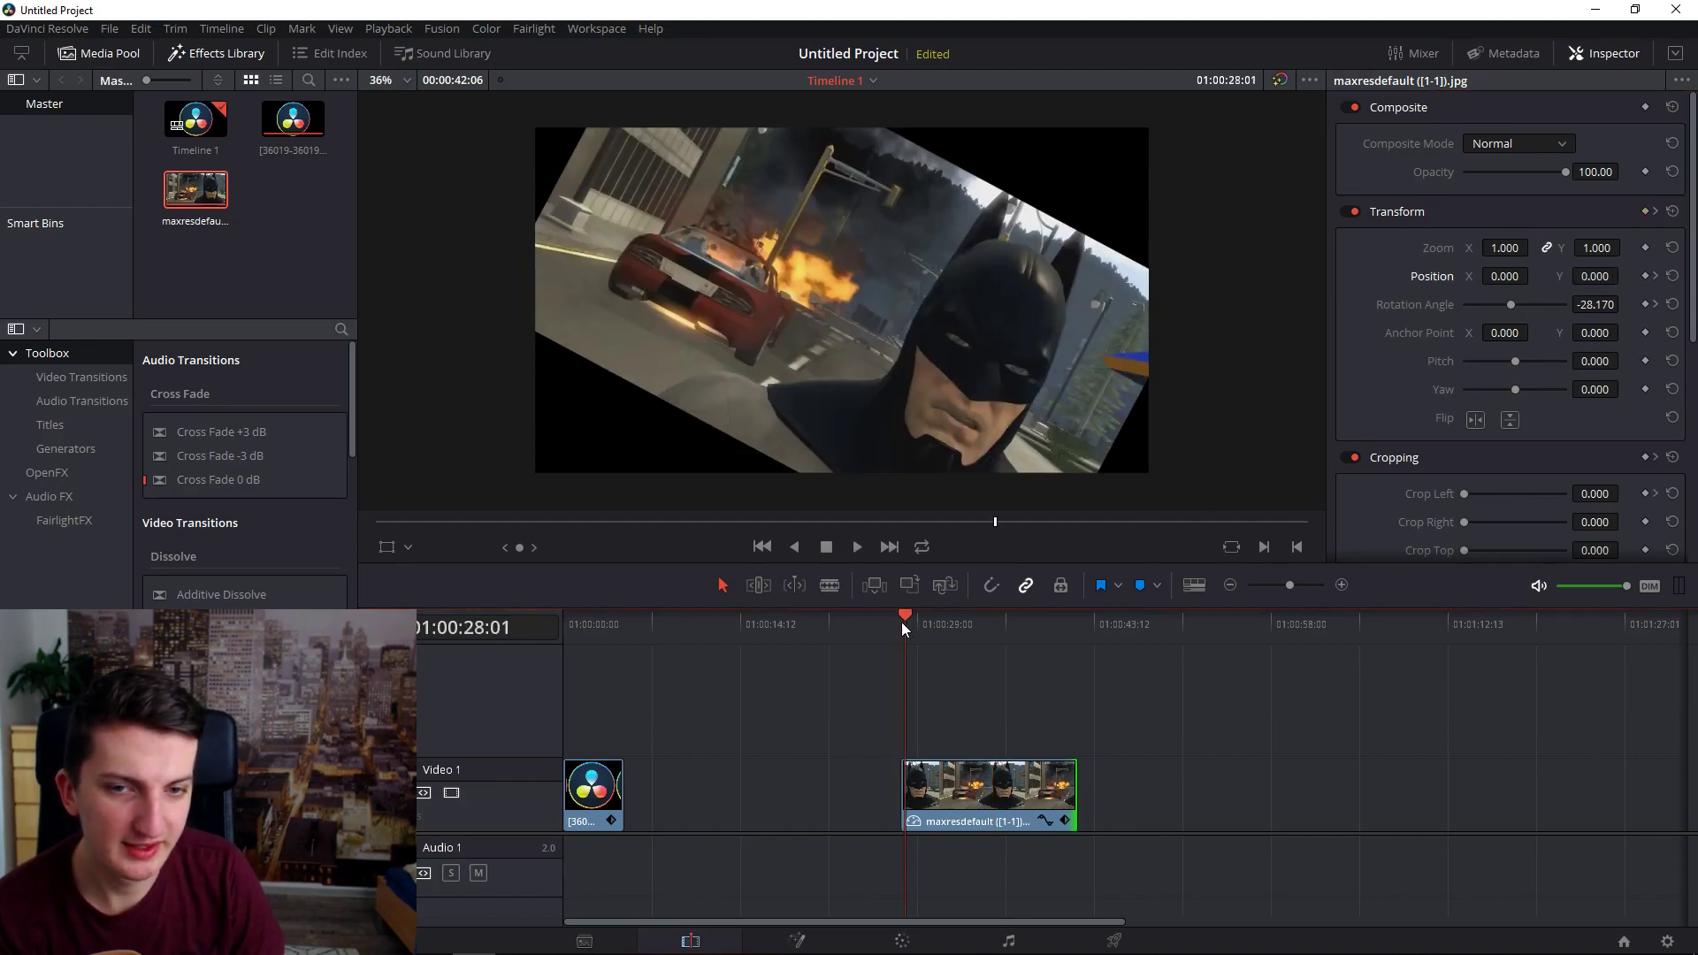
pyautogui.press('space')
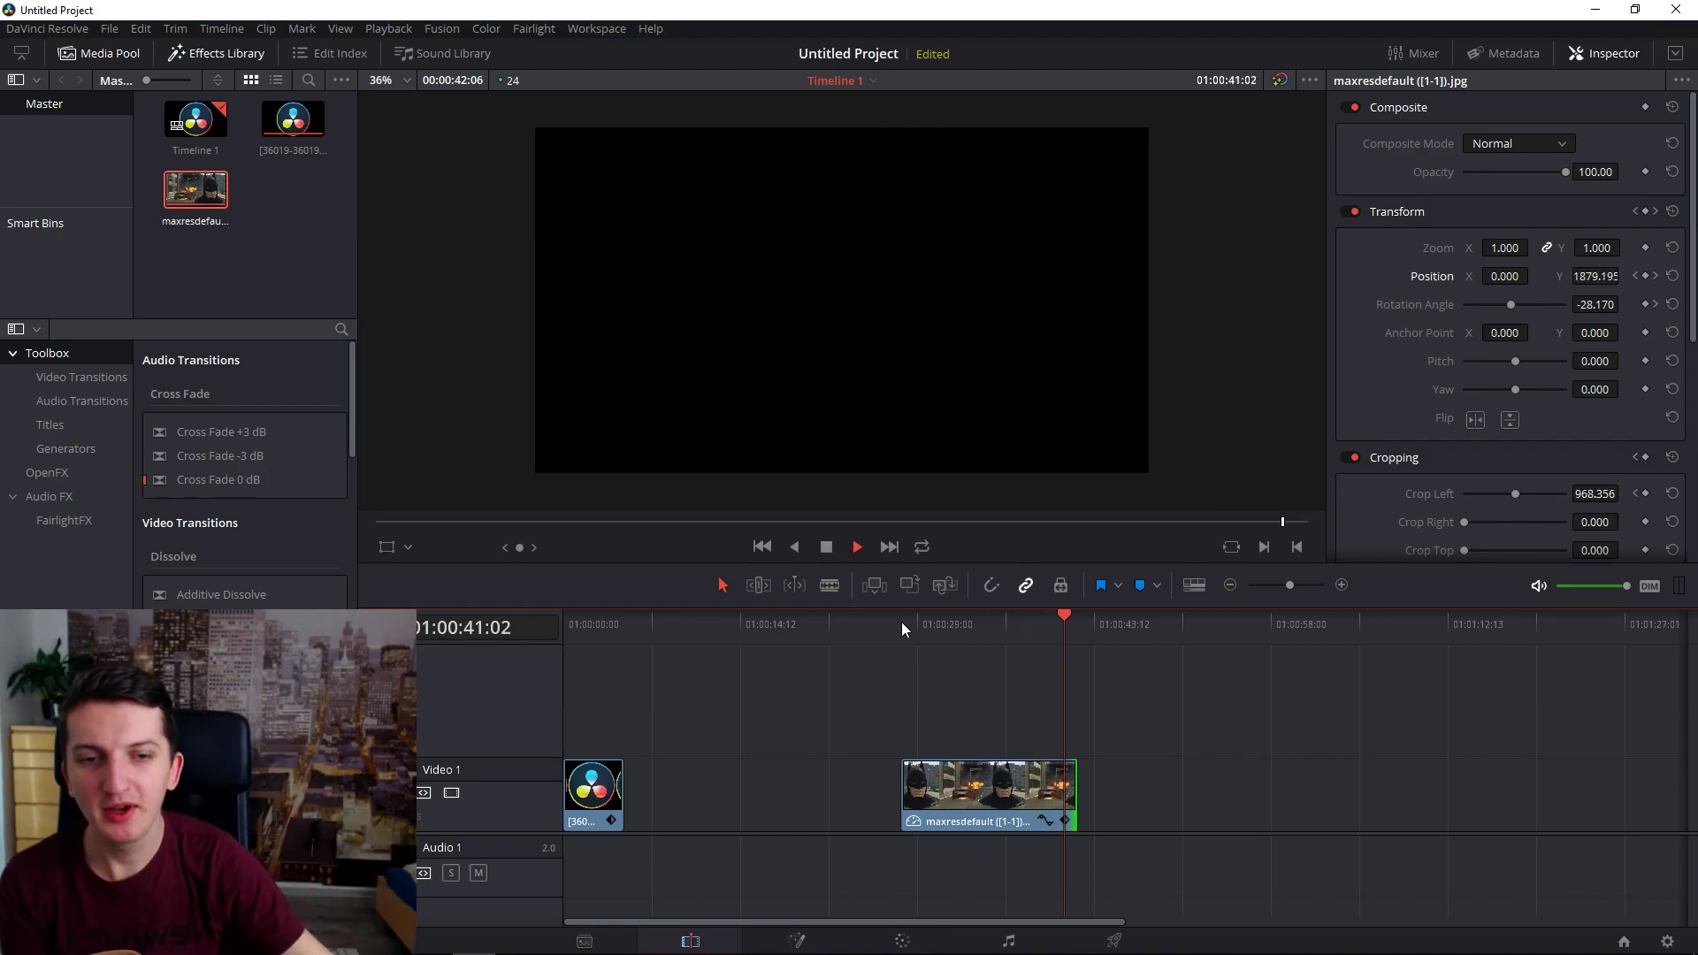
pyautogui.click(1013, 623)
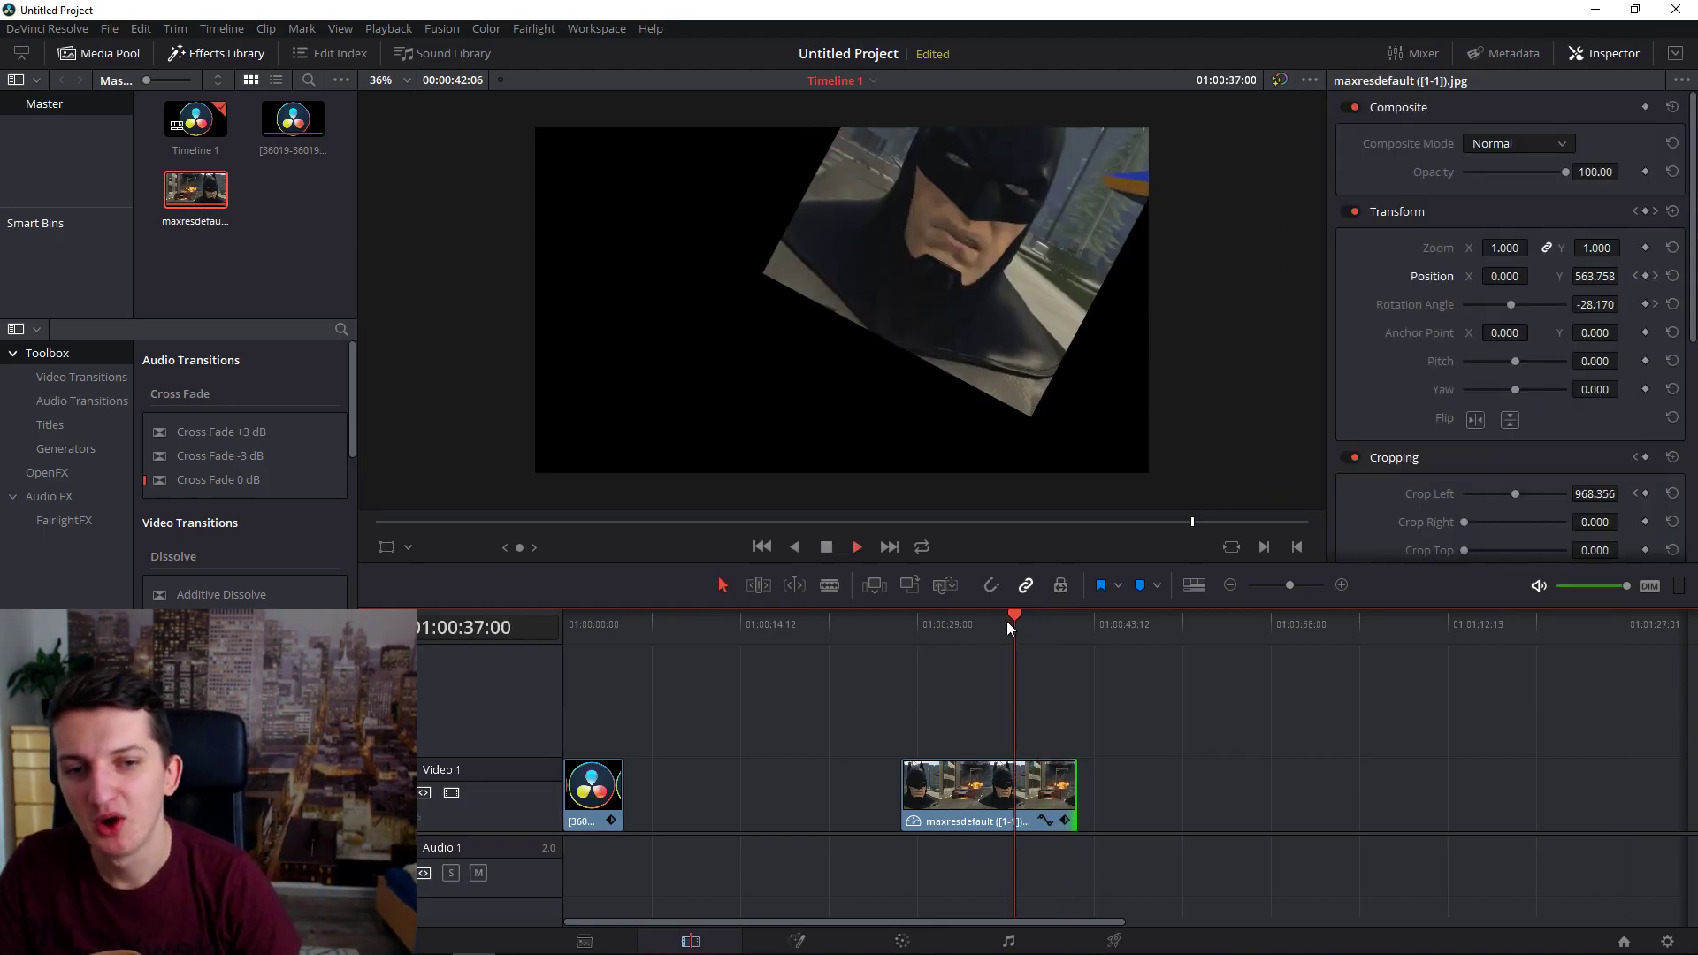
pyautogui.click(999, 622)
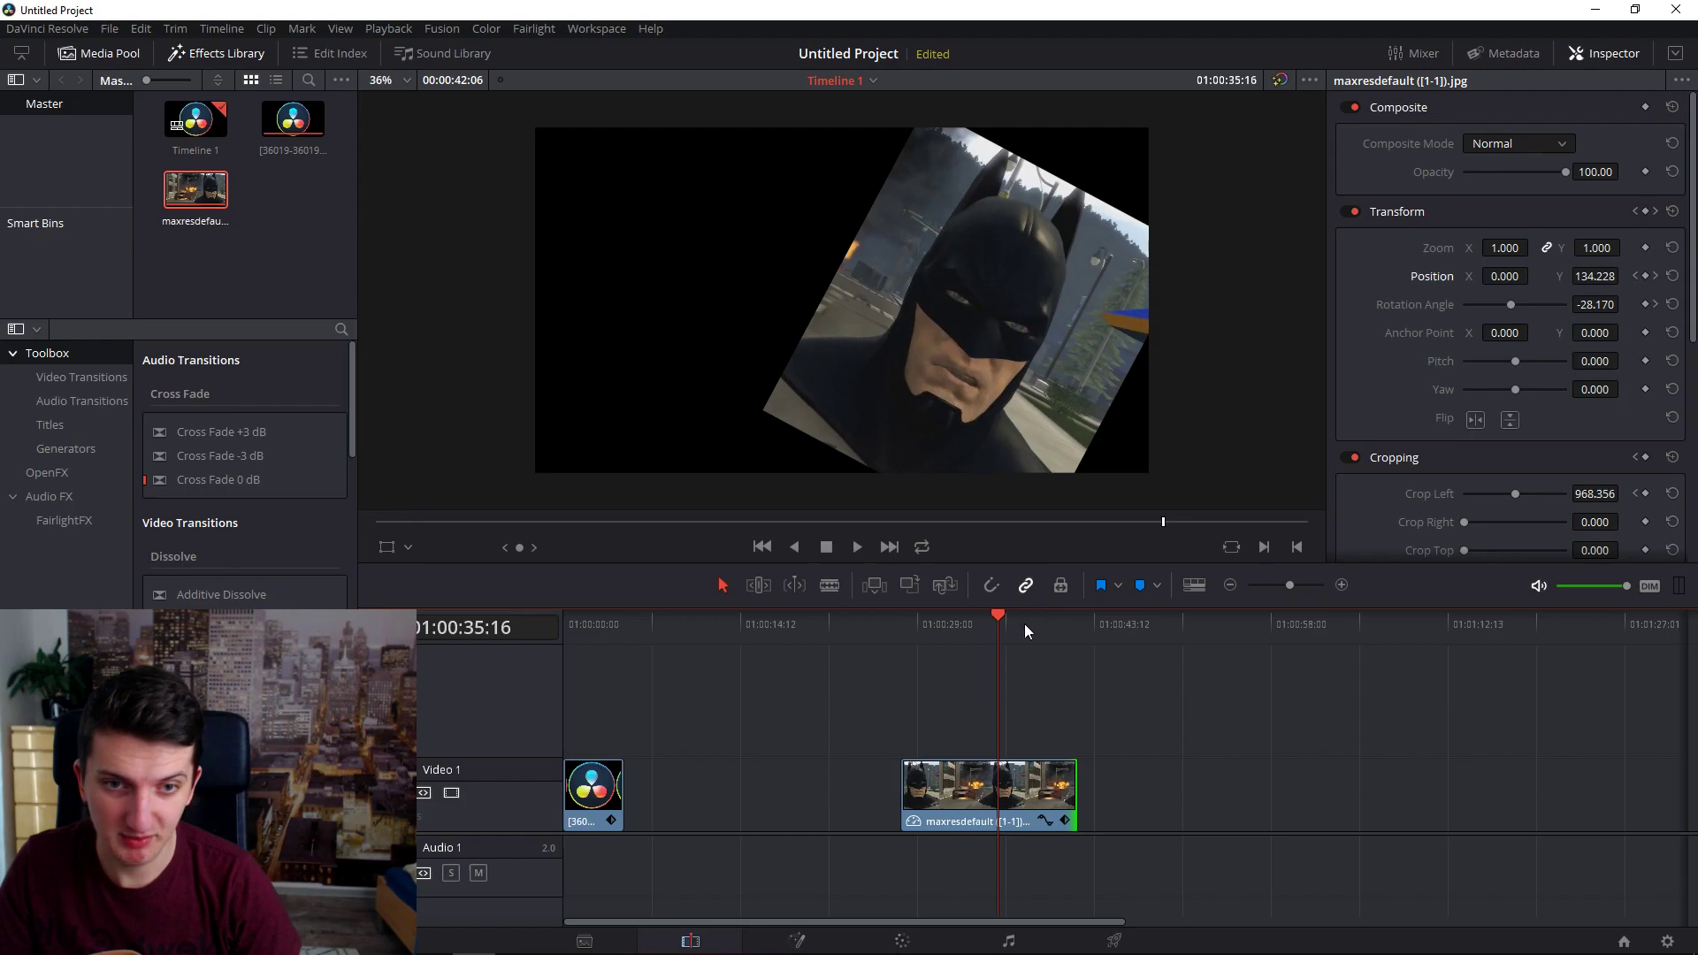
pyautogui.click(1068, 634)
pyautogui.click(905, 650)
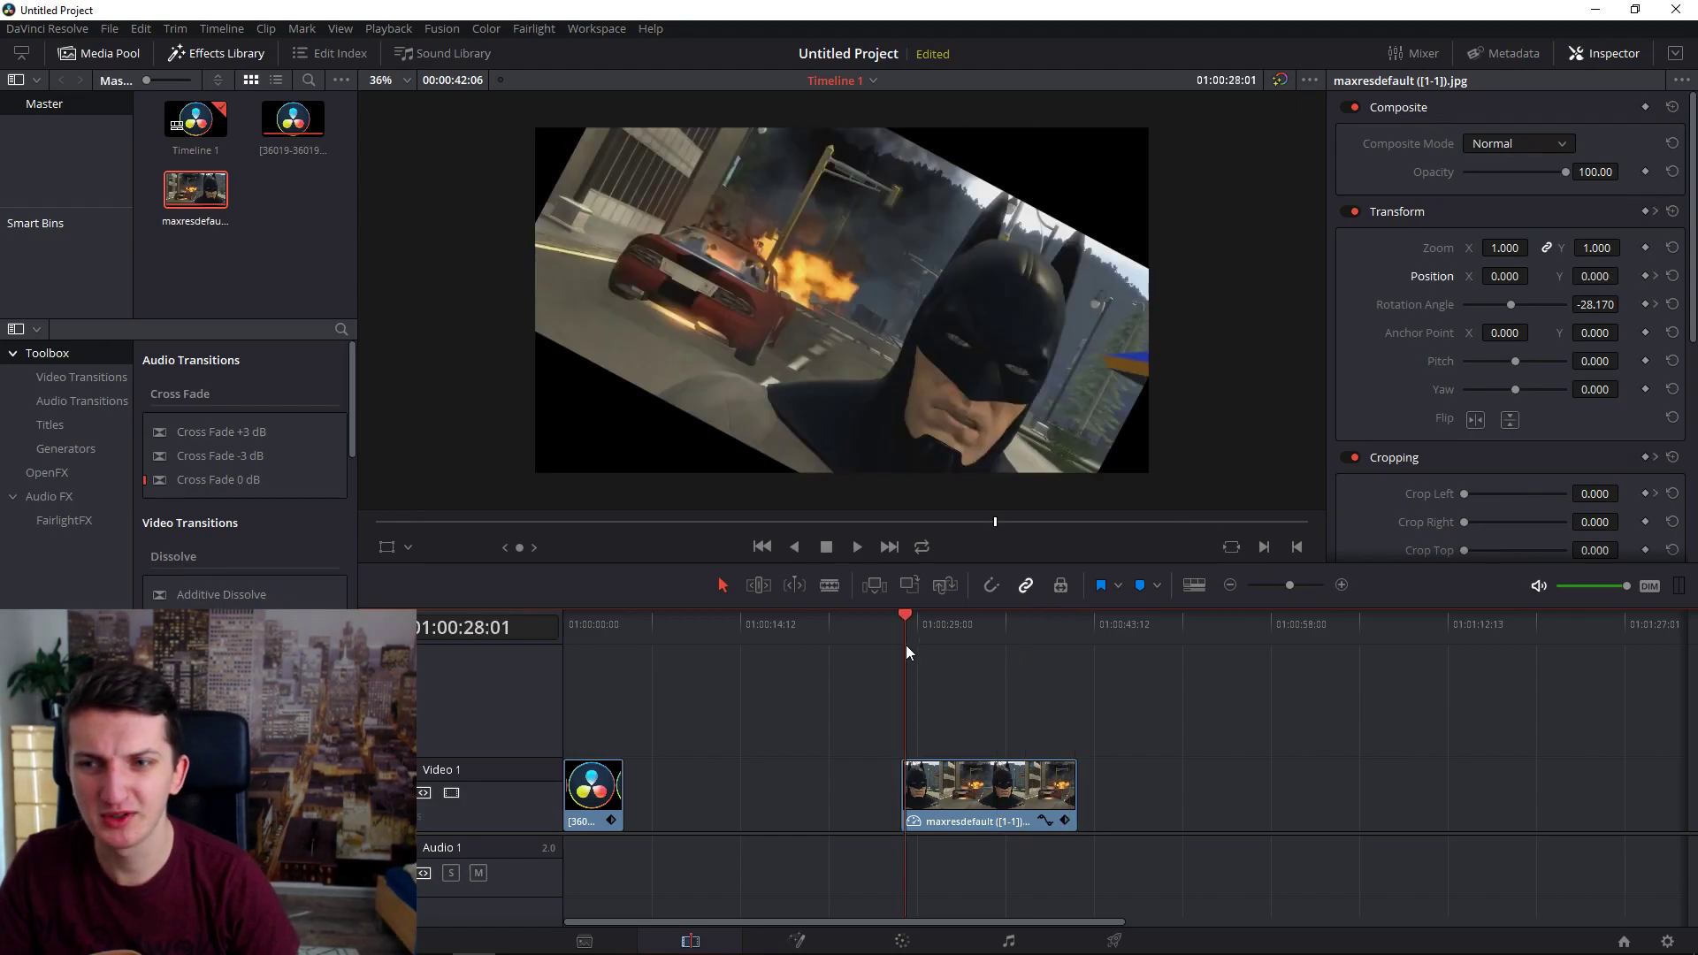
pyautogui.moveTo(905, 644); pyautogui.dragTo(963, 634)
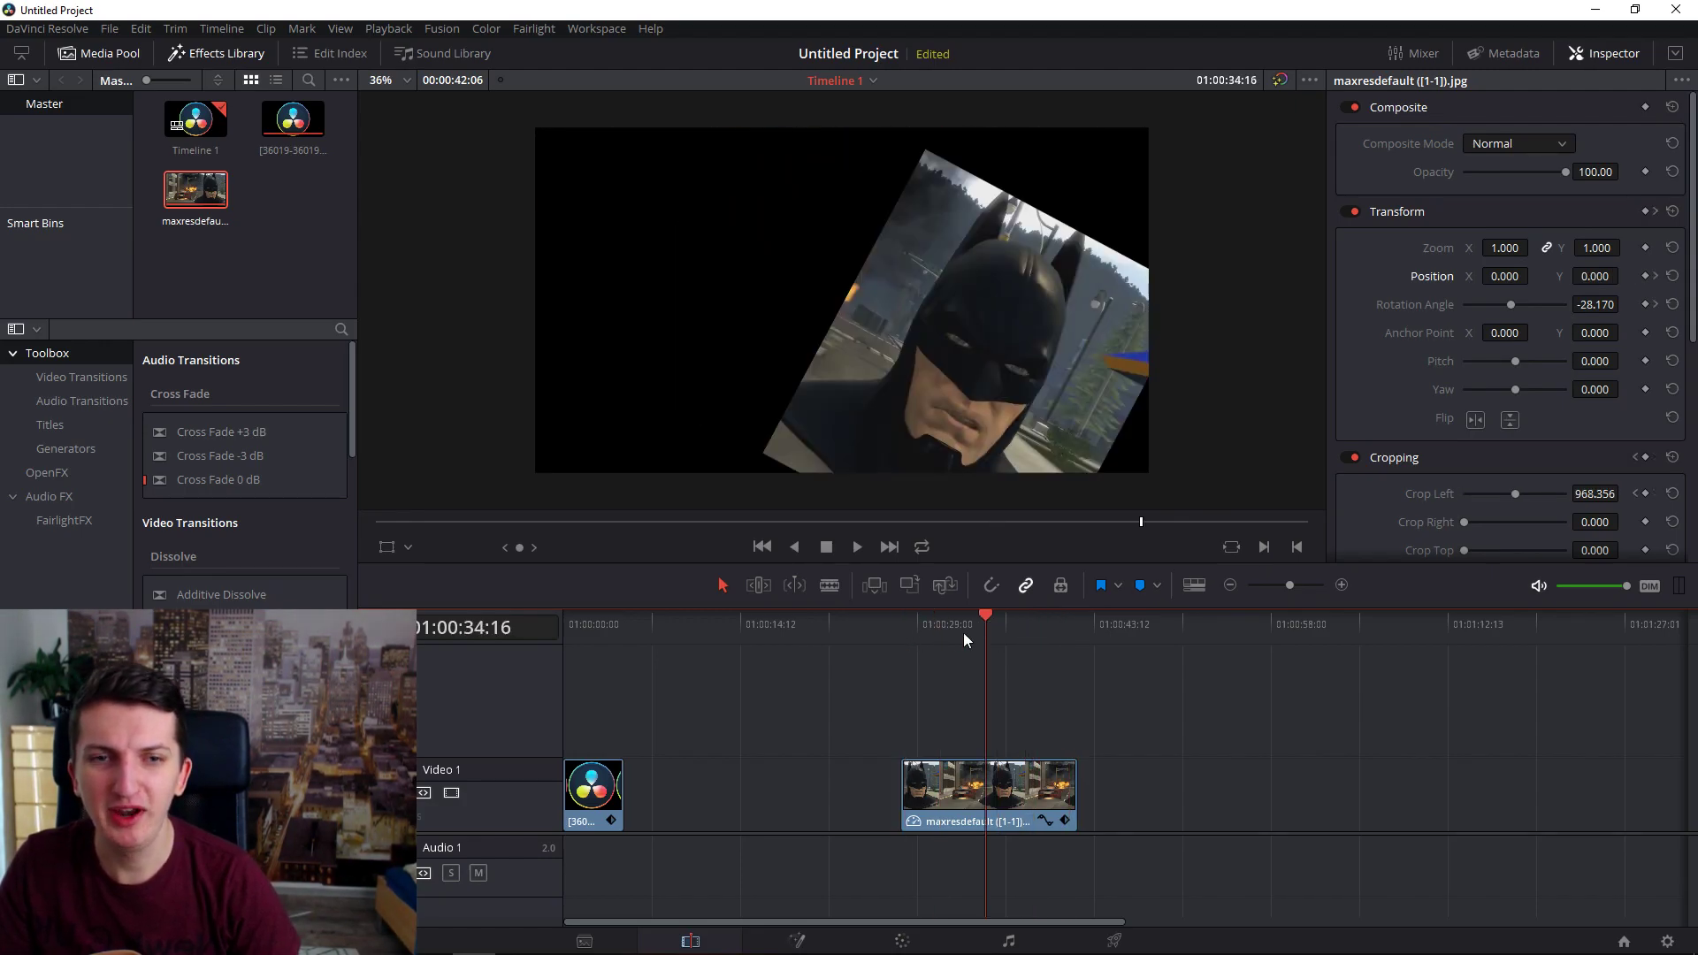